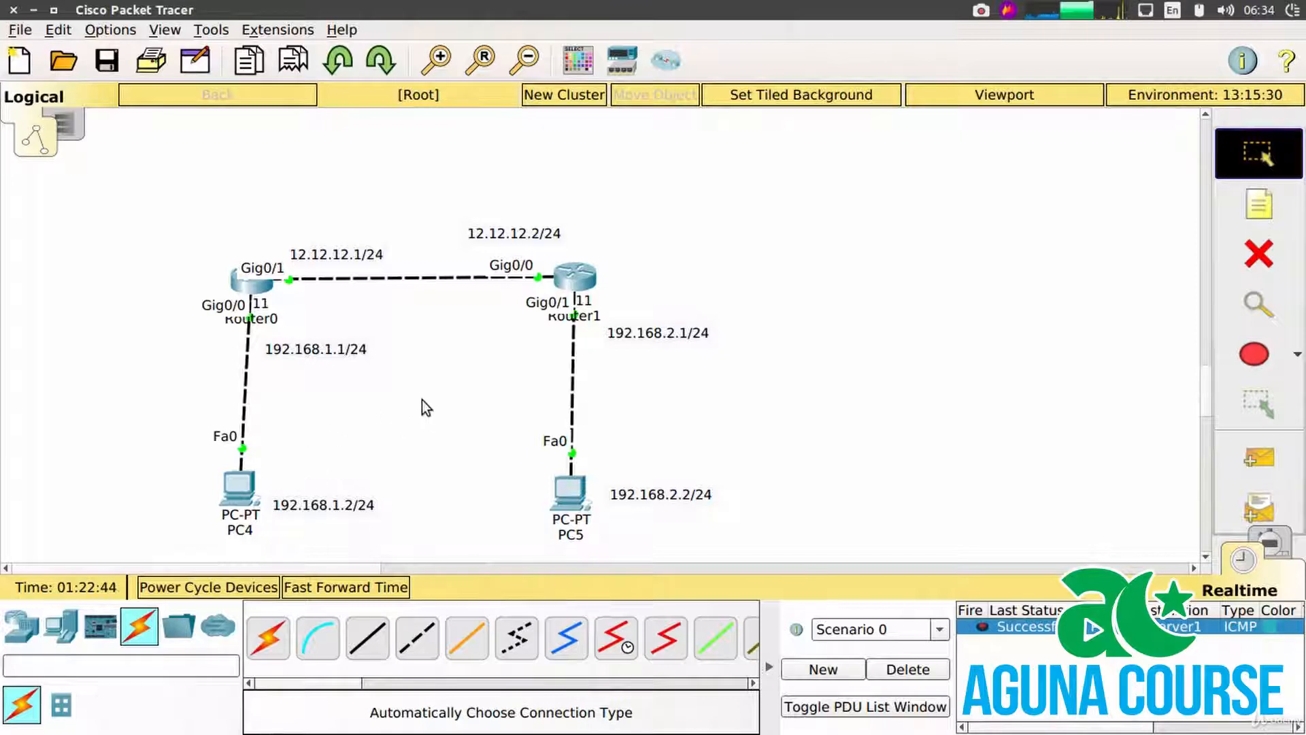
Sketch a new router linked to Router1, with a PC above it labelled PC6, as a freehand annotation
mouse_move(590, 498)
key("super")
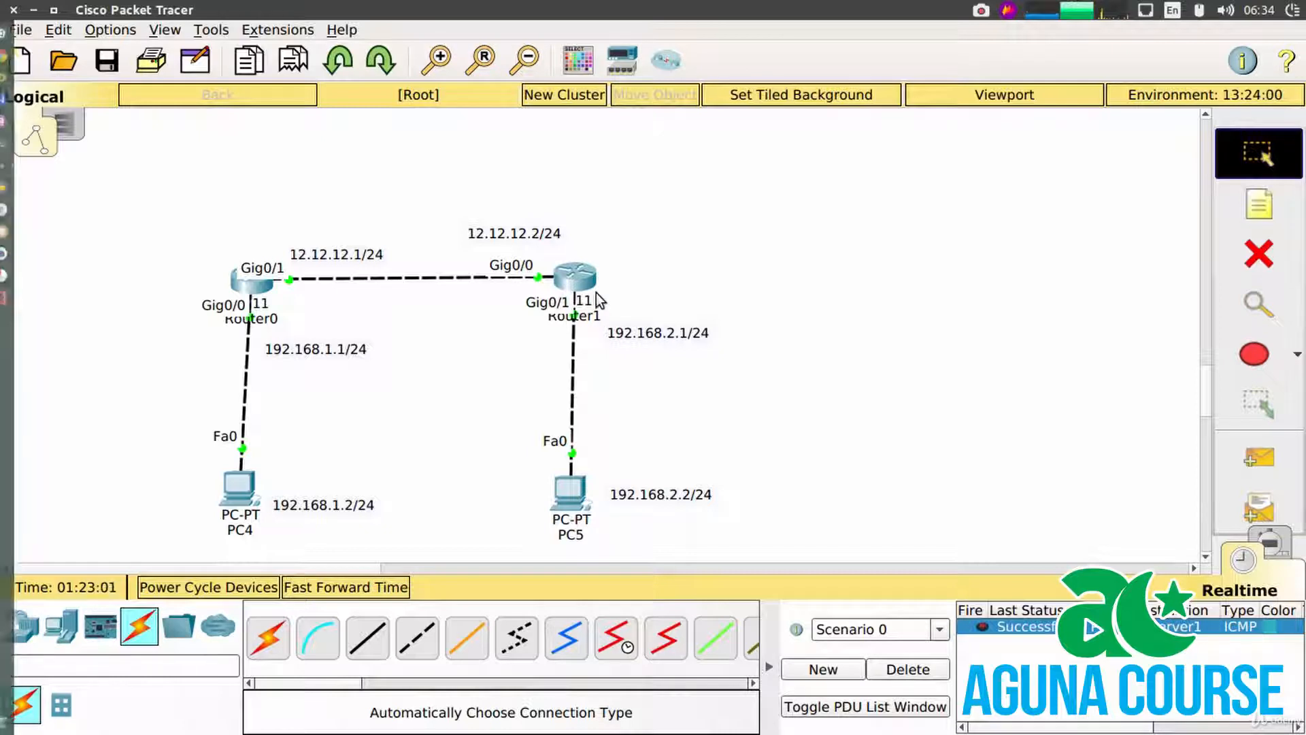
left_click(595, 281)
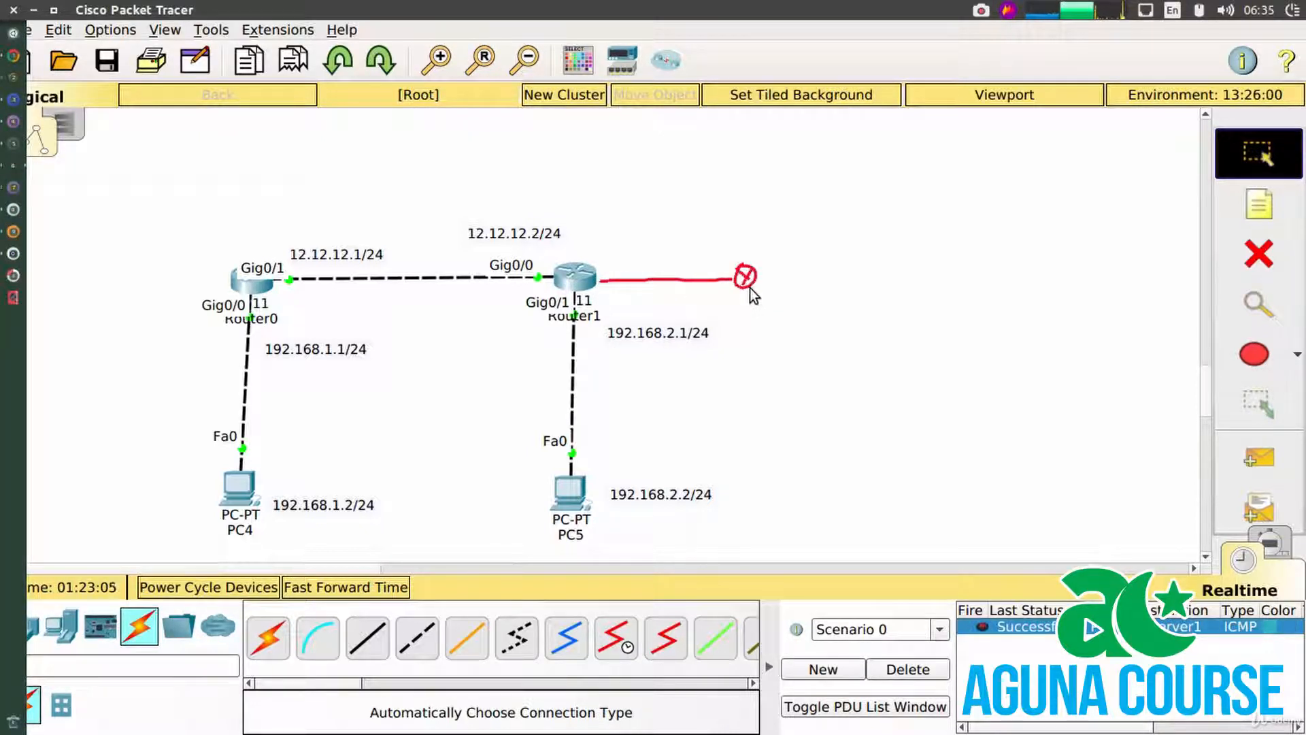
left_click(747, 256)
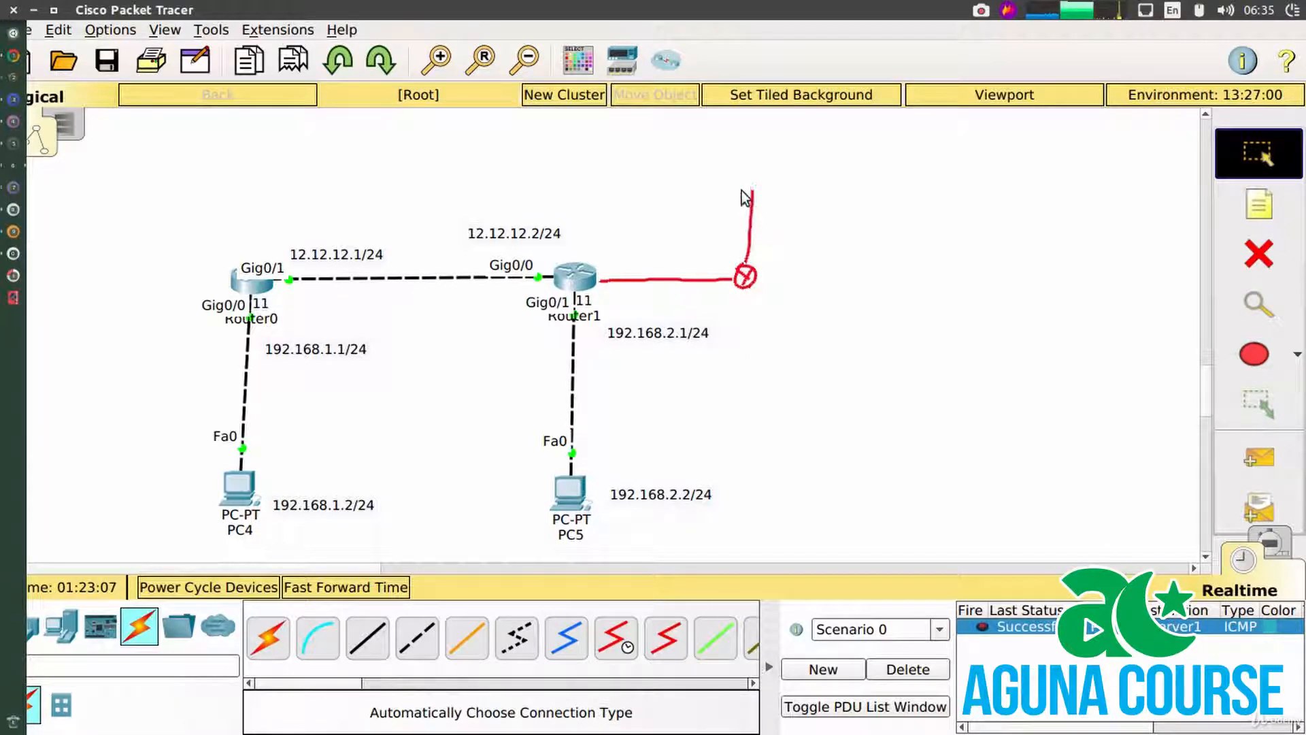
left_click_drag(756, 144, 768, 159)
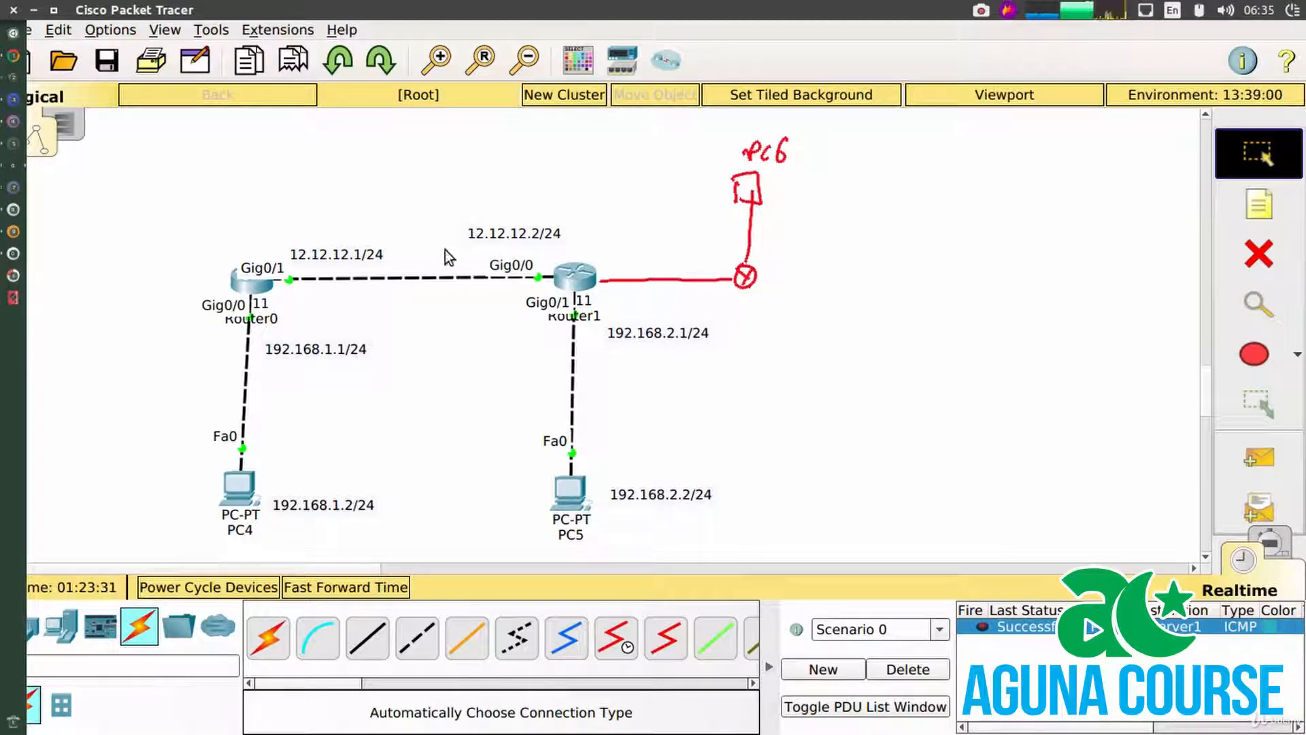
Handwrite the note "100 router" above the link between Router0 and Router1
mouse_move(298, 192)
left_mouse_down()
mouse_move(290, 222)
mouse_move(318, 197)
left_mouse_up()
left_click_drag(331, 195, 387, 192)
left_click_drag(396, 170, 398, 194)
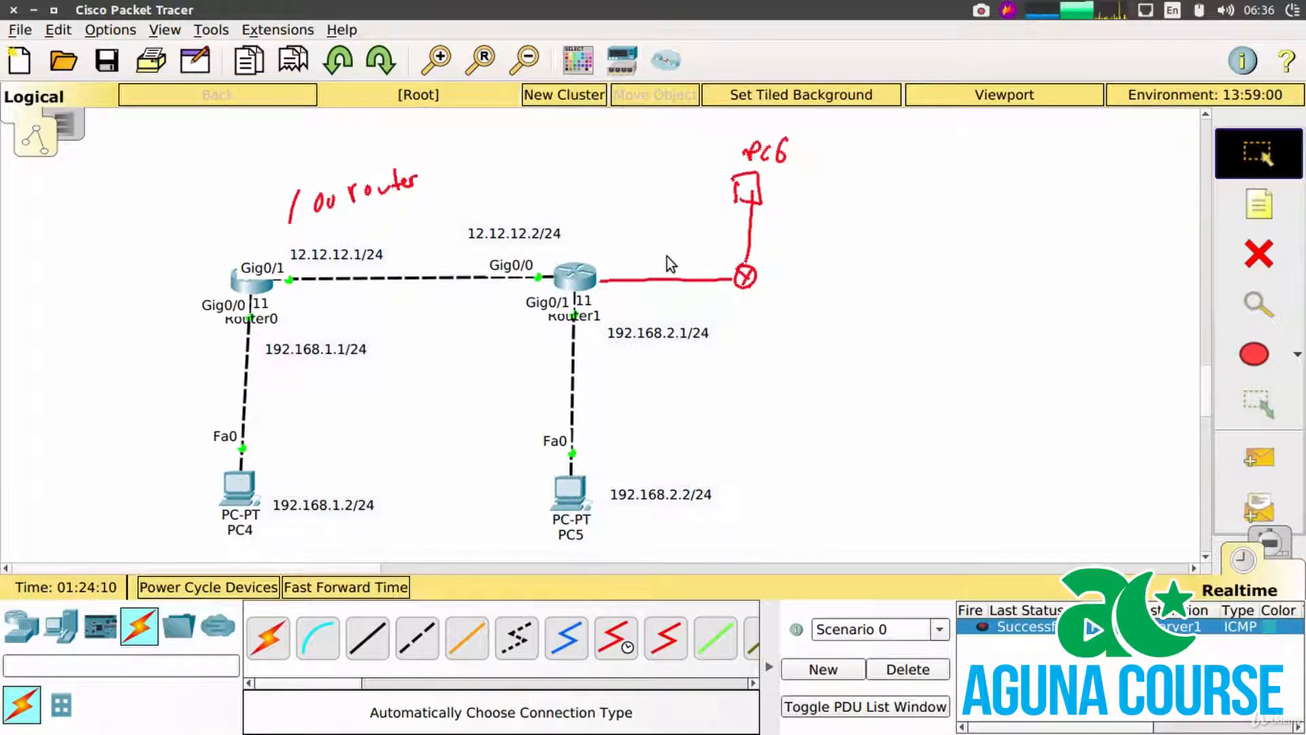
Mark and underline the sketched router and Router1, and clear all the freehand annotations
left_click(770, 278)
left_click_drag(757, 286, 761, 290)
left_click(581, 283)
left_click_drag(562, 329, 600, 324)
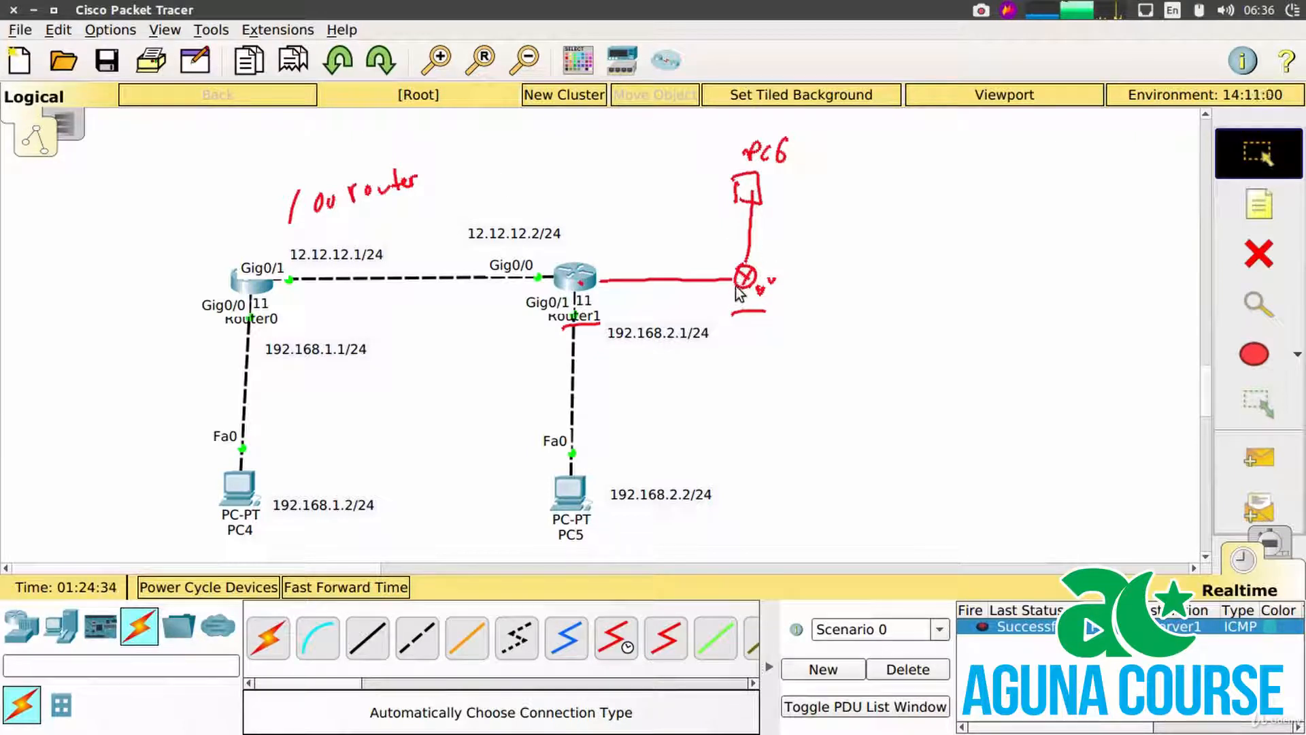
key("shift+F9")
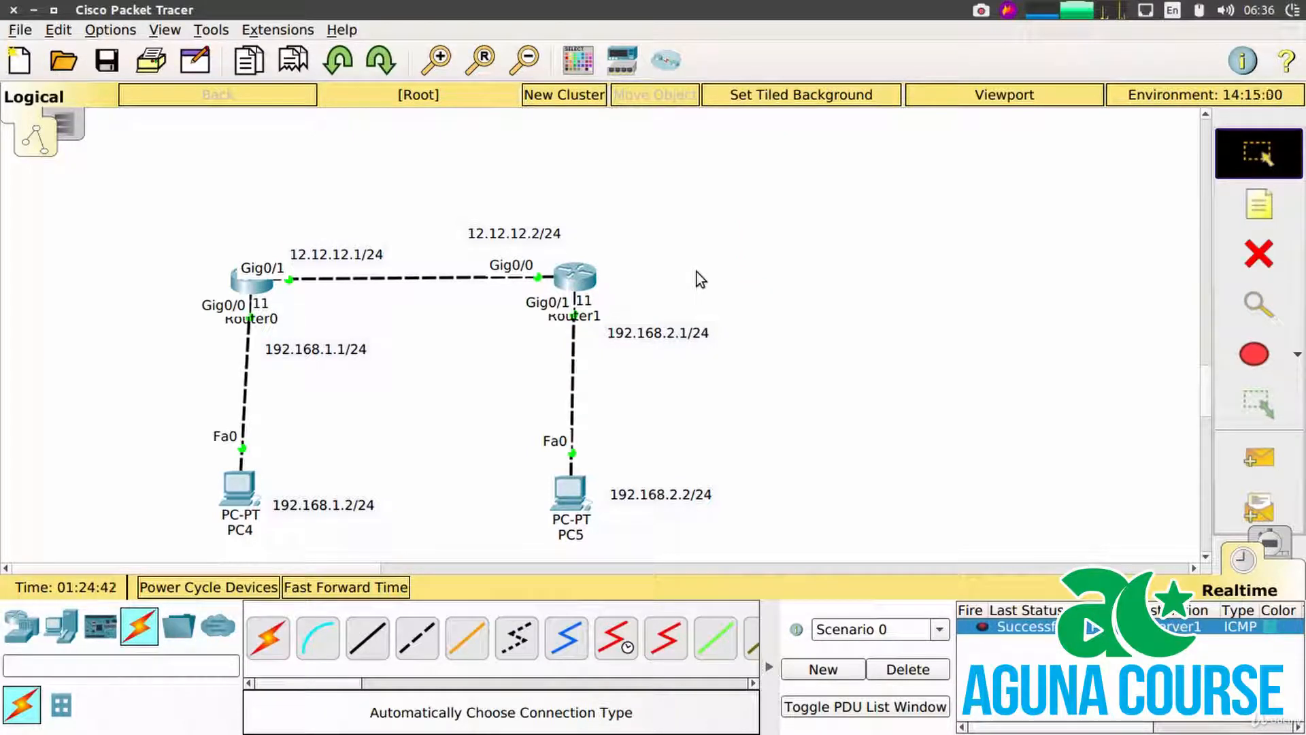
Handwrite the routing protocol names OSPF, EIGRP and BGP as a list in the empty area beside the topology
key("super")
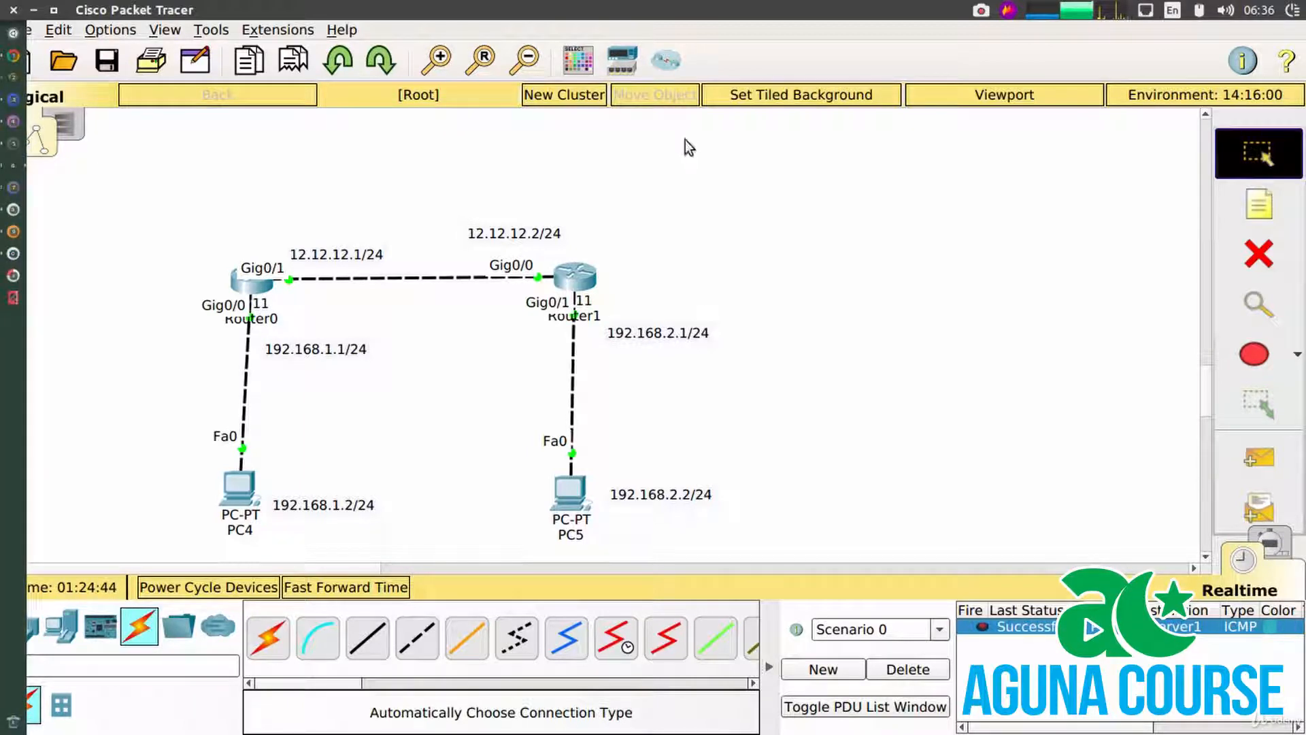
left_click_drag(719, 129, 750, 147)
left_click_drag(762, 125, 767, 139)
mouse_move(779, 126)
left_mouse_down()
mouse_move(781, 144)
mouse_move(790, 119)
left_mouse_up()
mouse_move(717, 204)
left_mouse_down()
mouse_move(790, 204)
mouse_move(799, 186)
mouse_move(809, 201)
left_mouse_up()
left_click_drag(820, 180, 822, 196)
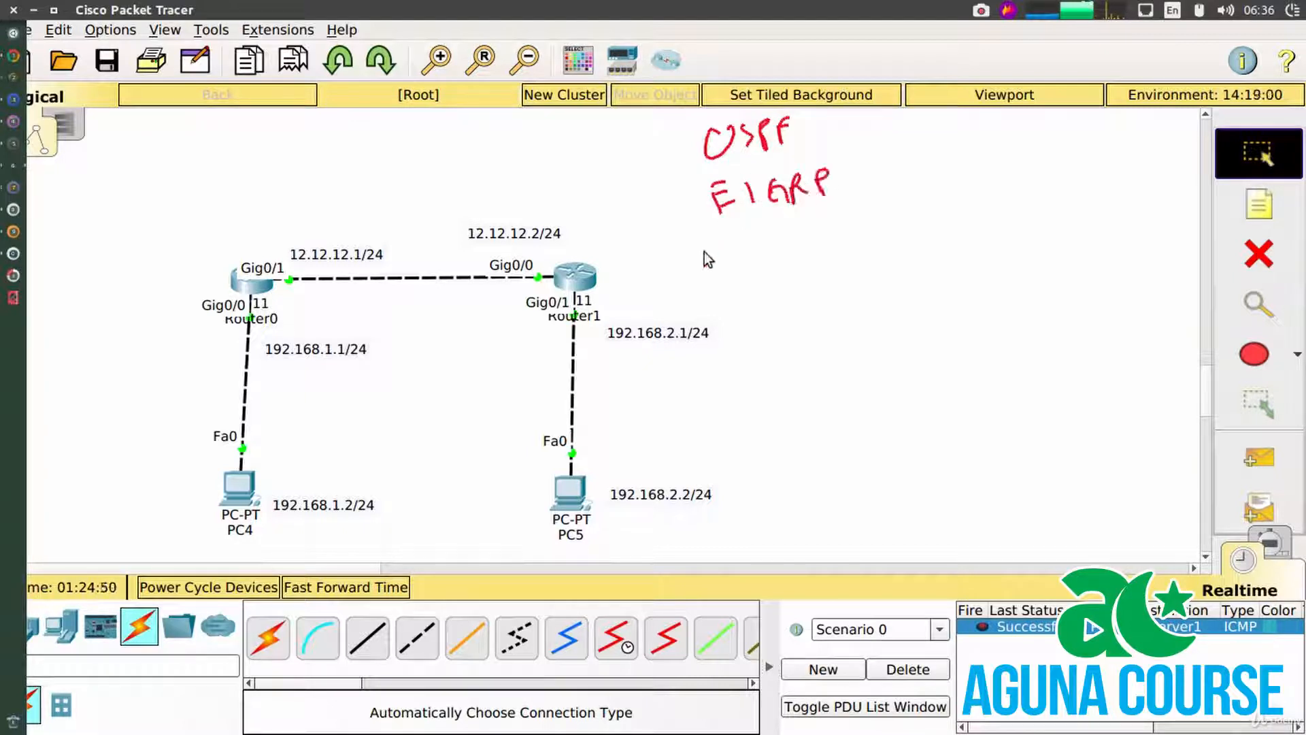
left_click_drag(710, 241, 711, 269)
mouse_move(710, 243)
left_mouse_down()
mouse_move(722, 259)
mouse_move(752, 250)
left_mouse_up()
mouse_move(763, 239)
left_mouse_down()
mouse_move(763, 267)
mouse_move(766, 255)
left_mouse_up()
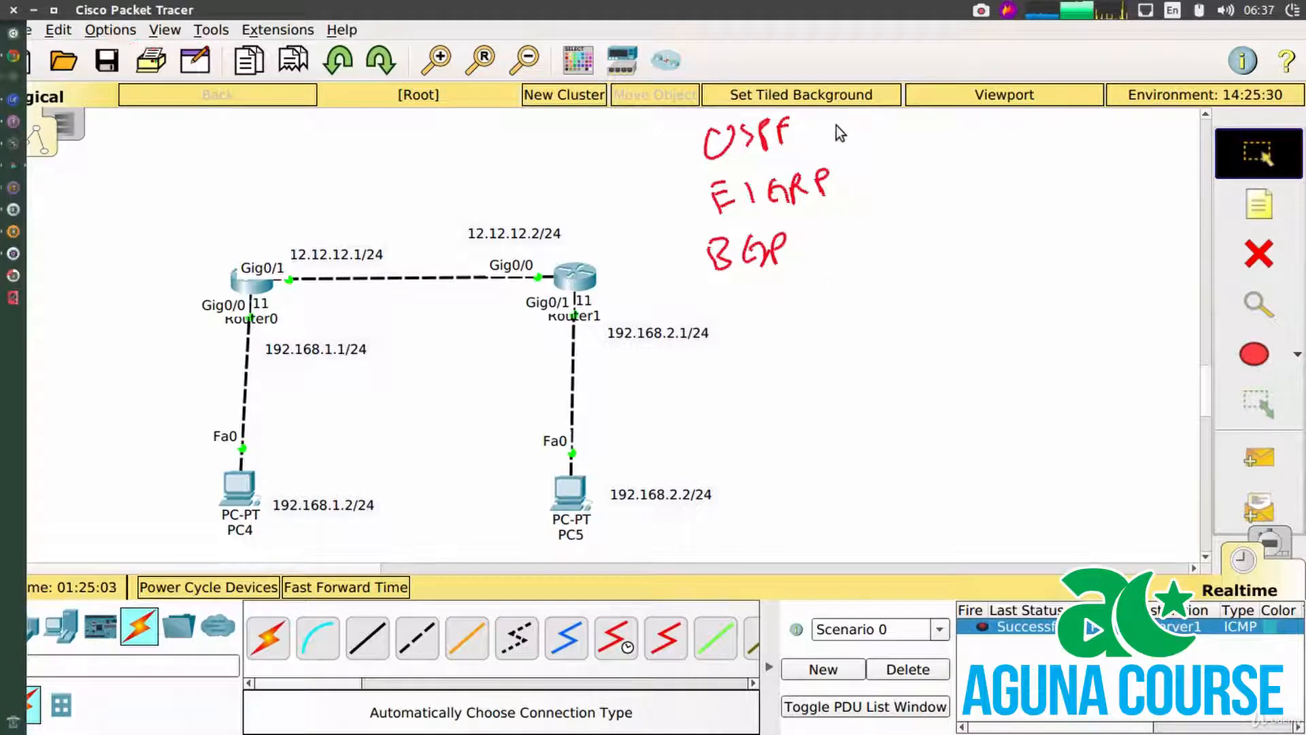
Bracket OSPF and EIGRP together with an arrow, and handwrite "AS" below BGP
left_click_drag(836, 126, 858, 196)
mouse_move(868, 145)
left_mouse_down()
mouse_move(893, 139)
mouse_move(887, 149)
left_mouse_up()
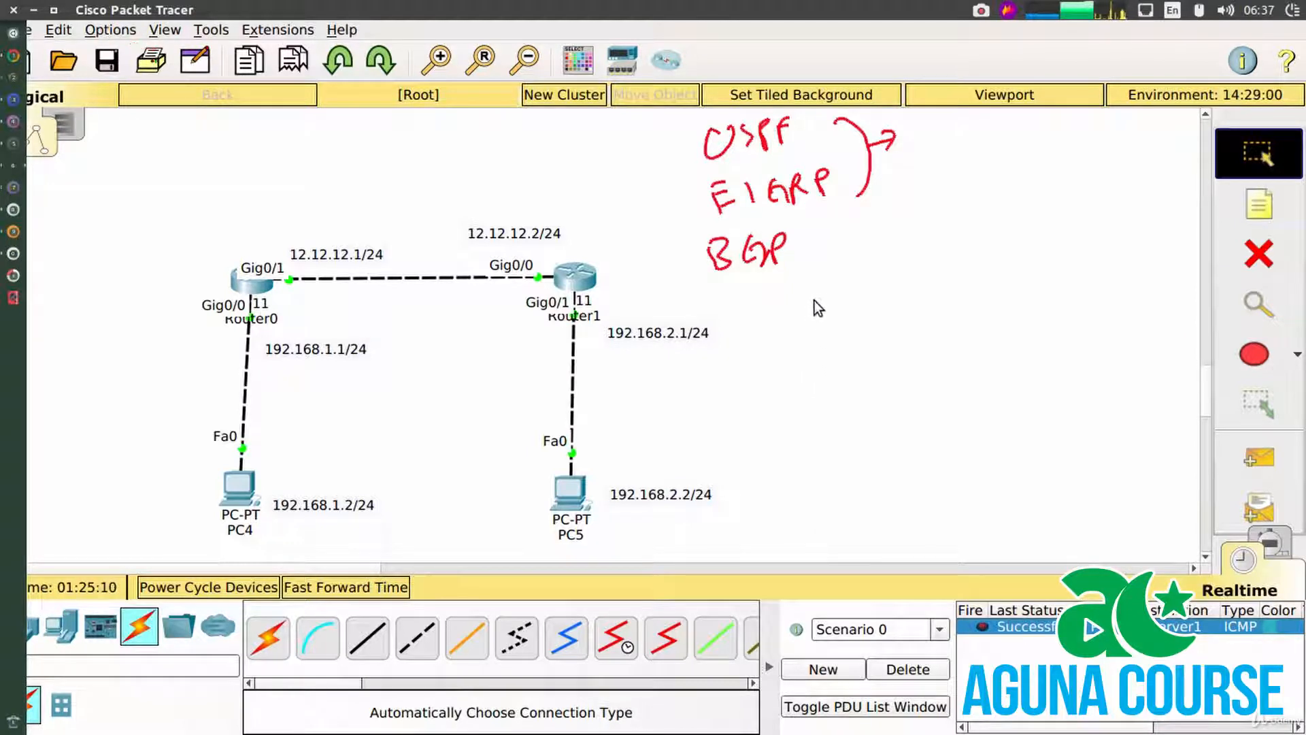
left_click_drag(810, 307, 828, 306)
left_click_drag(860, 289, 843, 316)
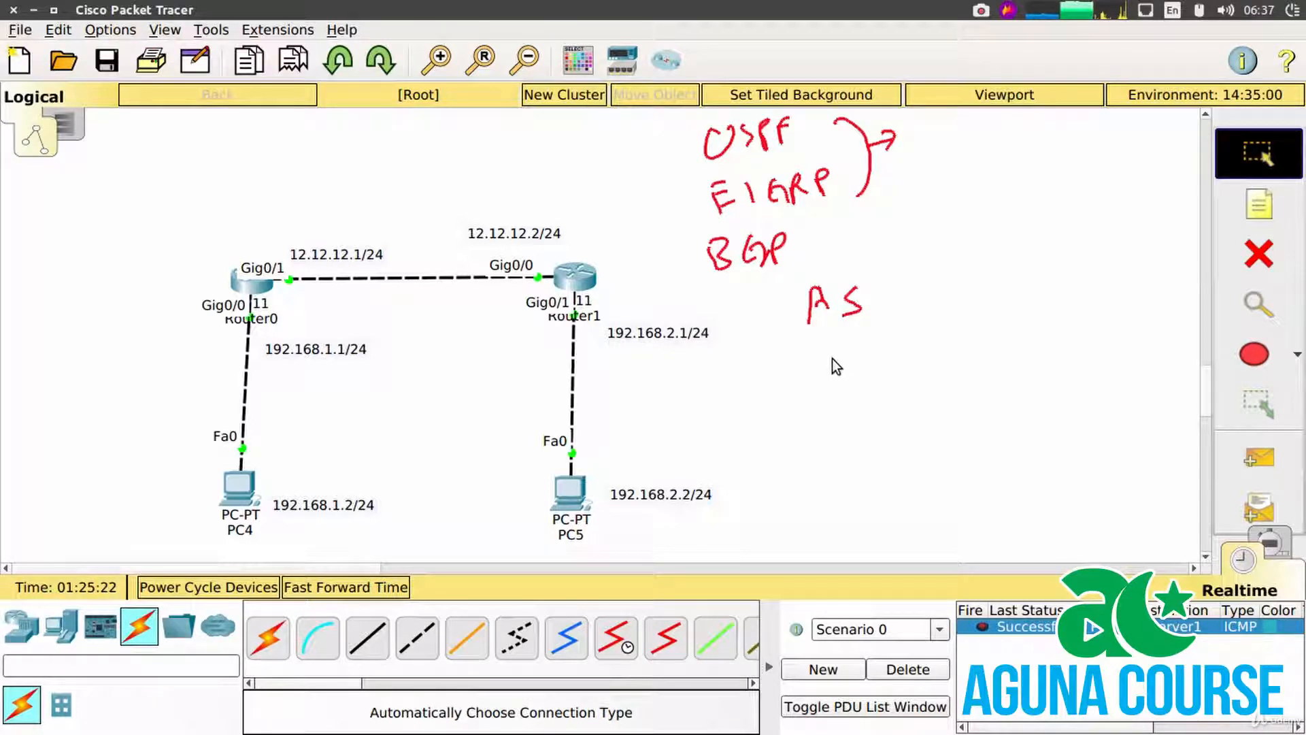
Sketch a box under the "AS" note and fill it with small circles representing routers
key("super")
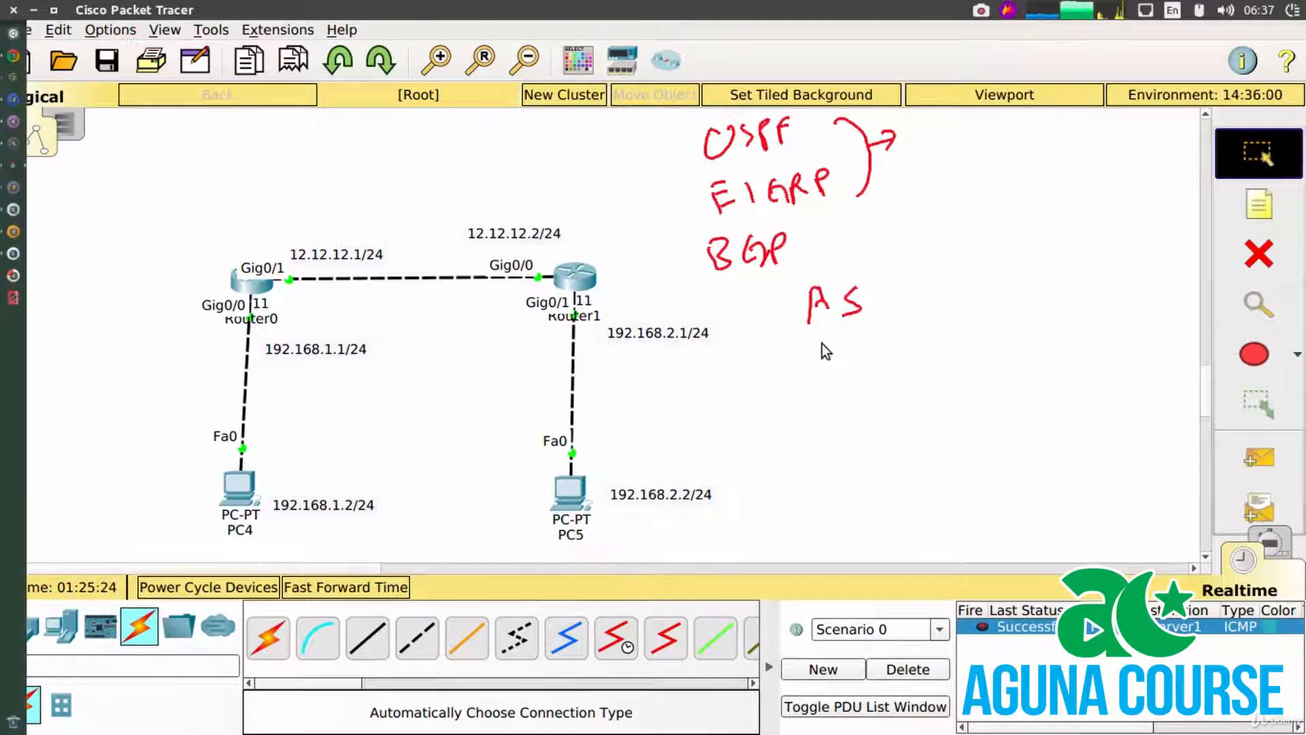
left_click_drag(789, 336, 770, 511)
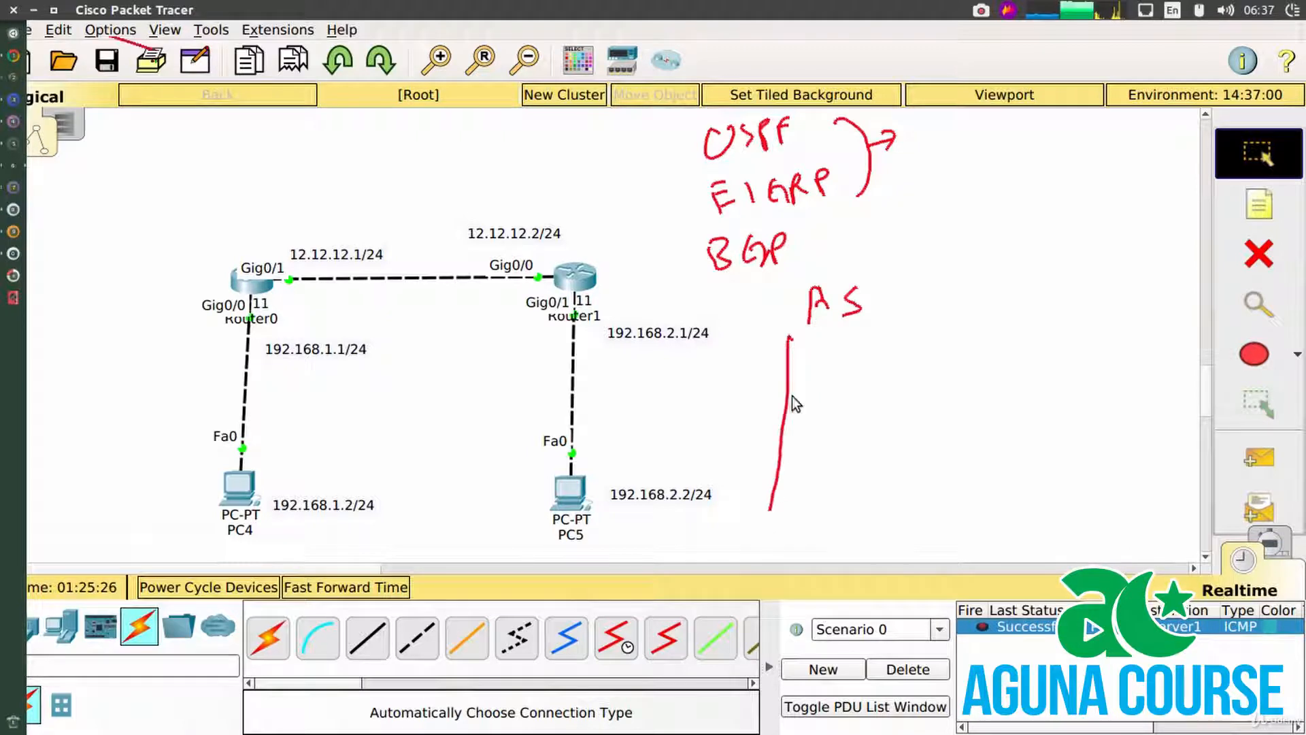
left_click_drag(793, 333, 913, 404)
left_click_drag(896, 490, 797, 504)
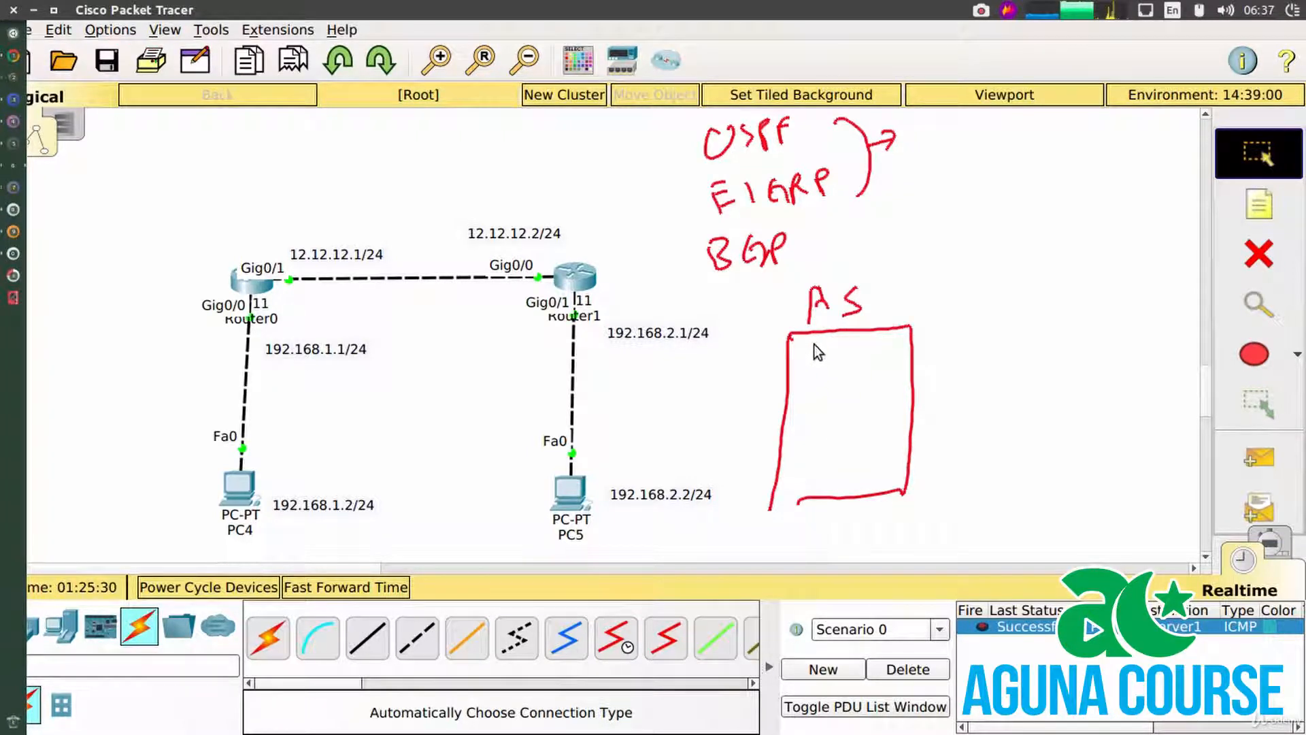
left_click_drag(877, 346, 873, 344)
left_click_drag(815, 400, 841, 372)
mouse_move(864, 425)
left_mouse_down()
mouse_move(859, 412)
mouse_move(888, 430)
mouse_move(827, 456)
left_mouse_up()
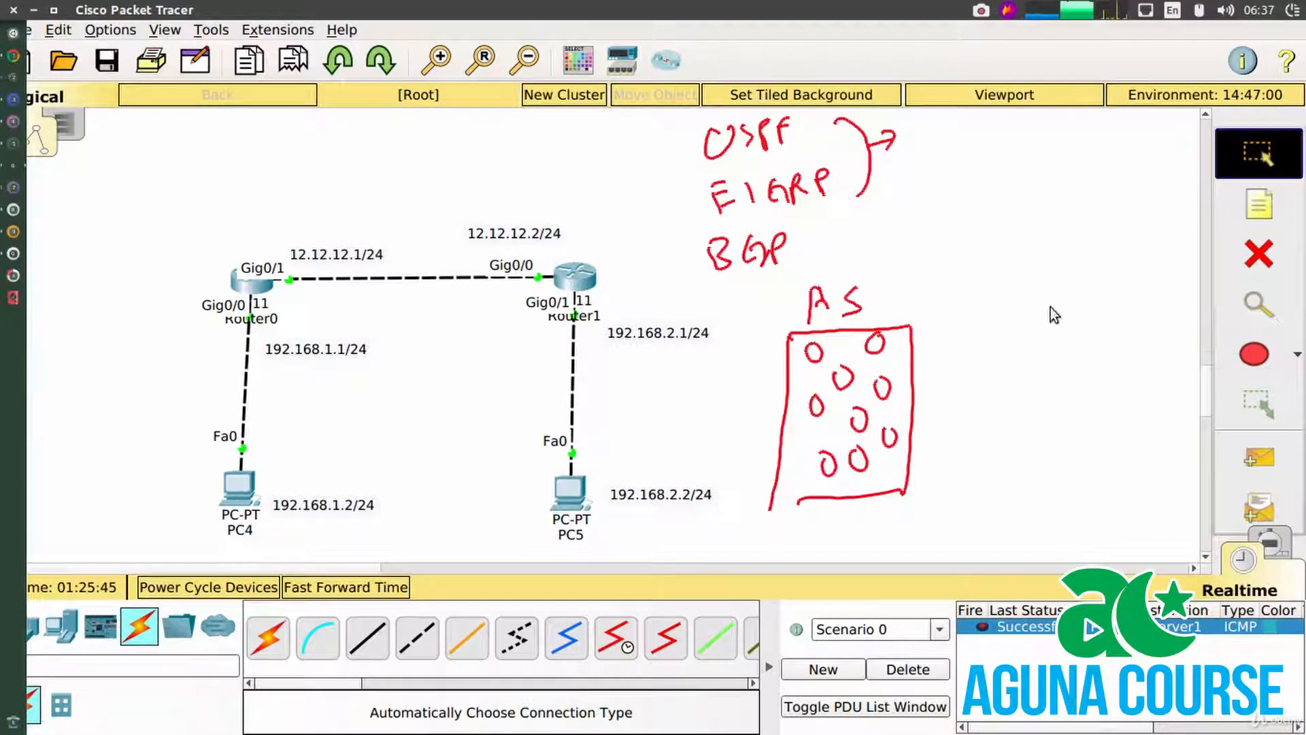
Sketch a second box of small router circles beside the first autonomous system box
left_click_drag(1065, 324, 1055, 508)
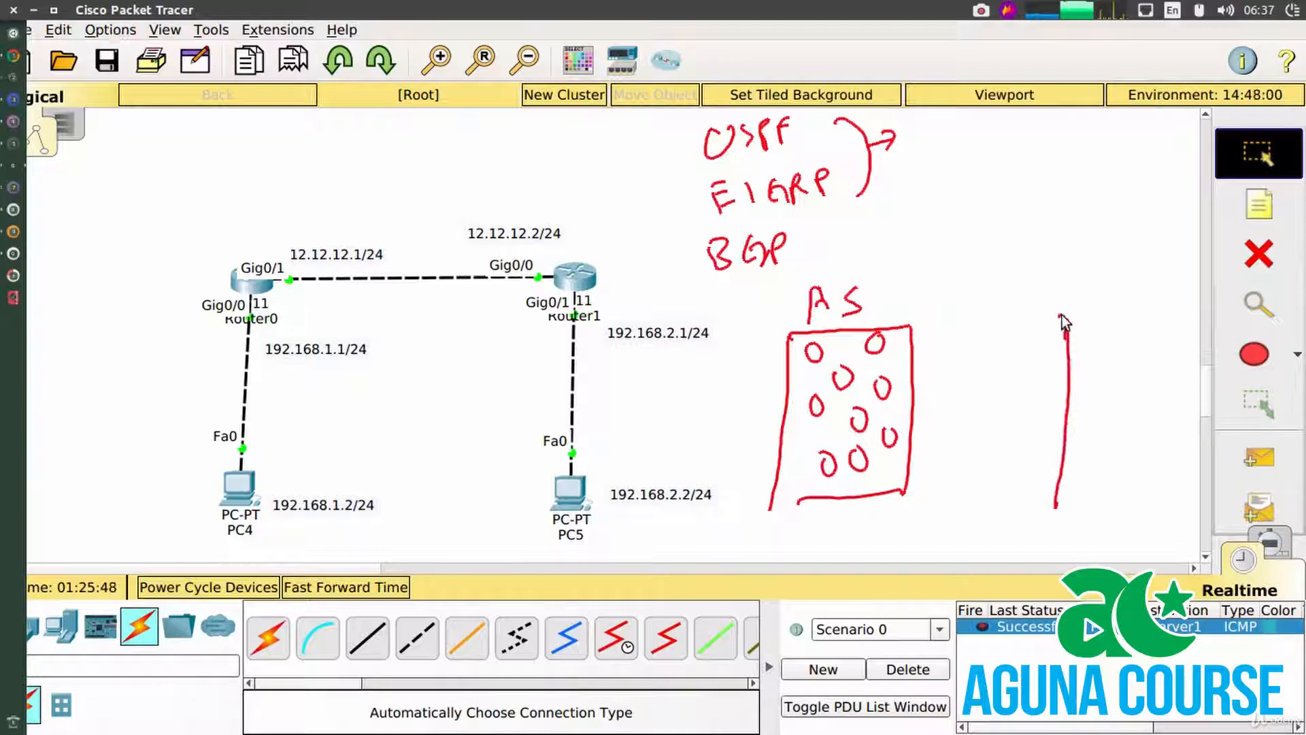
mouse_move(1060, 317)
left_mouse_down()
mouse_move(1169, 454)
mouse_move(1080, 467)
left_mouse_up()
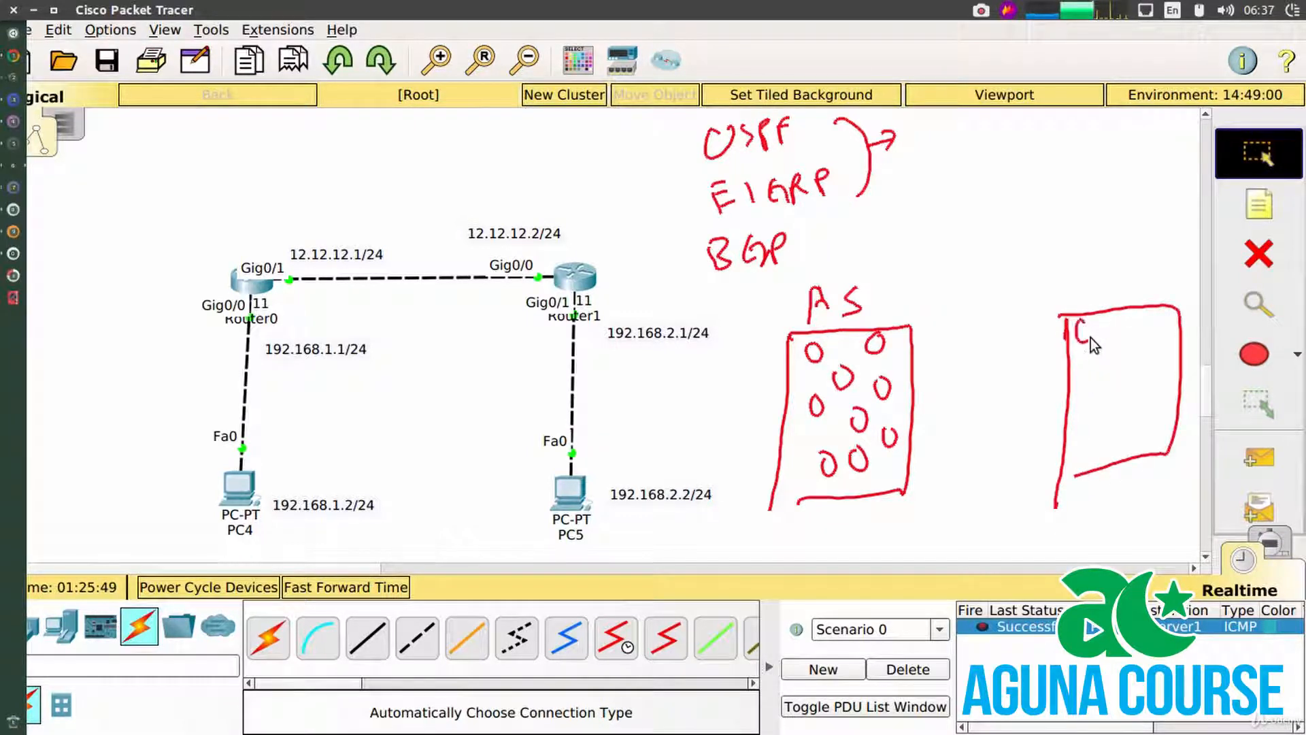
left_click_drag(1090, 320, 1110, 324)
left_click_drag(1117, 369, 1156, 388)
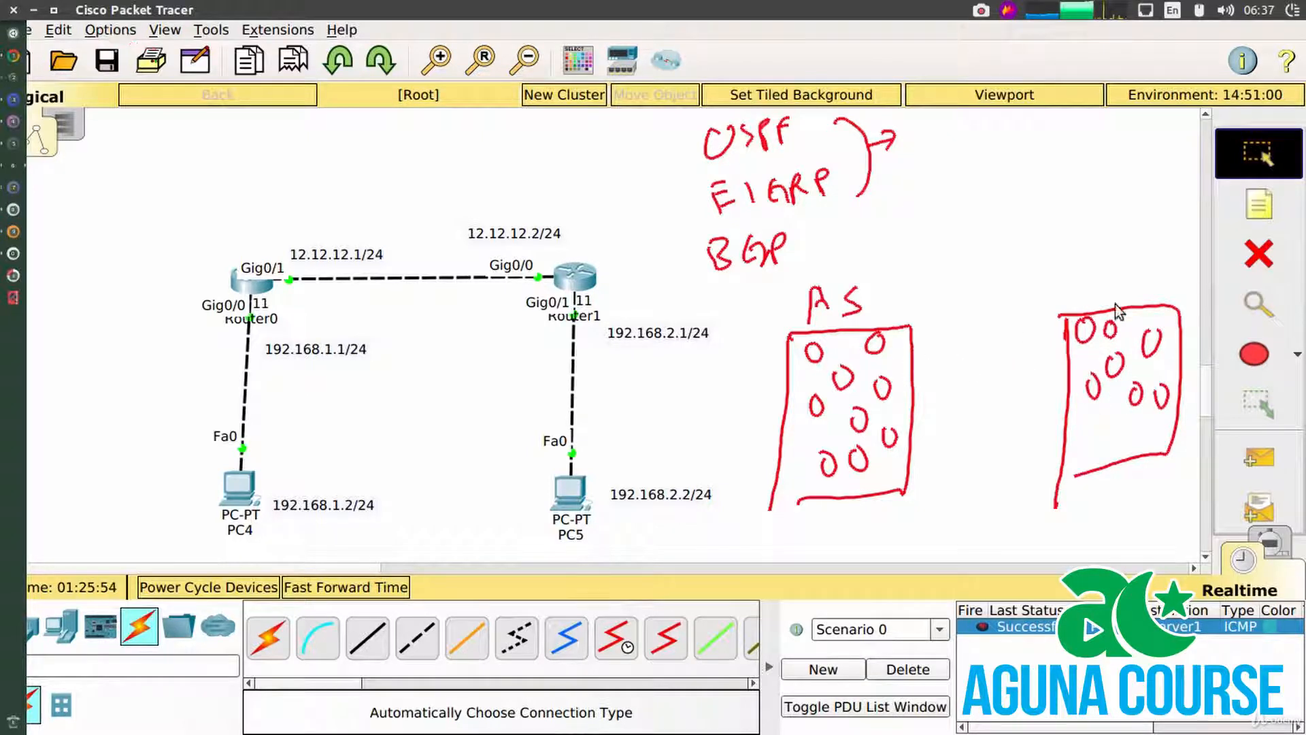
Label the second box "UI" and the first box "ITB", and add more router circles to the second box
left_click_drag(1100, 292, 1104, 271)
left_click_drag(1117, 272, 1120, 292)
left_click_drag(902, 291, 909, 310)
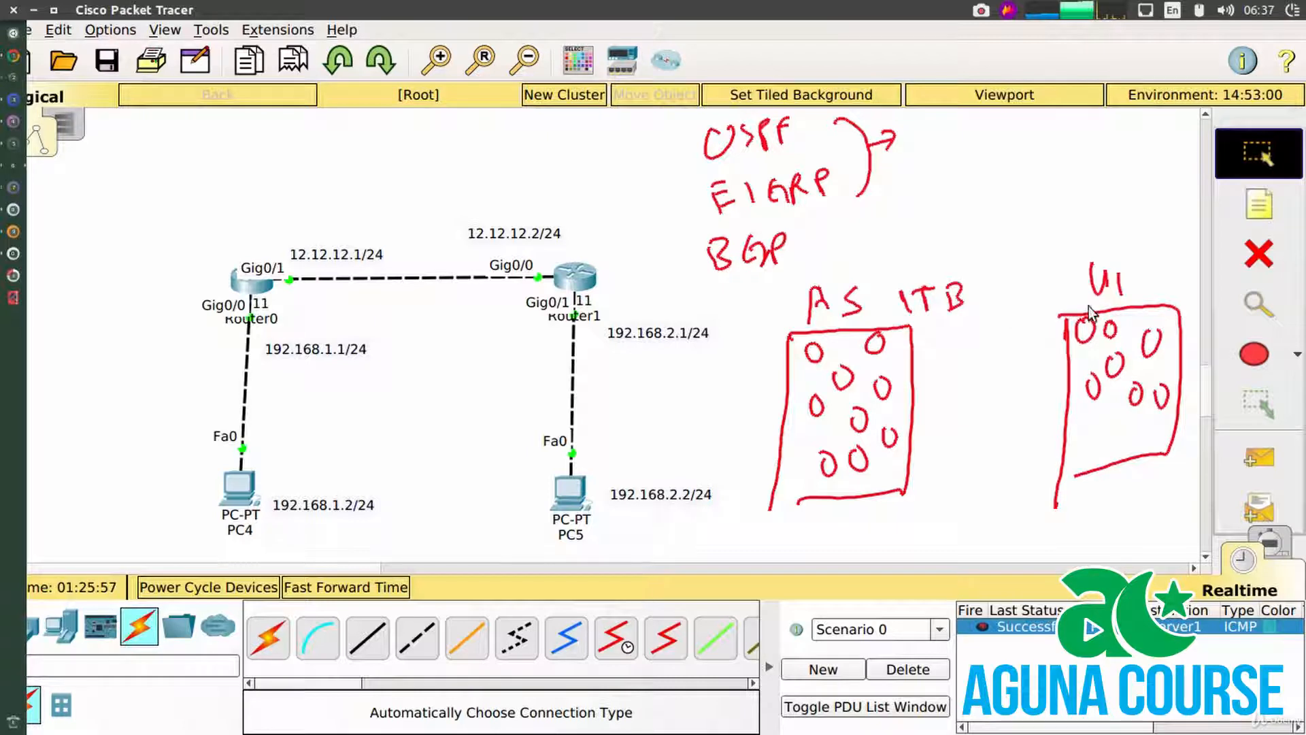
mouse_move(1092, 420)
left_mouse_down()
mouse_move(1080, 432)
mouse_move(1137, 421)
left_mouse_up()
left_click_drag(1157, 428, 1163, 440)
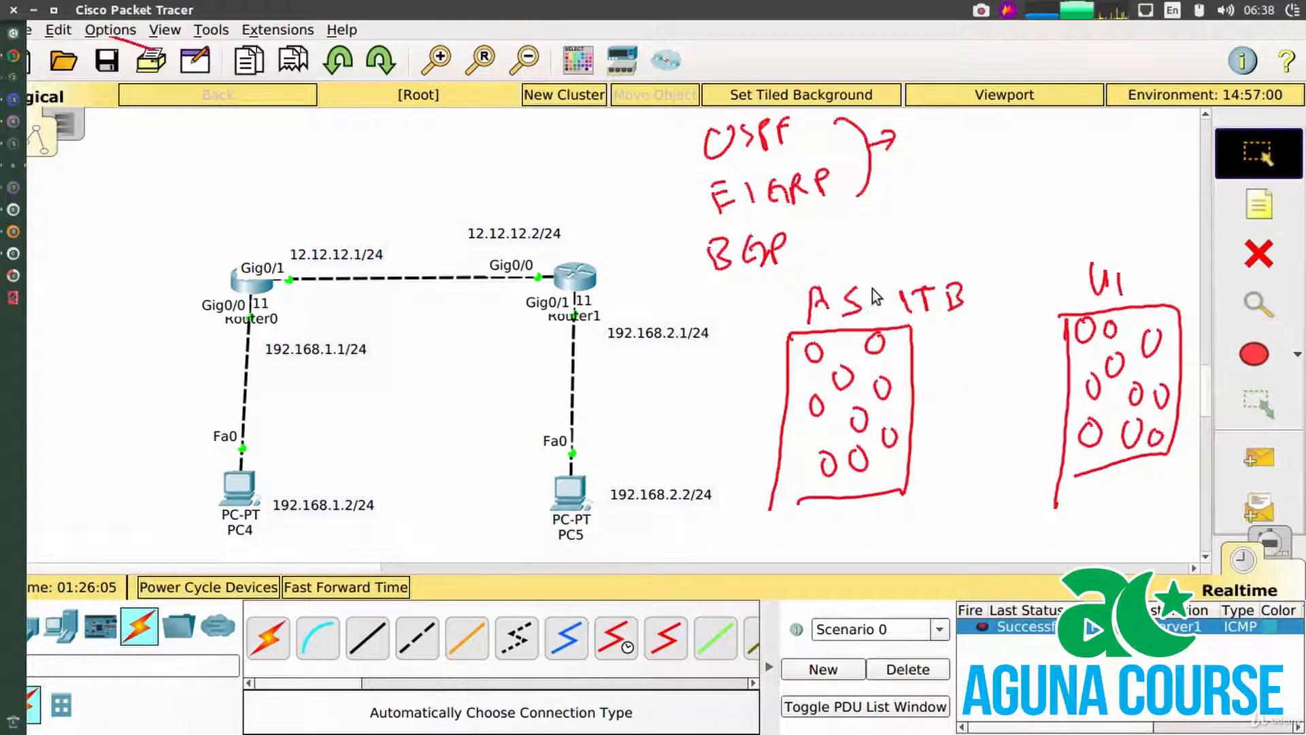
Number the sketched autonomous systems, marking the ITB box as AS1 and the UI box as AS2
left_click_drag(878, 287, 877, 313)
mouse_move(1102, 271)
left_mouse_down()
mouse_move(1118, 253)
mouse_move(1177, 246)
left_mouse_up()
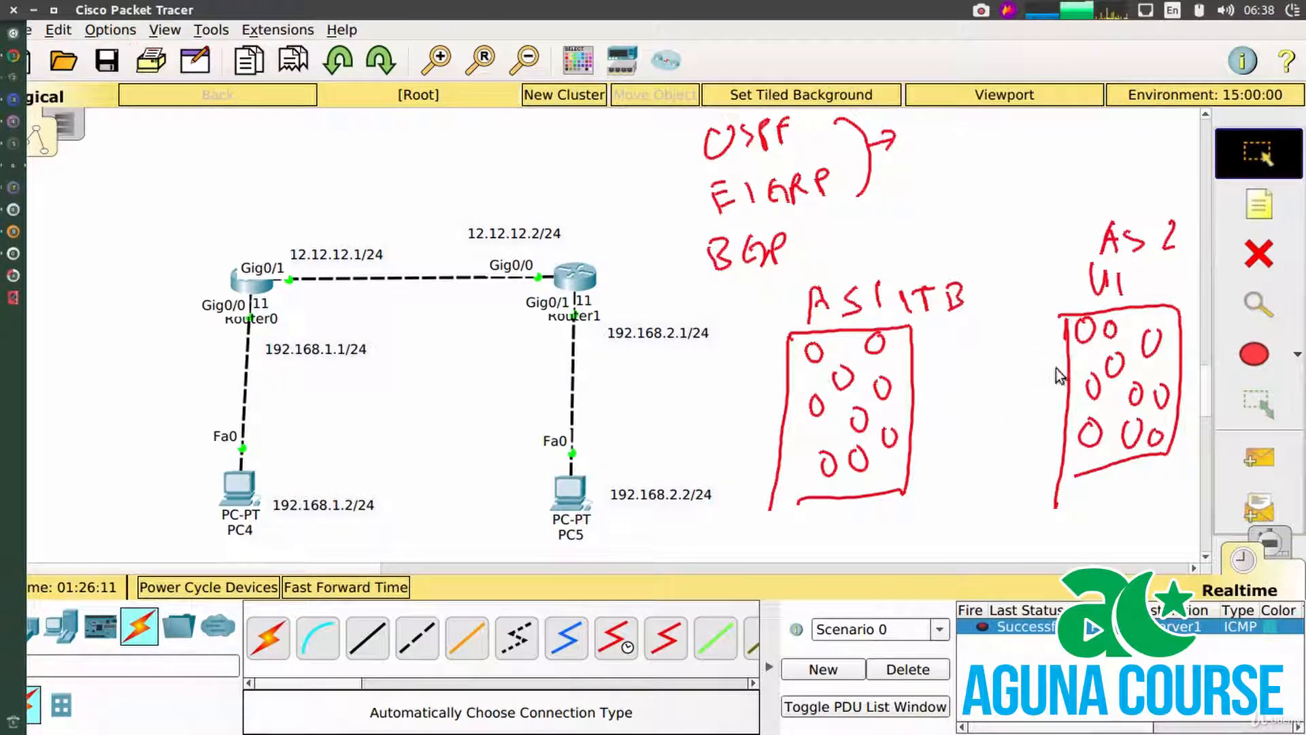
left_click_drag(1060, 372, 1069, 380)
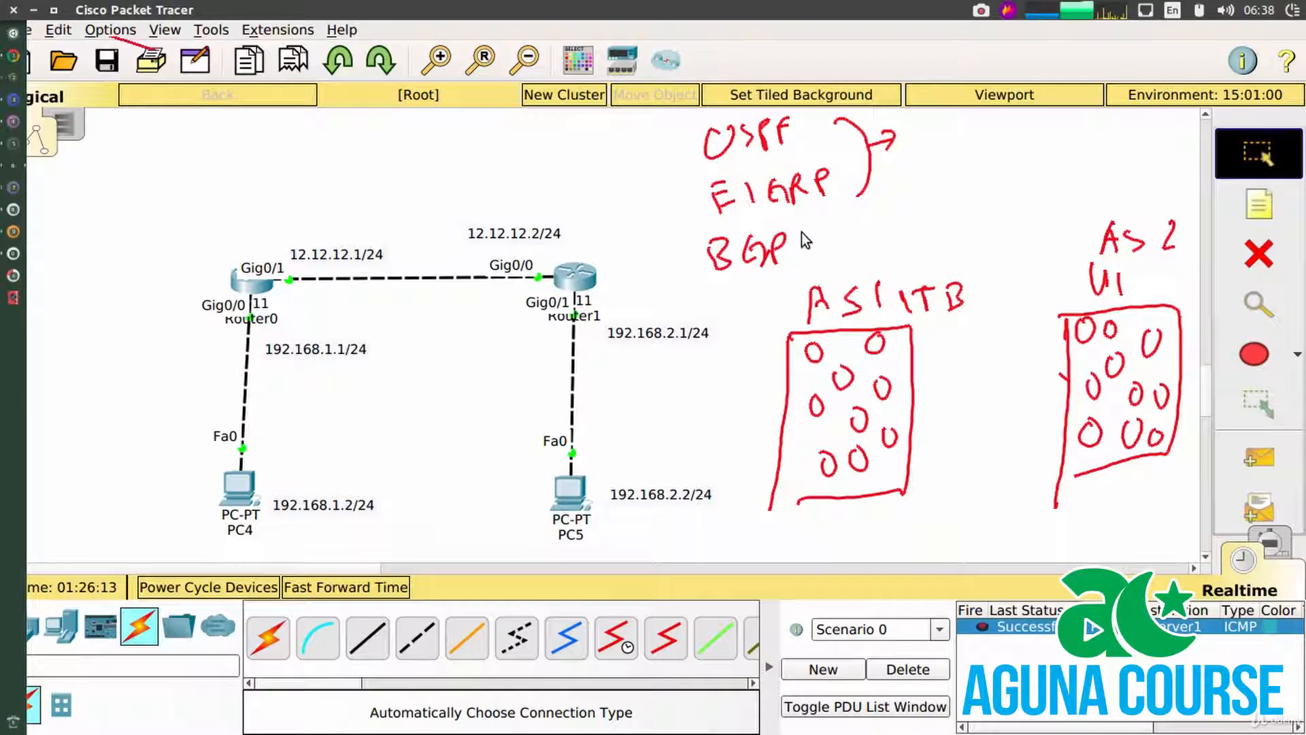
left_click_drag(801, 247, 812, 244)
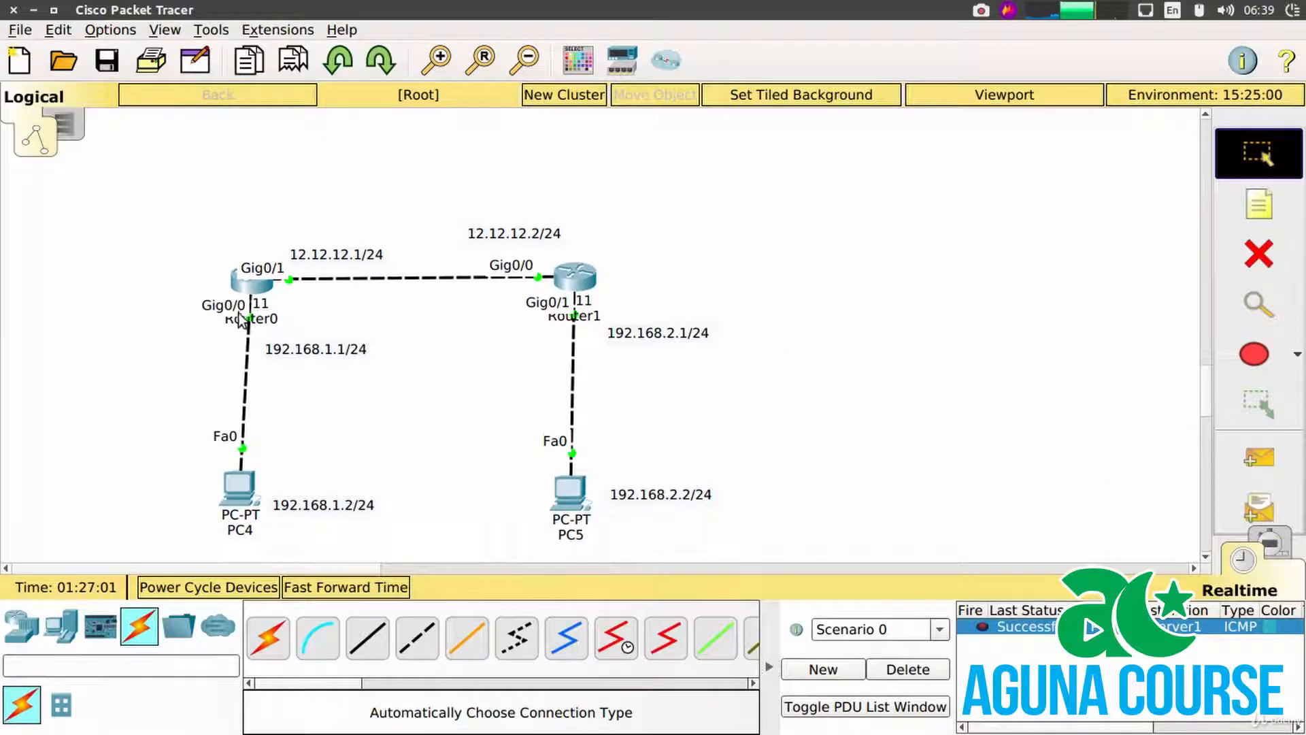
Remove Router0's static route to 192.168.2.0 255.255.255.0 via 12.12.12.2 with the no form of the ip route command, and close its window
left_click(250, 279)
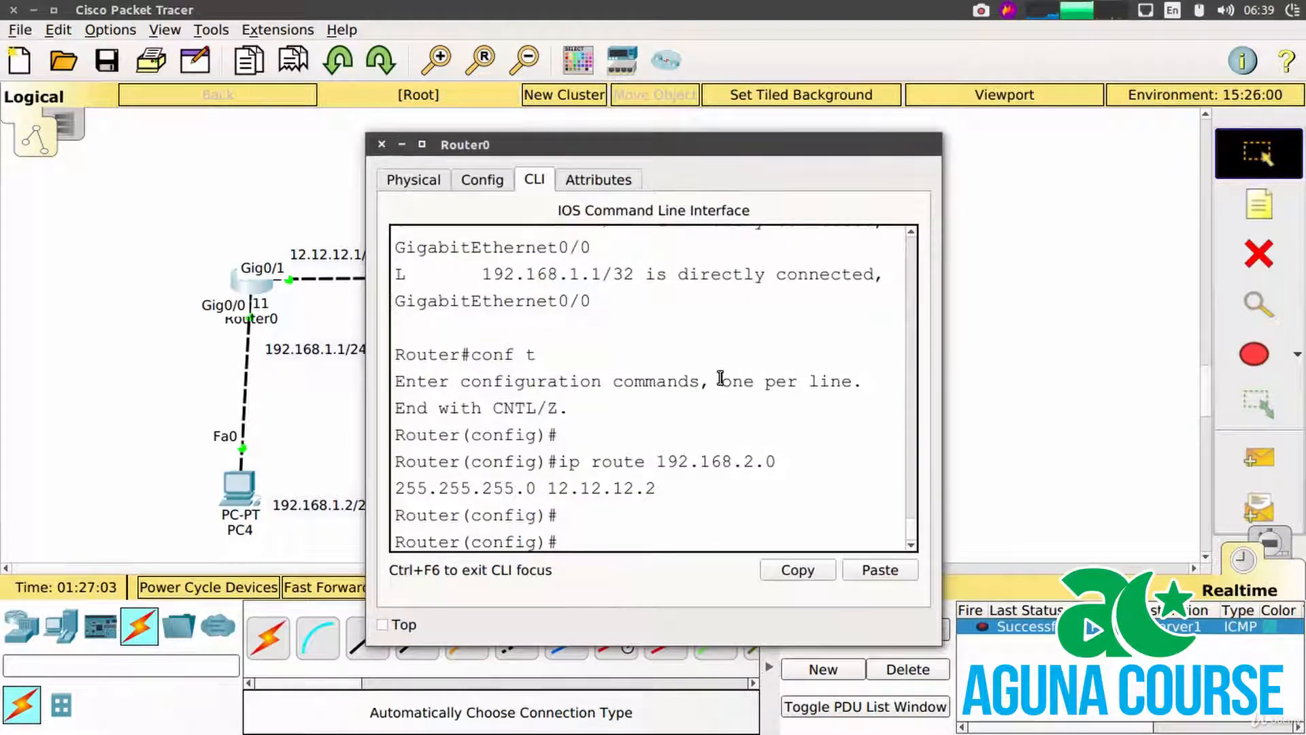
key("Return")
key("Return")
type("do")
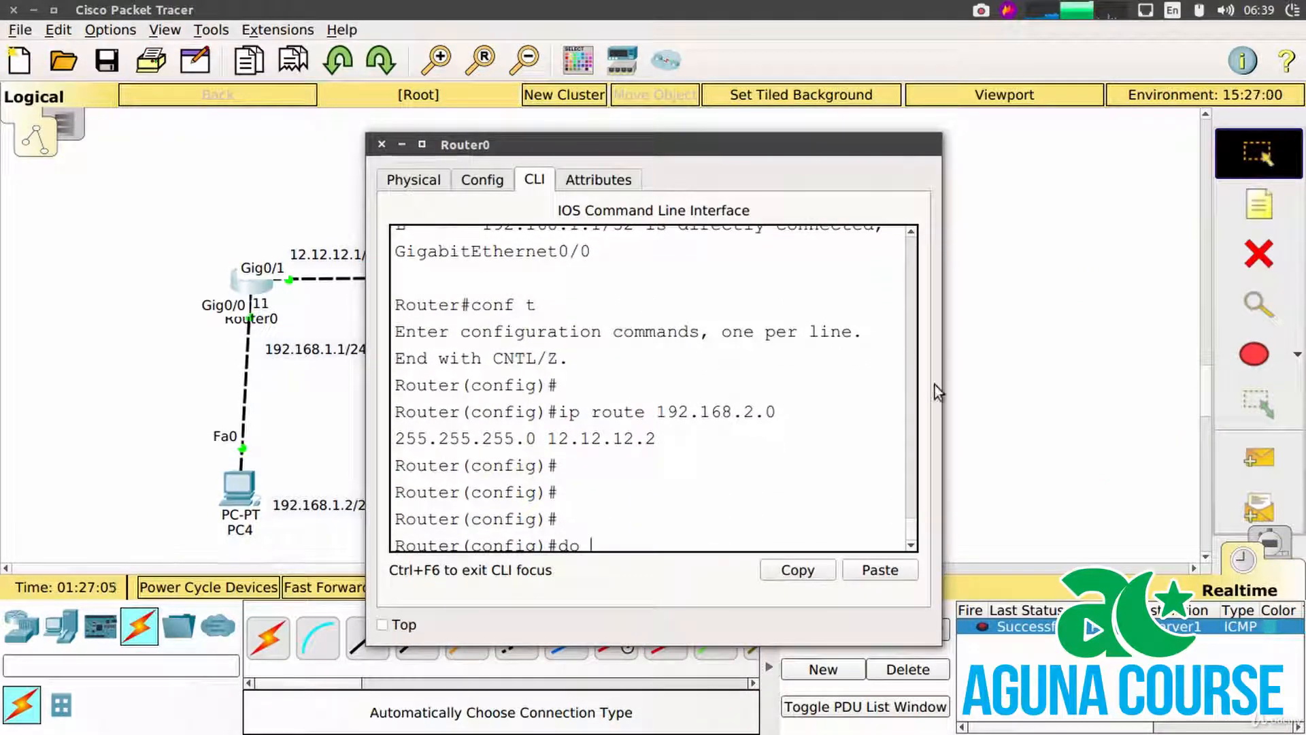
left_click_drag(934, 396, 1296, 413)
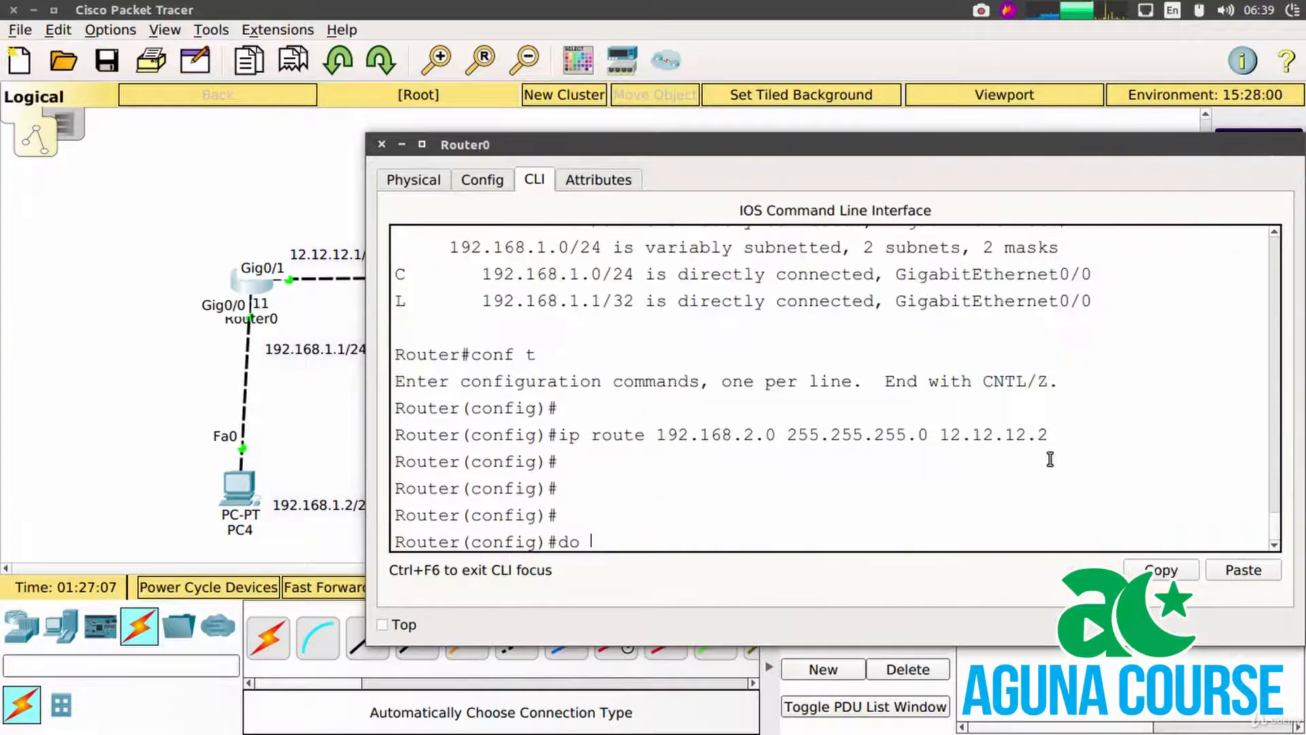
left_click_drag(565, 435, 737, 435)
left_click_drag(557, 436, 1059, 436)
type("no")
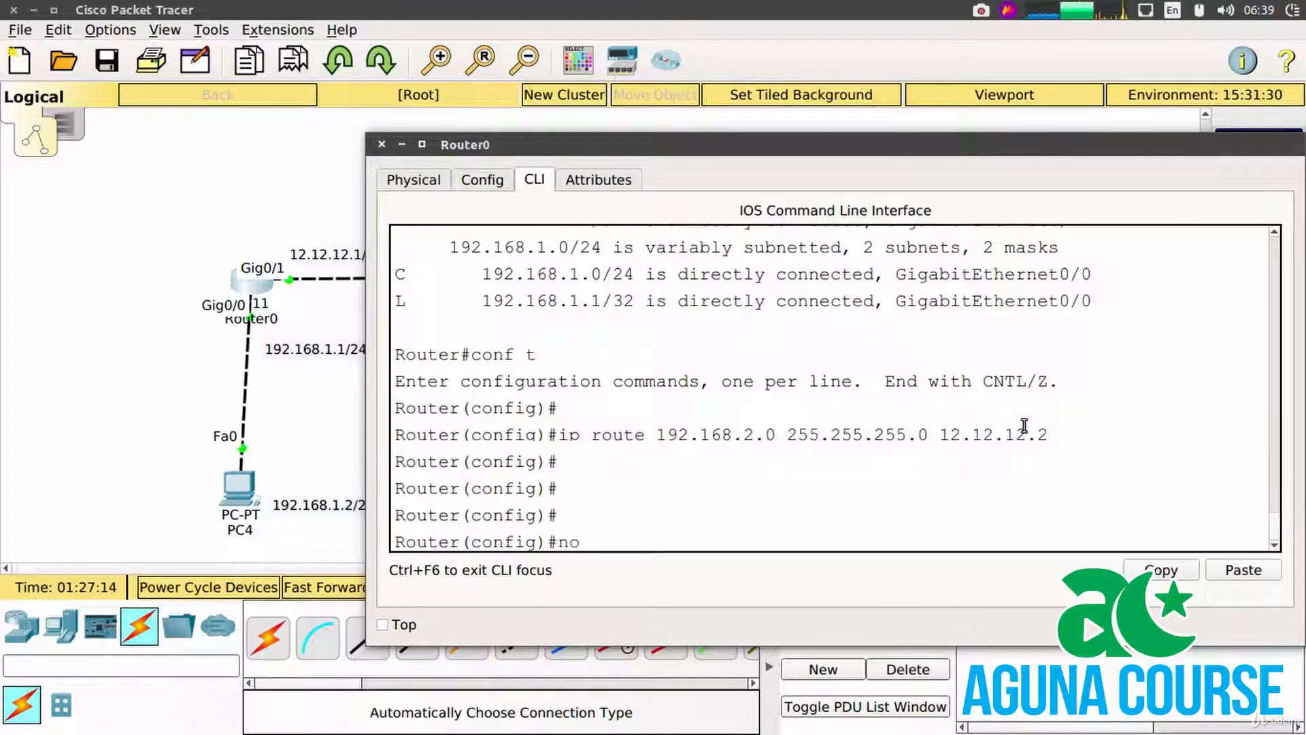
right_click(1024, 425)
left_click(1067, 458)
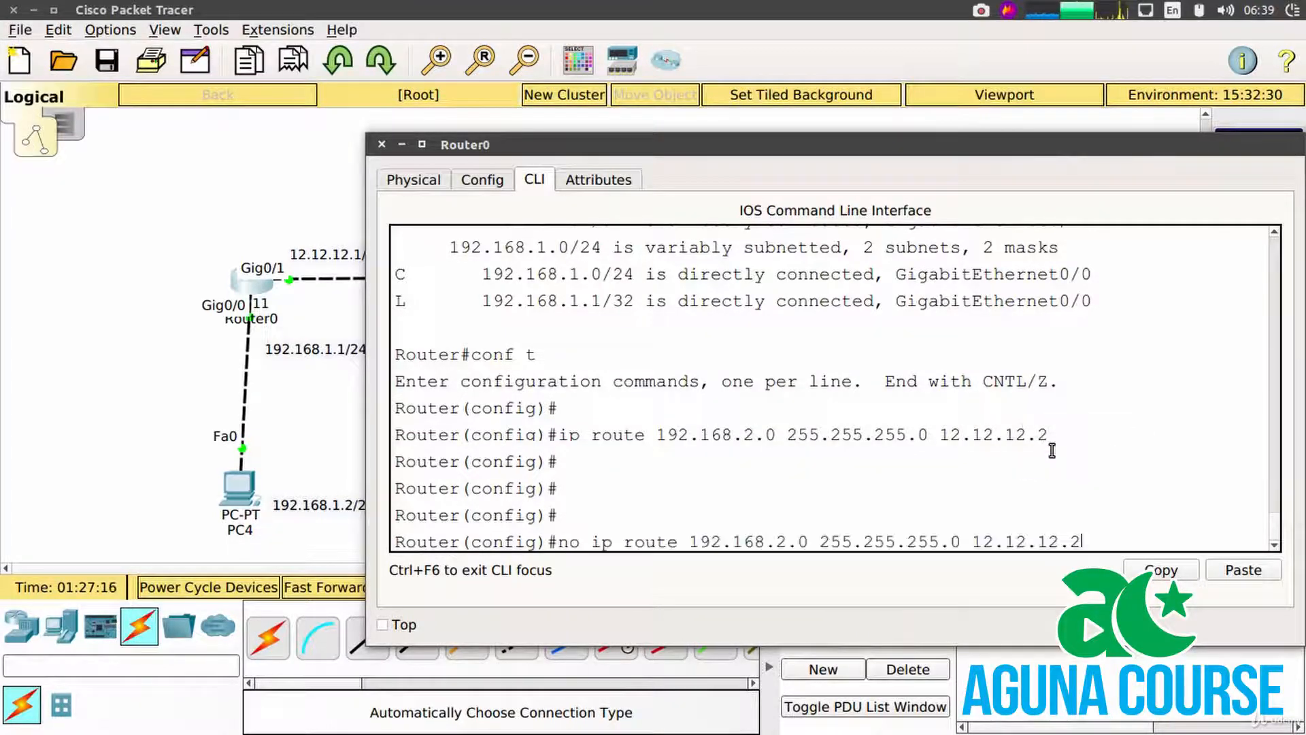
key("Return")
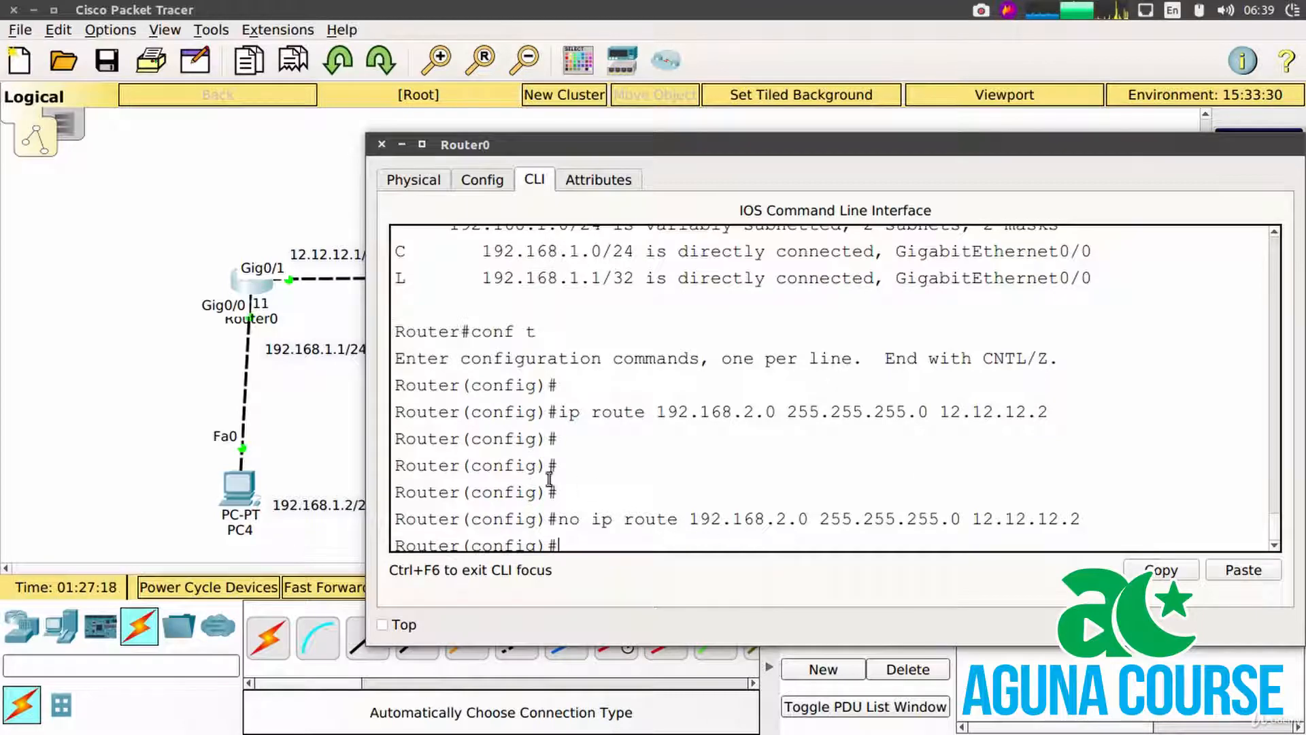
left_click(381, 145)
Remove Router1's static route to 192.168.1.0 255.255.255.0 via 12.12.12.1 with the no form of the ip route command
left_click(569, 272)
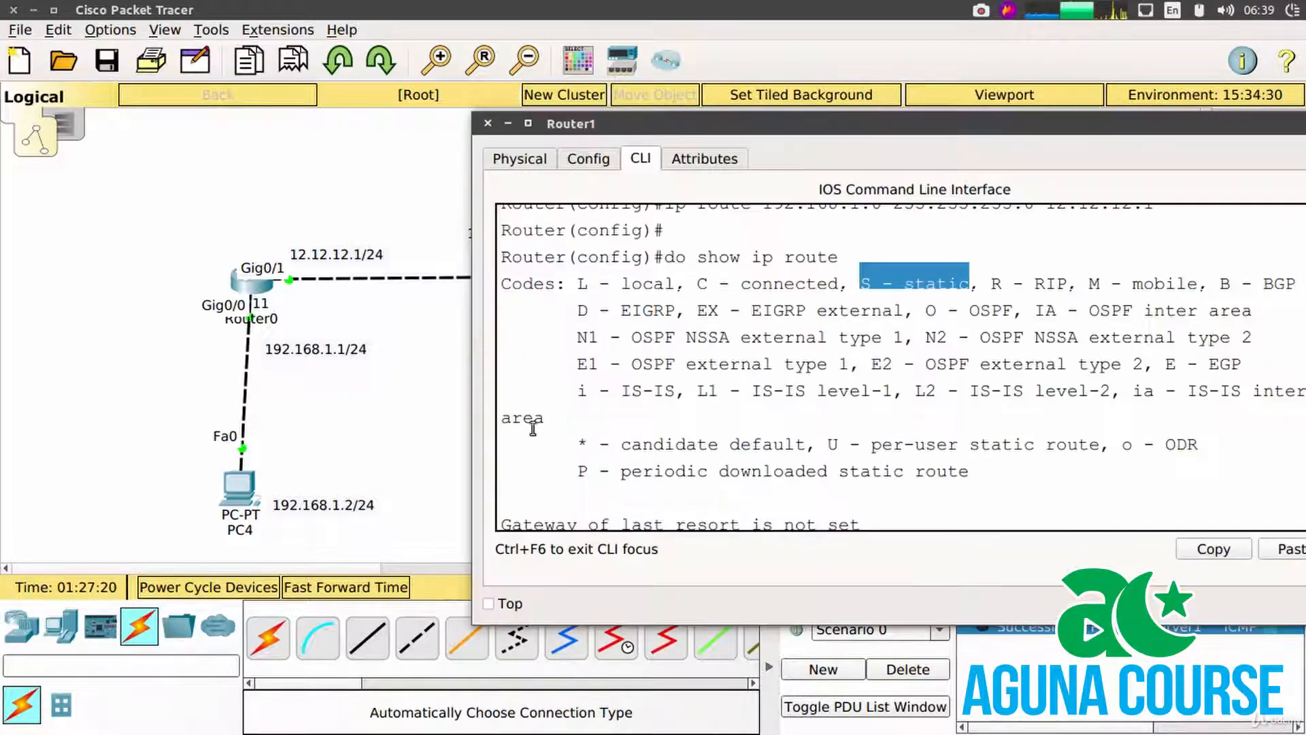
left_click_drag(474, 397, 445, 398)
scroll(680, 365, "down", 3)
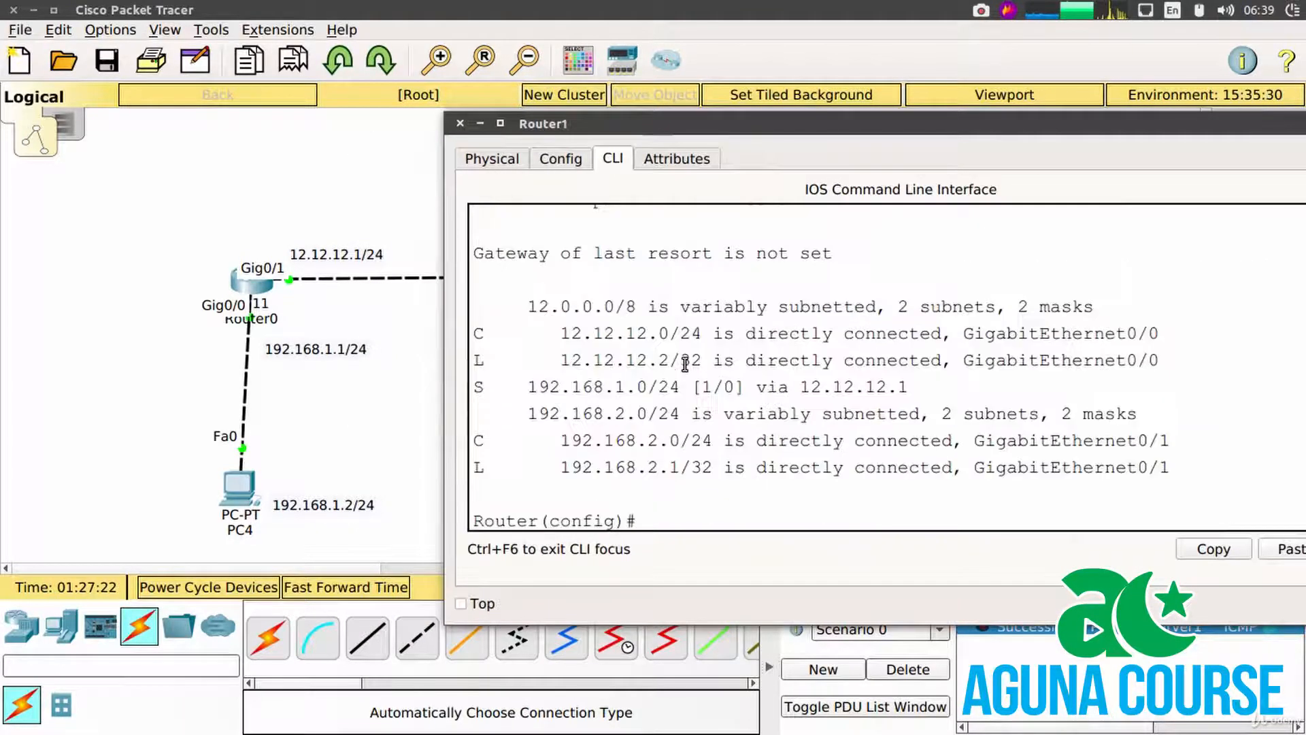
key("Up")
key("Up")
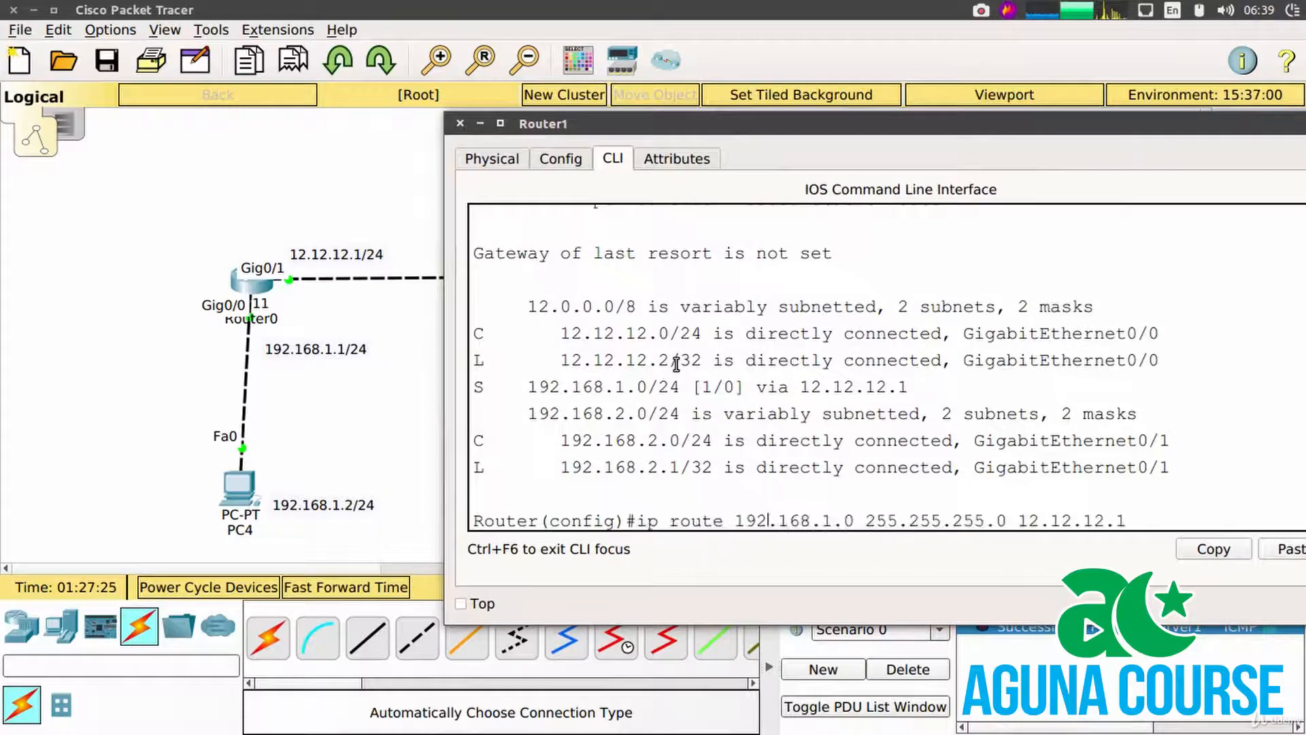
key("Home")
type("no")
key("Return")
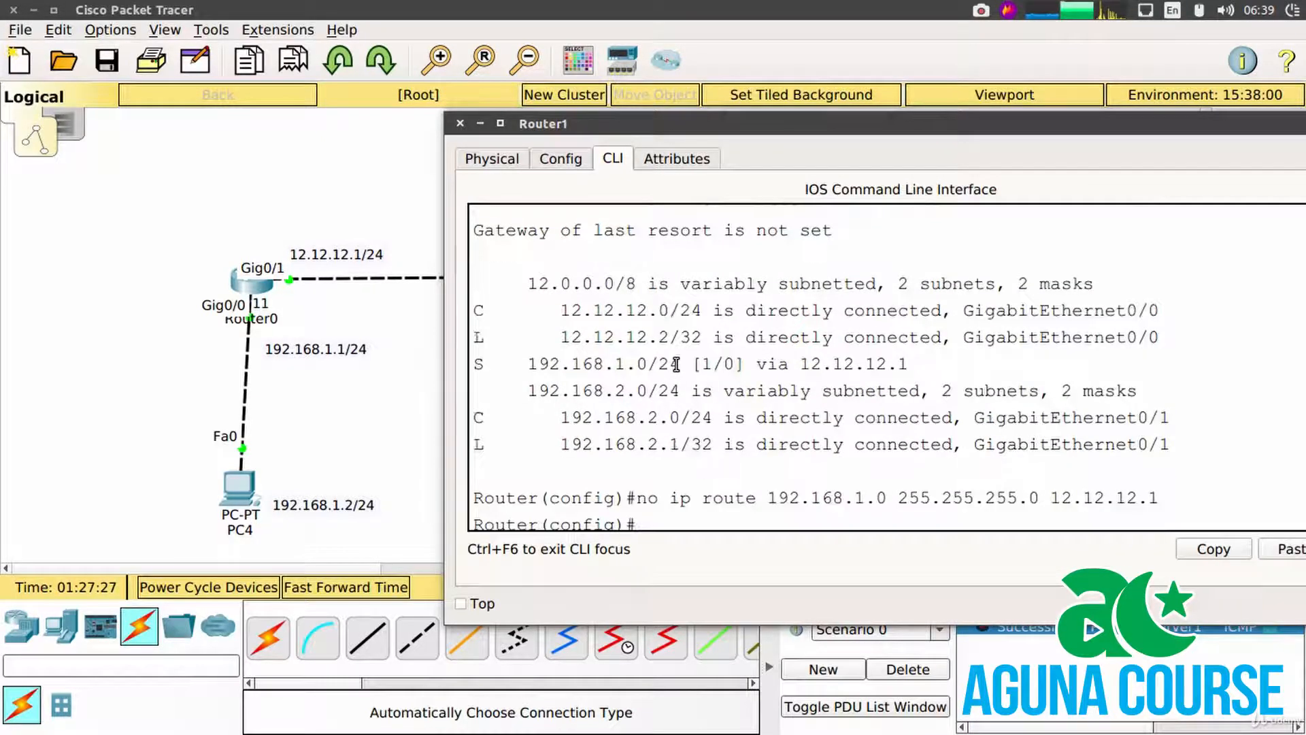
key("Return")
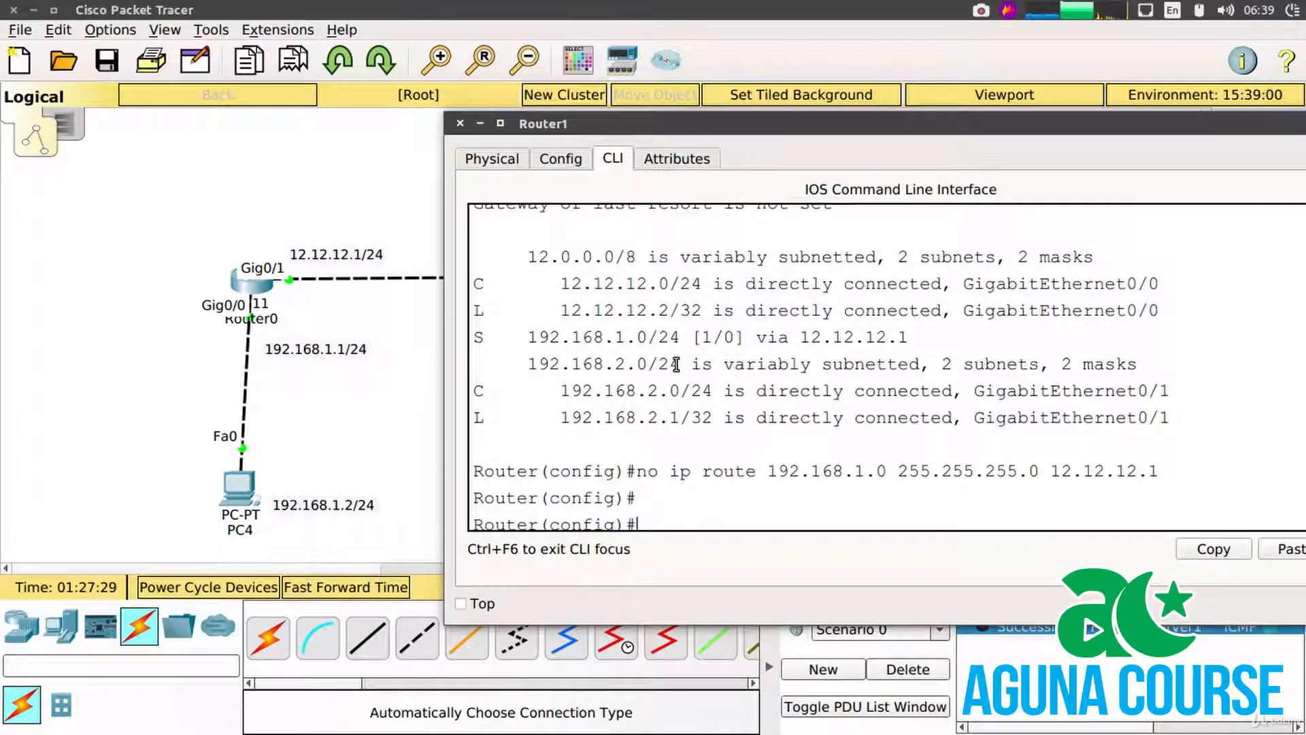
Ping 192.168.2.2 from PC4's command prompt and review the replies
left_click(377, 426)
left_click(233, 495)
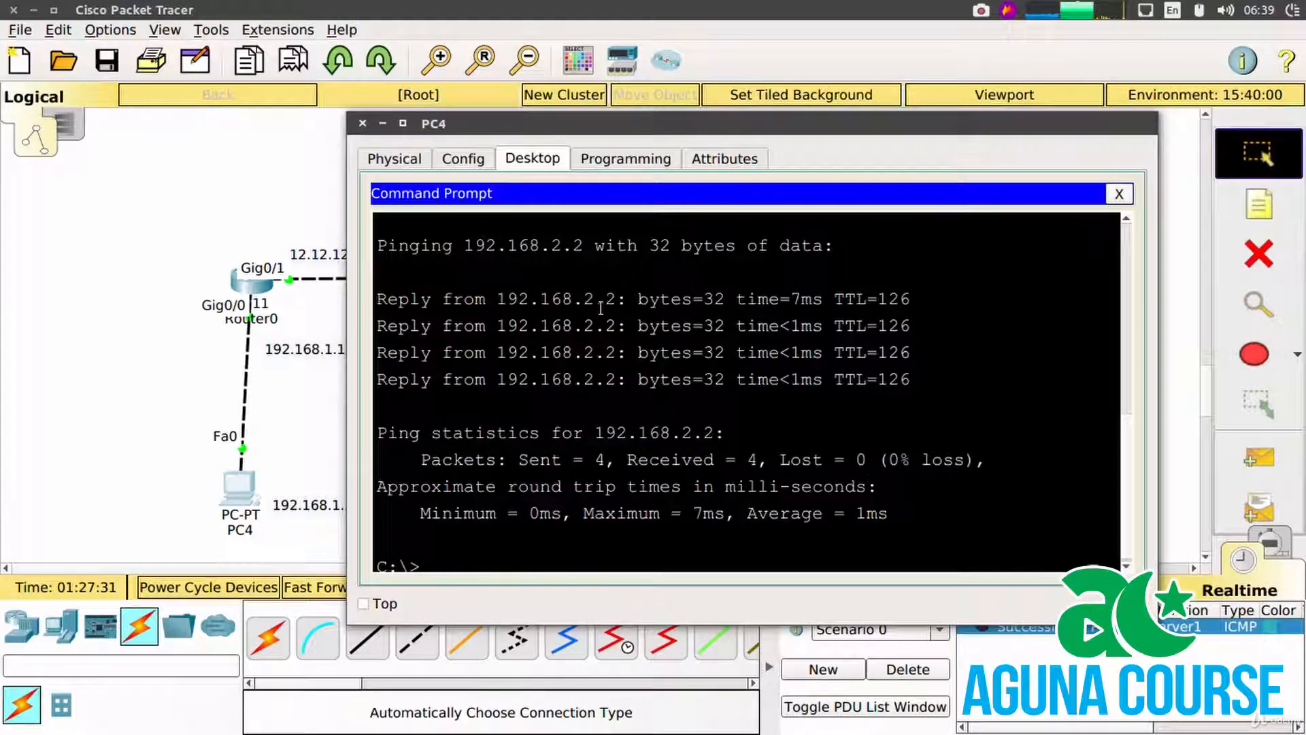
key("Up")
key("Return")
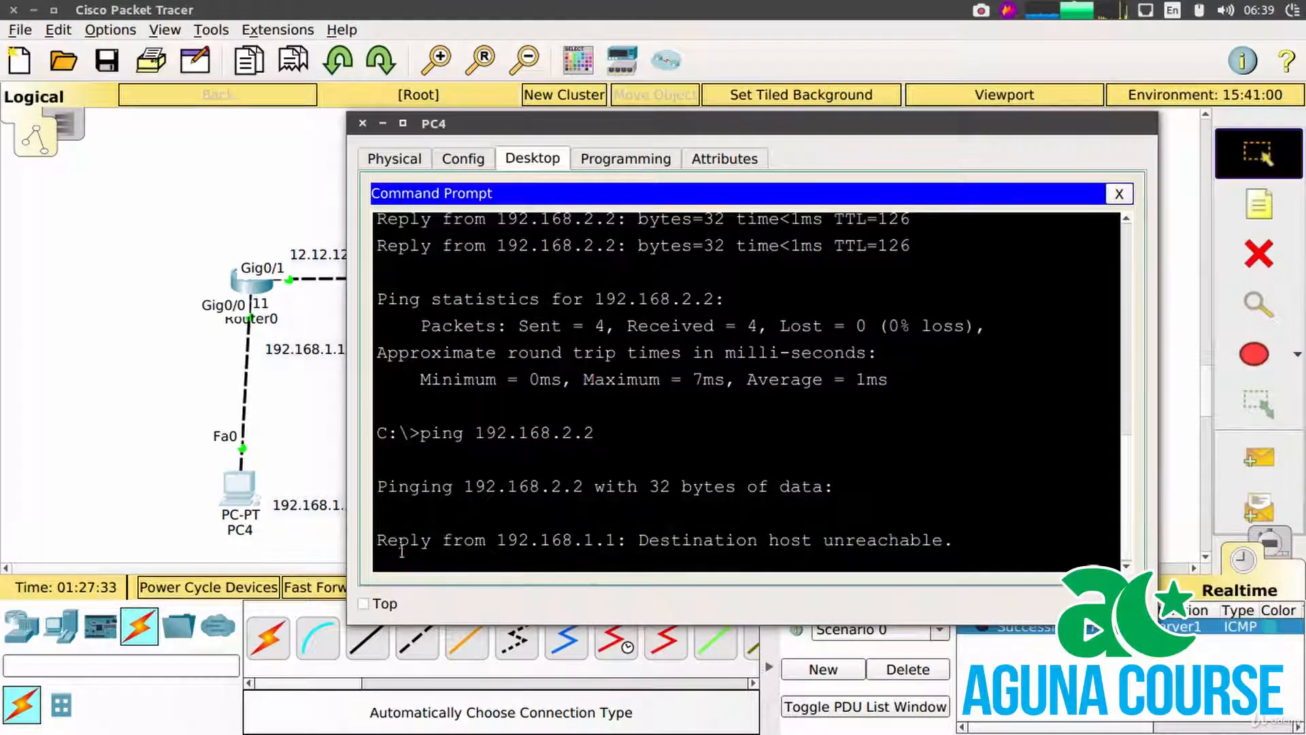
left_click(289, 588)
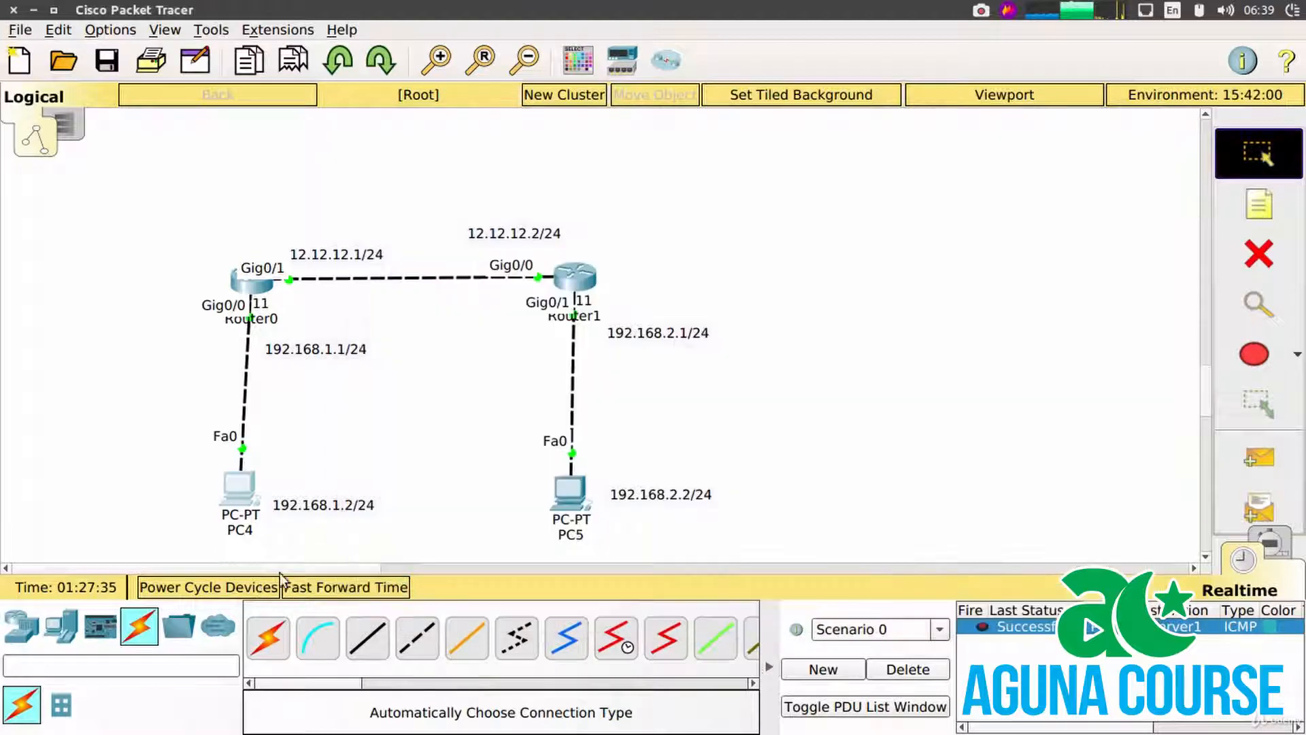
left_click(251, 490)
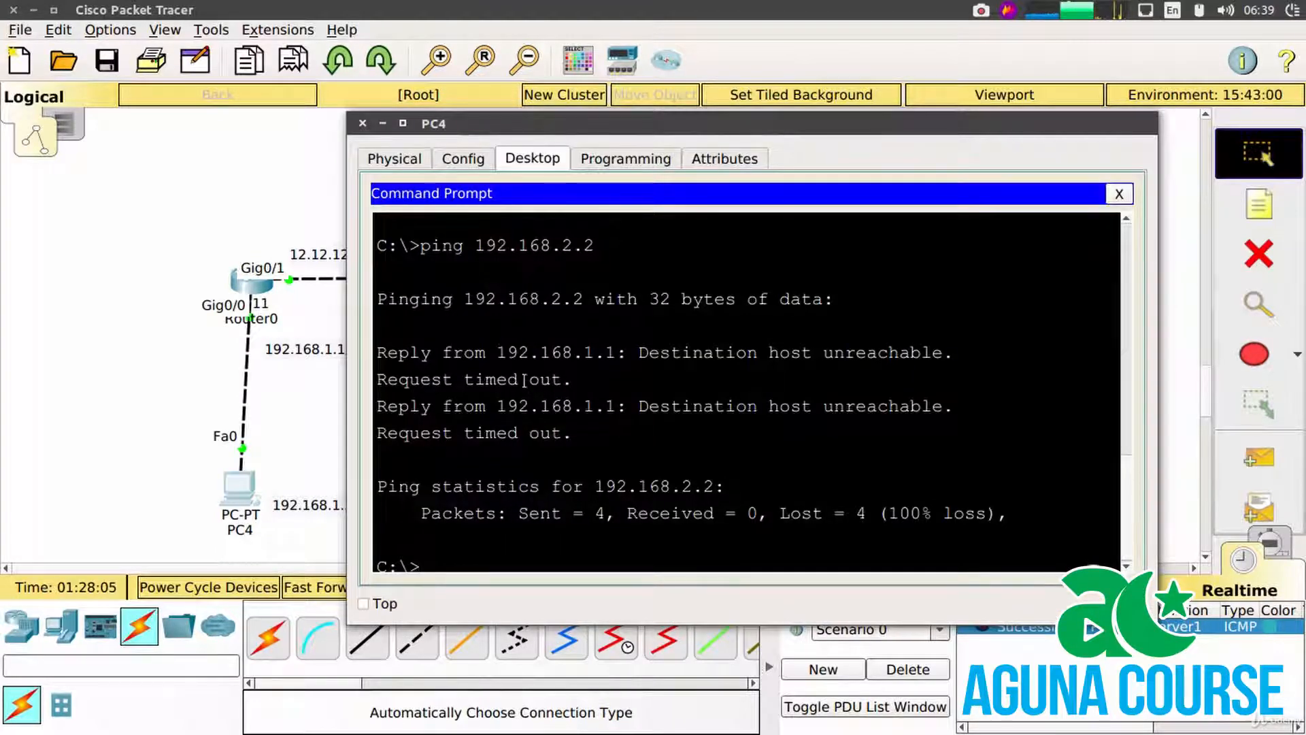
left_click_drag(502, 340, 676, 427)
left_click(310, 421)
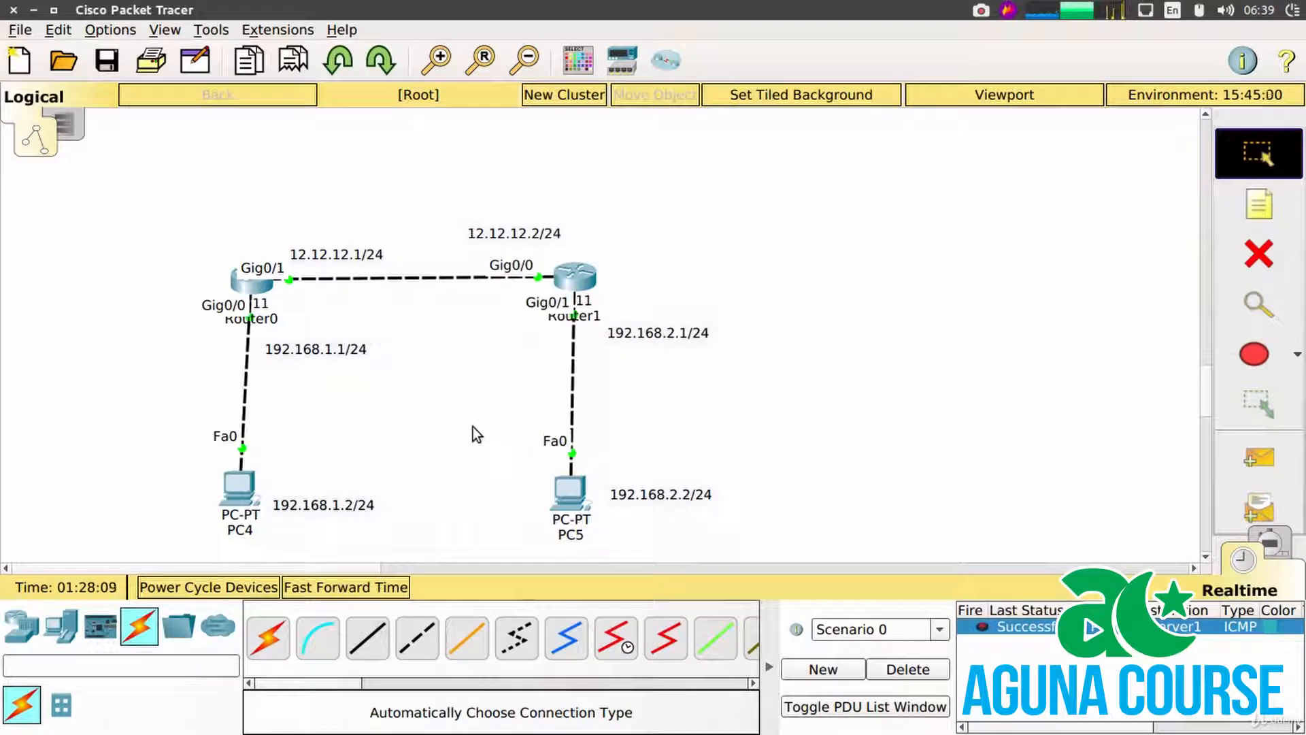
Start OSPF routing process 1 in Router0's configuration mode with the router ospf command
left_click(257, 285)
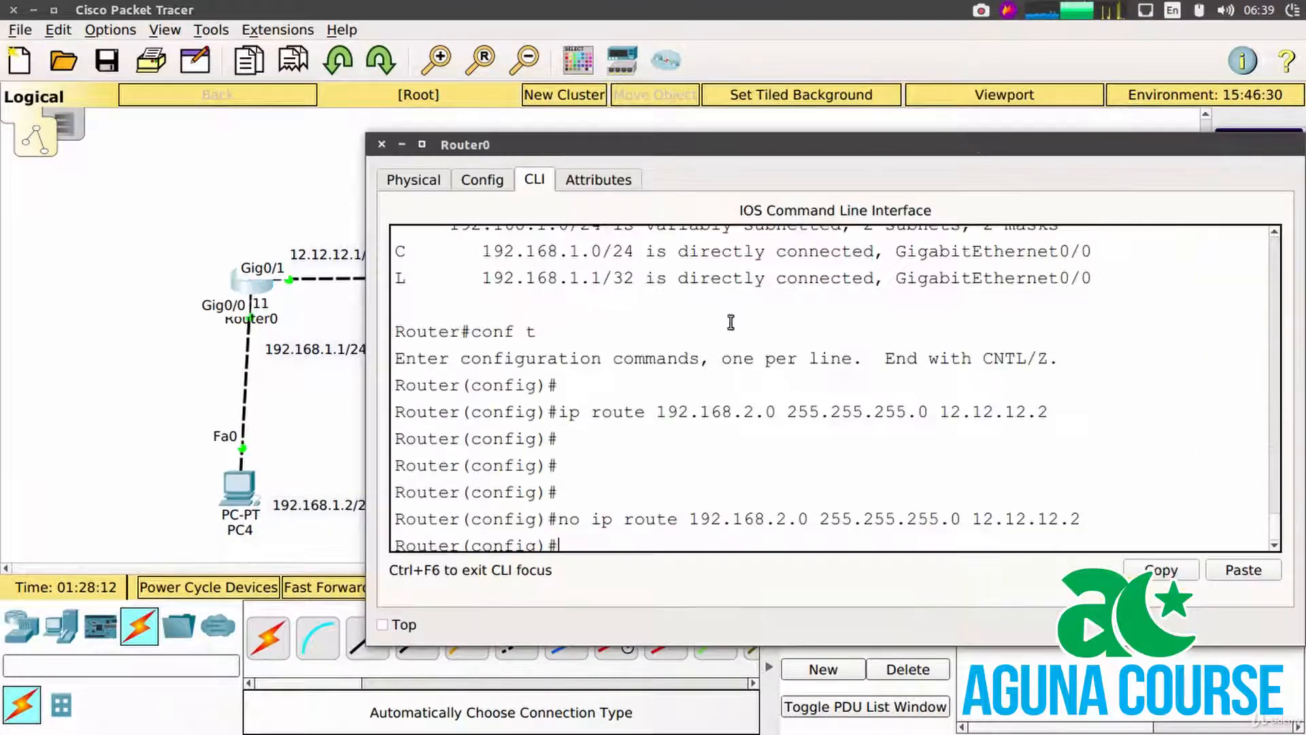
left_click(804, 373)
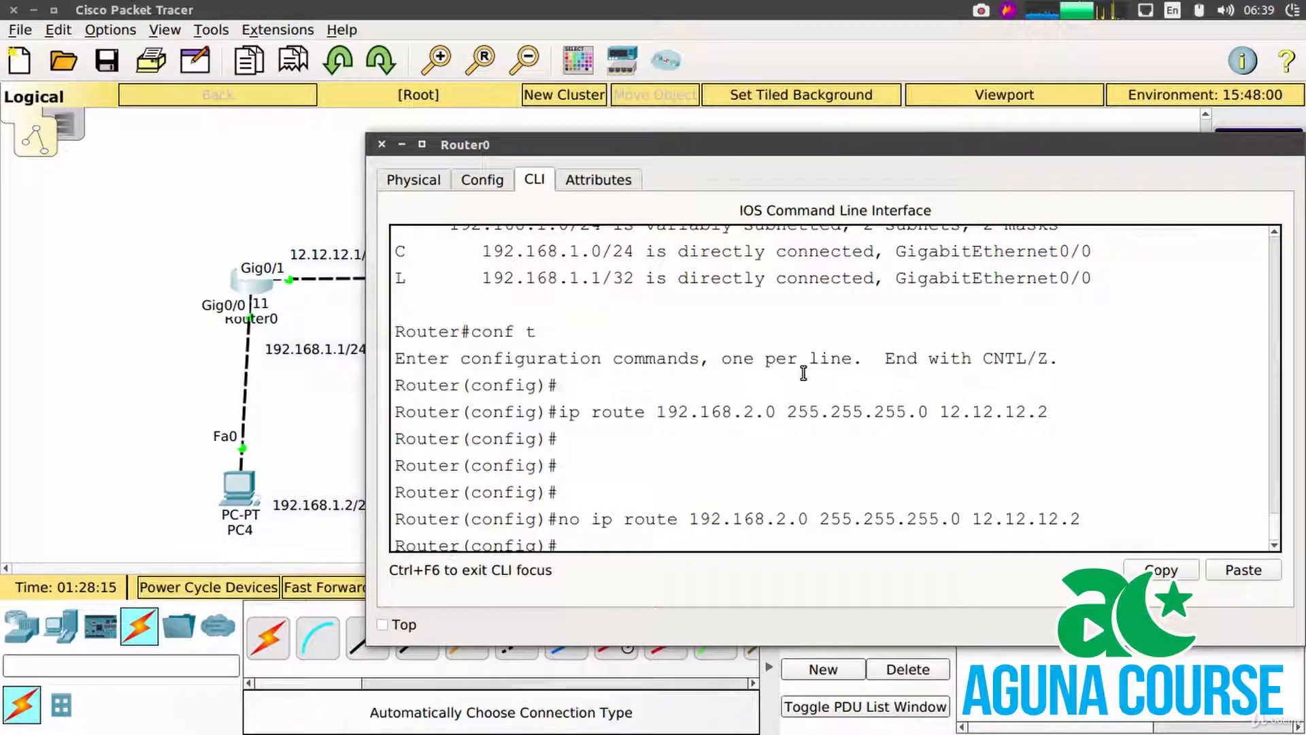
type("router ospf")
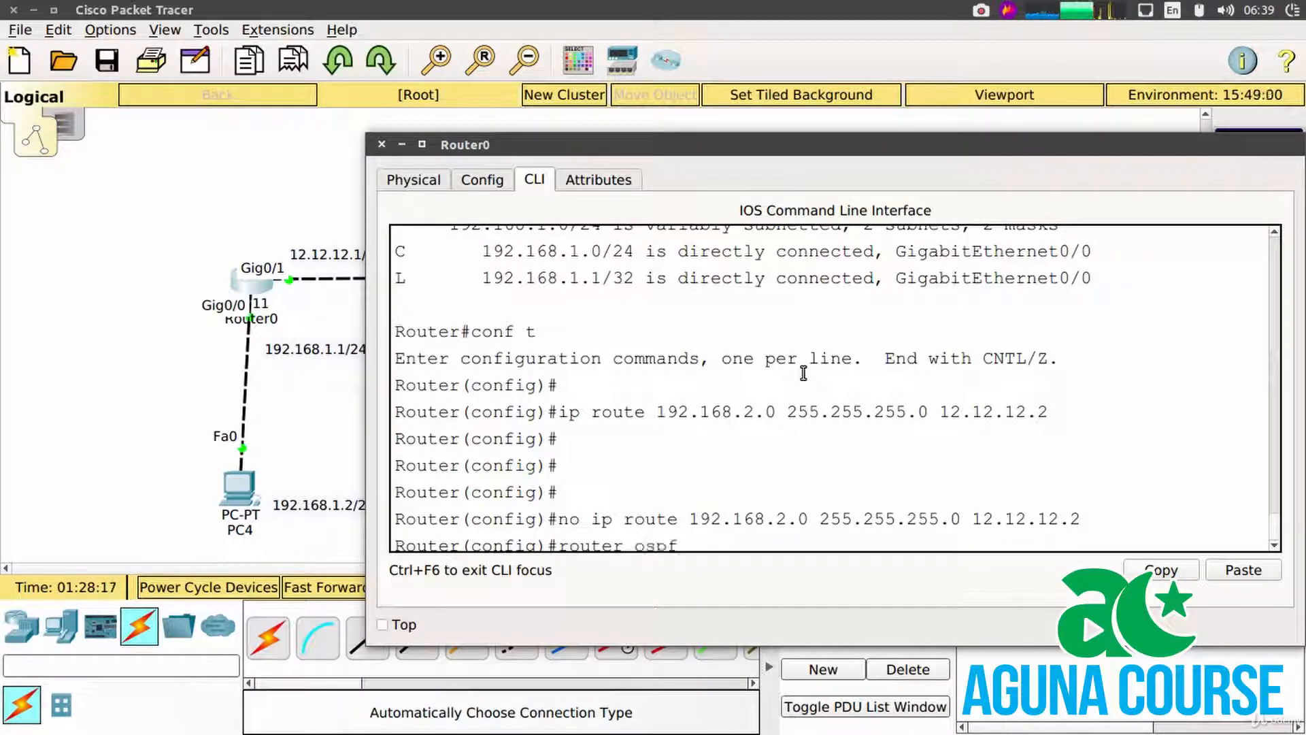
type(" 1")
left_click_drag(686, 545, 704, 554)
left_click(709, 543)
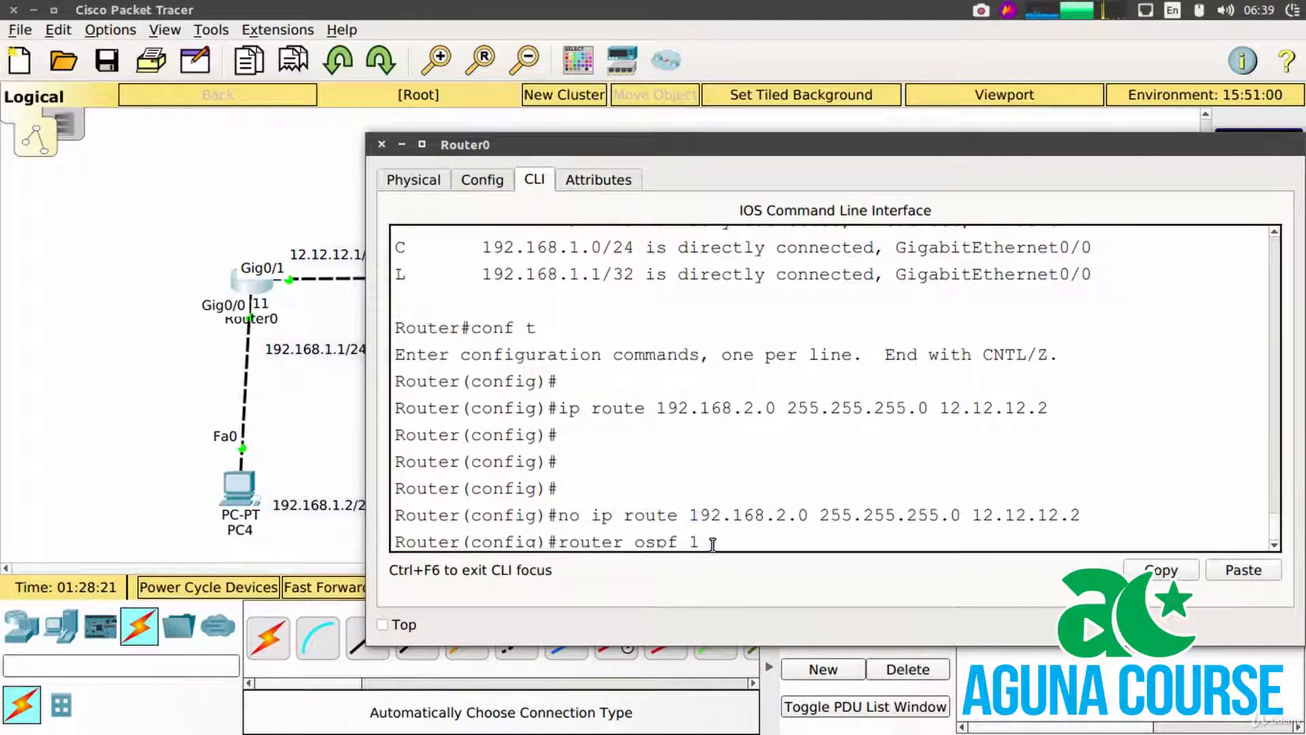
key("Return")
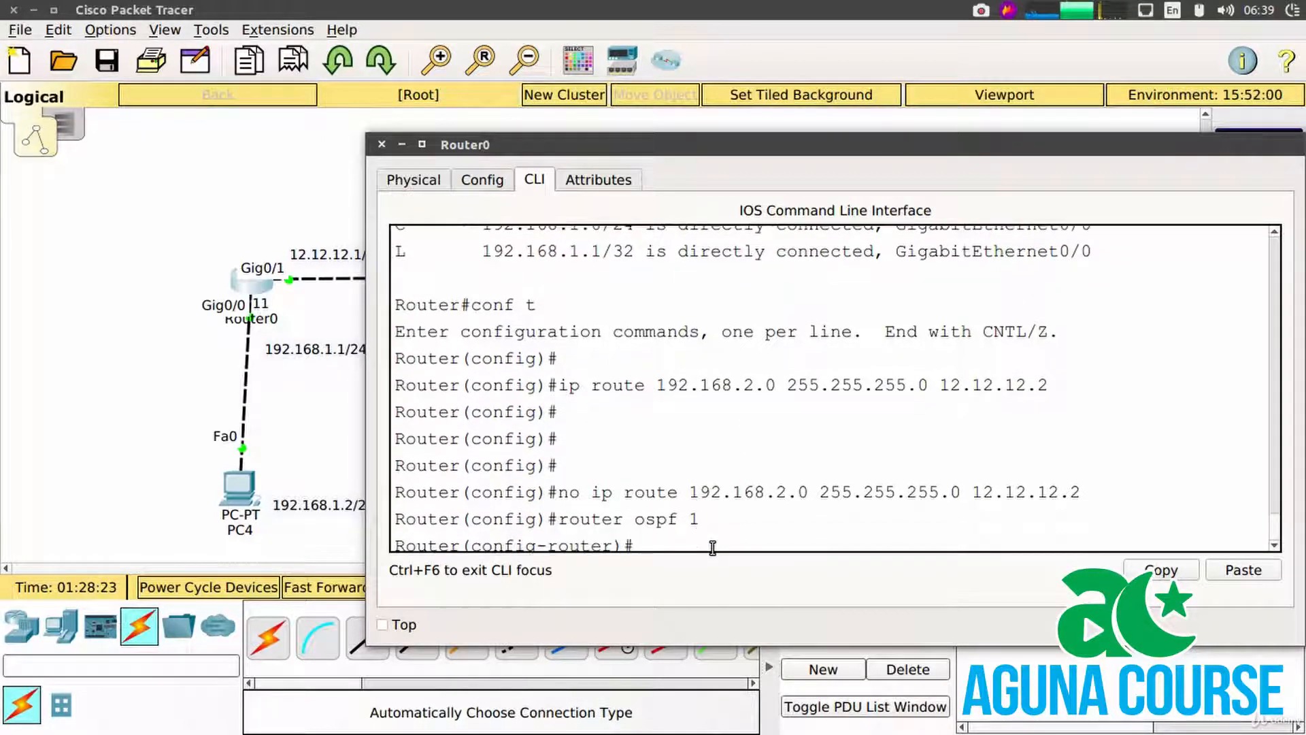
Begin a network statement on Router0 and check the directly connected networks in its earlier routing table output
type("network")
left_click_drag(740, 149, 858, 119)
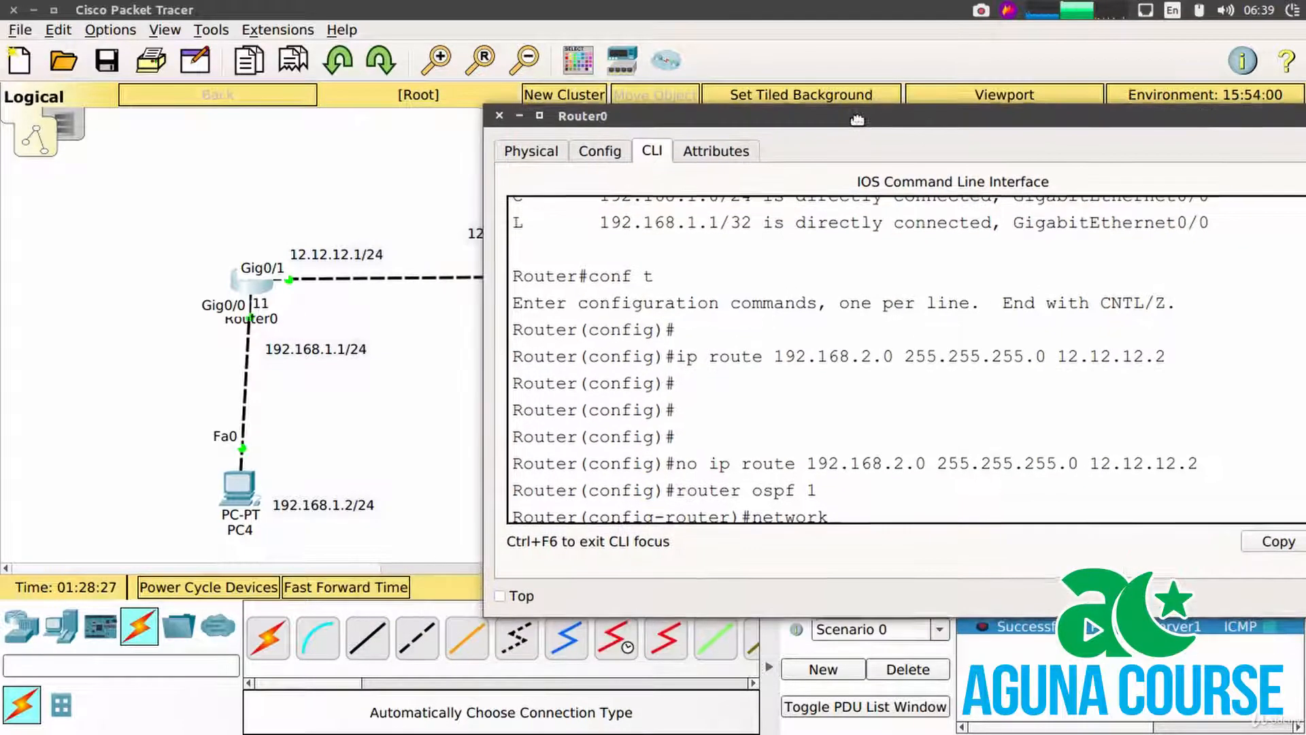
scroll(807, 366, "up", 1)
scroll(806, 365, "up", 2)
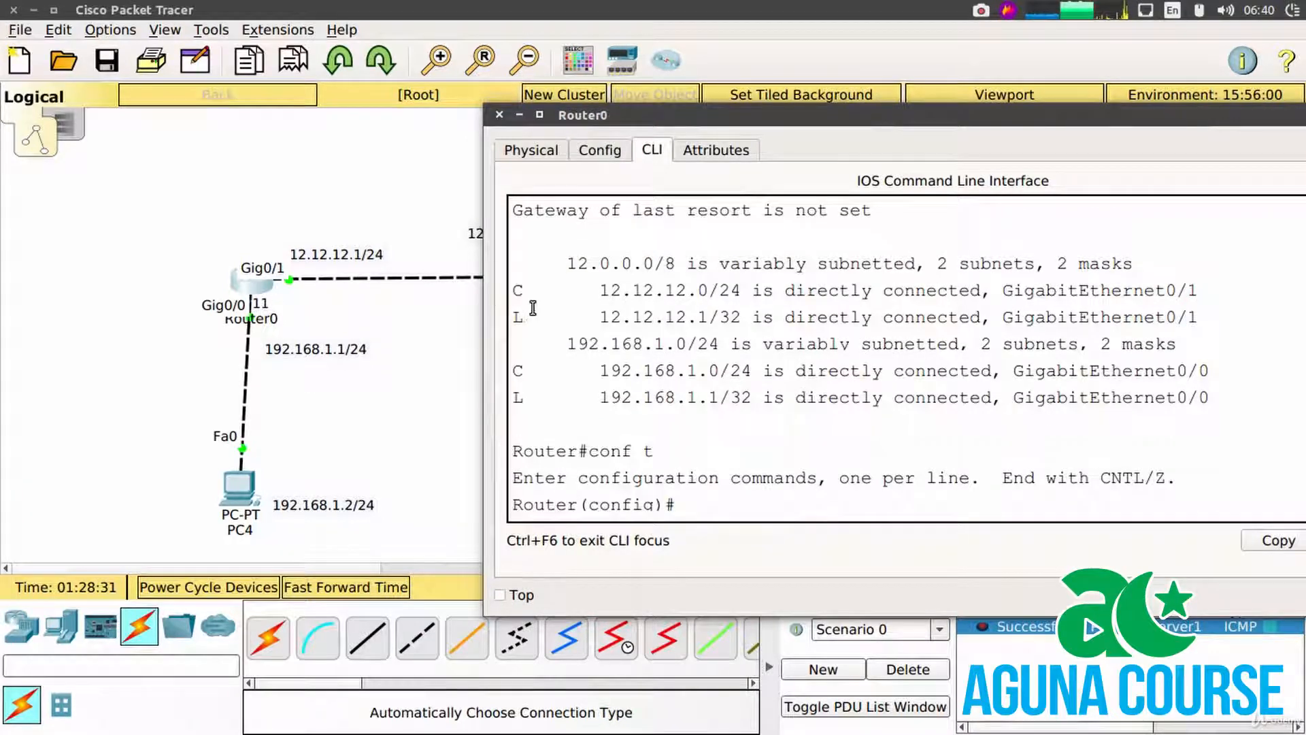
left_click_drag(516, 289, 713, 285)
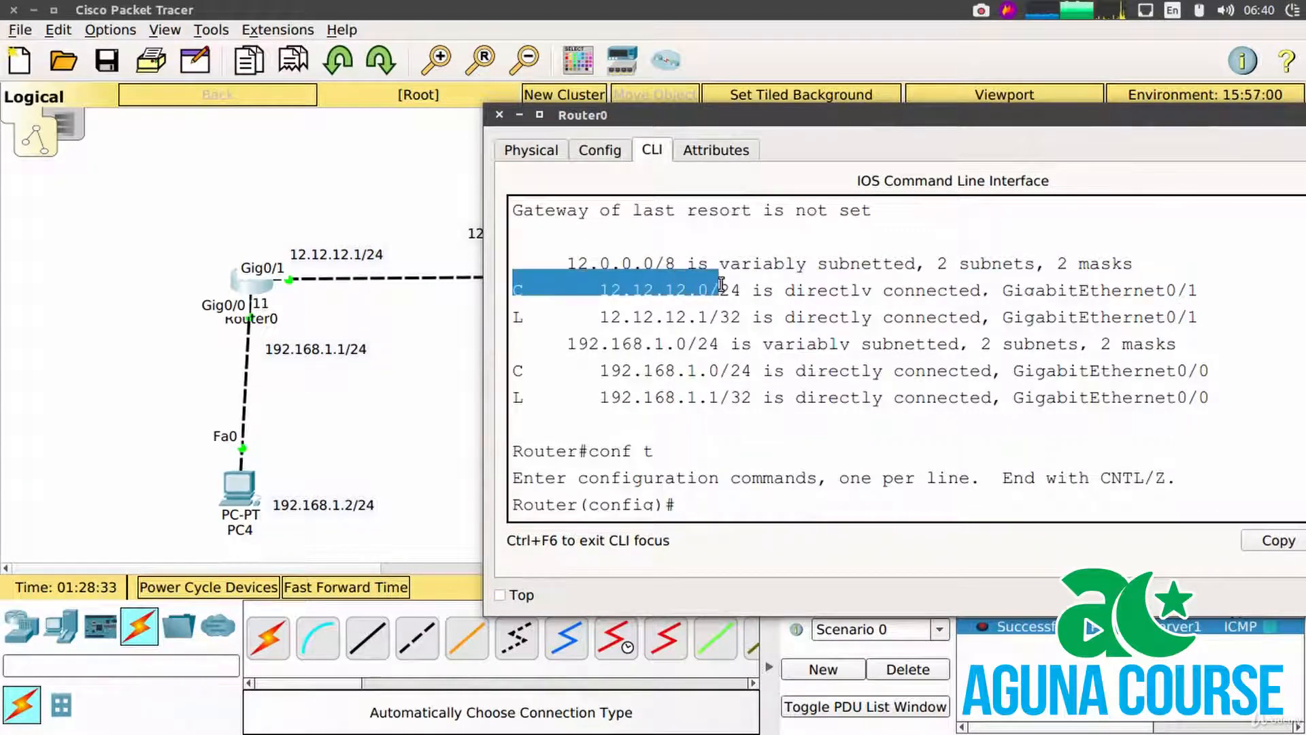
left_click_drag(514, 370, 720, 375)
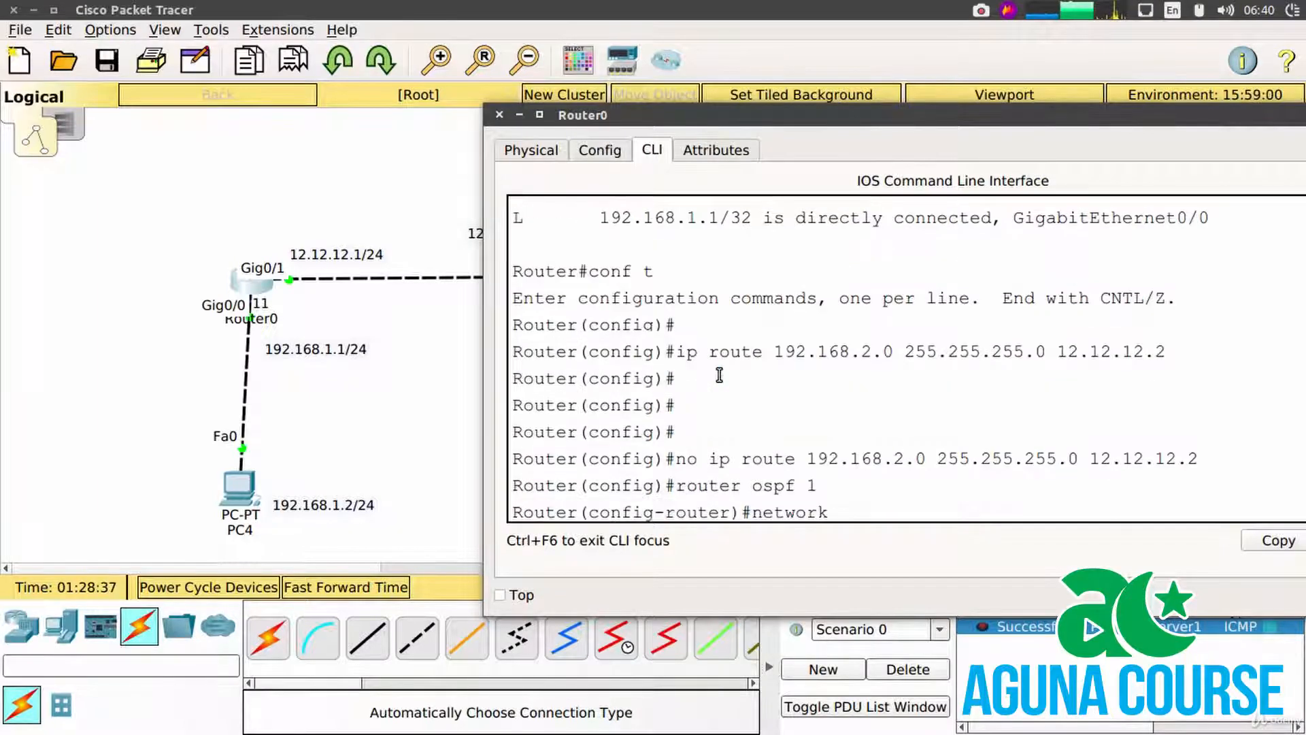
Enter 12.12.12.0 as the network to advertise, query the command's next parameter with ?, and highlight the wild card bits hint
type(".12.1")
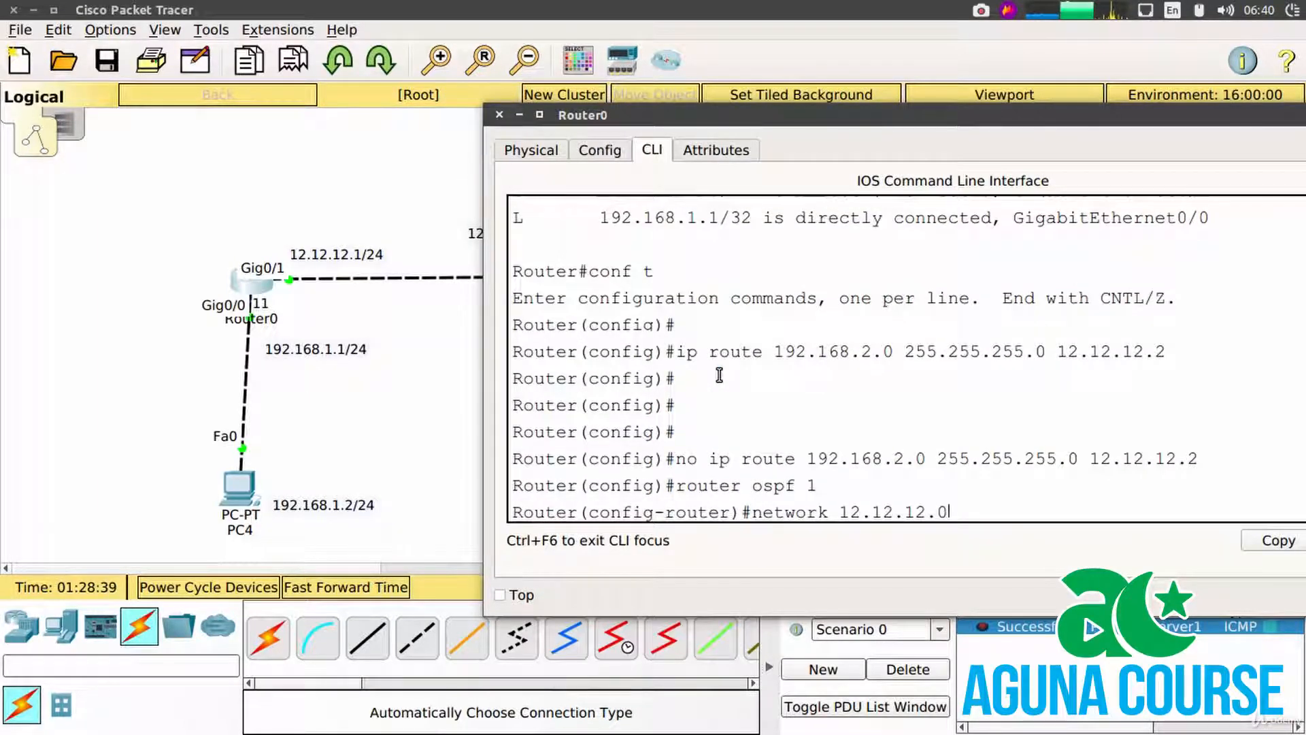
type("2.0 ?")
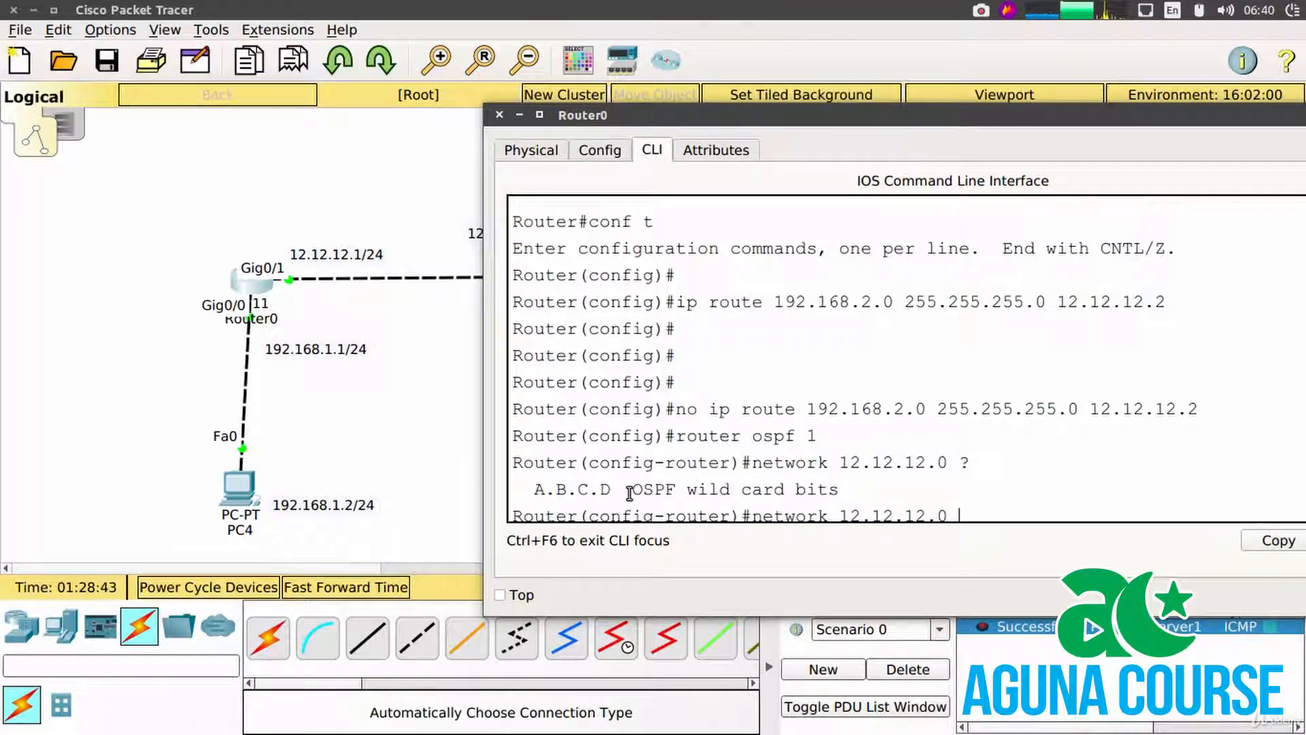
left_click_drag(632, 489, 685, 490)
left_click(845, 489)
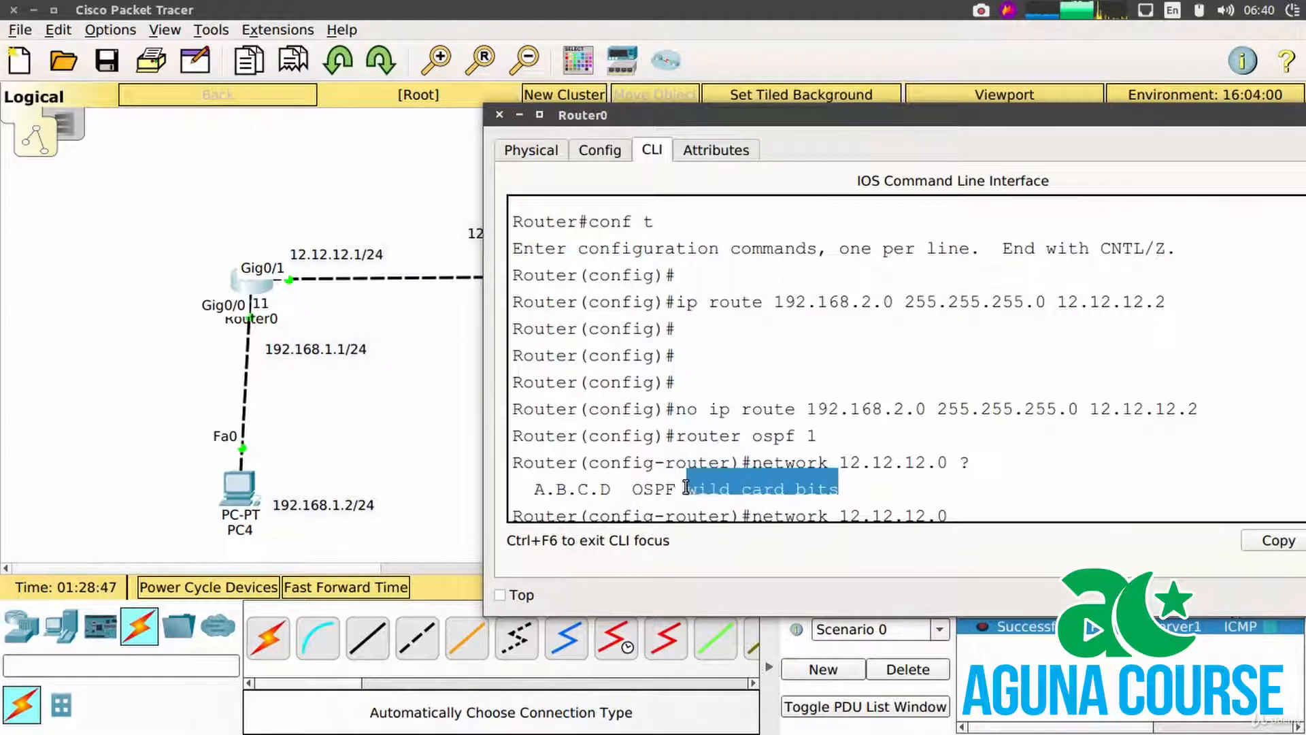
left_click(686, 490)
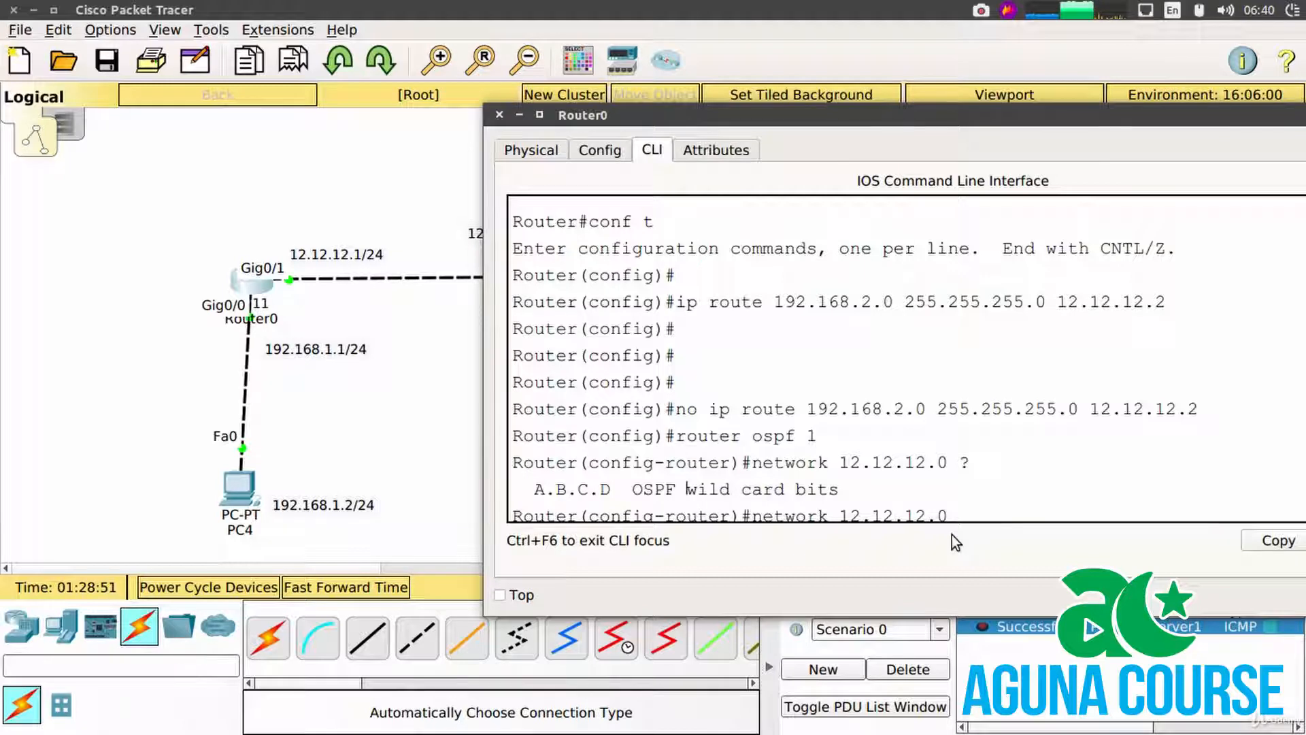
Handwrite the subtraction of 255.255.255.0 from 255.255.255.255 over the router window, with a line and minus sign
key("super")
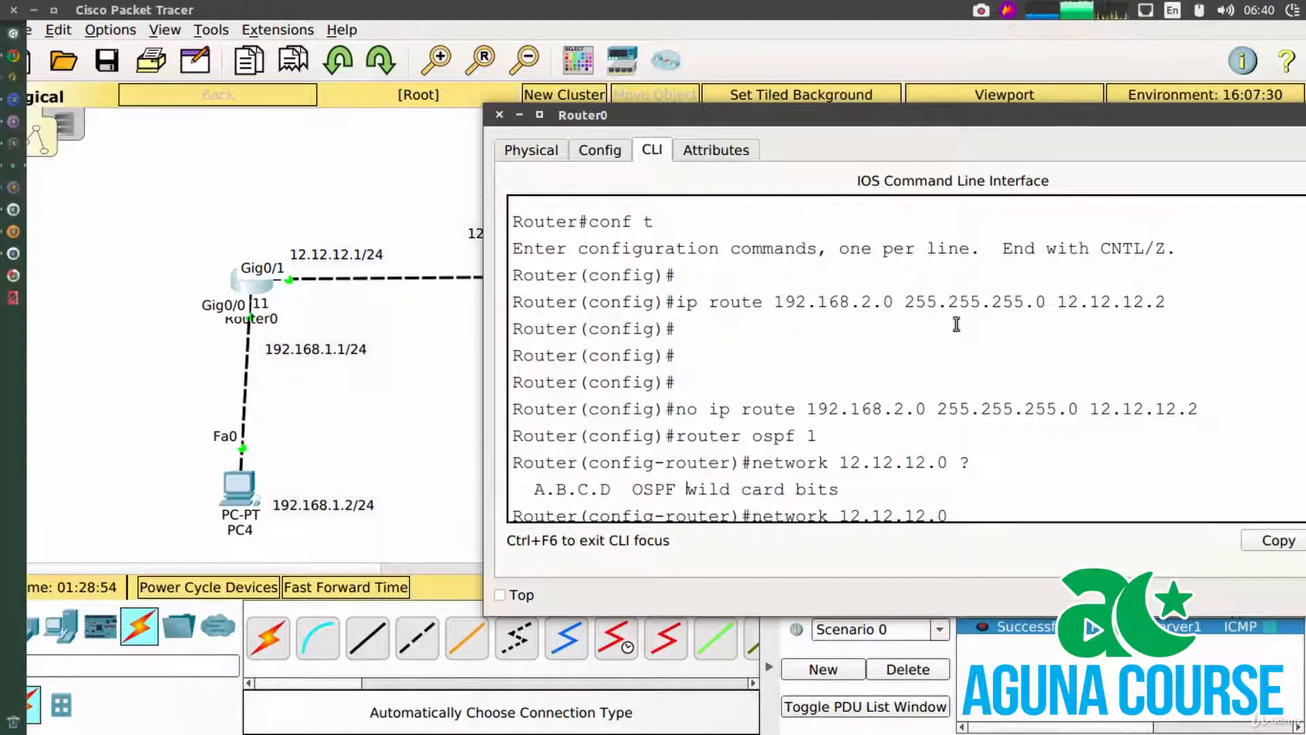
left_click_drag(1019, 314, 1037, 336)
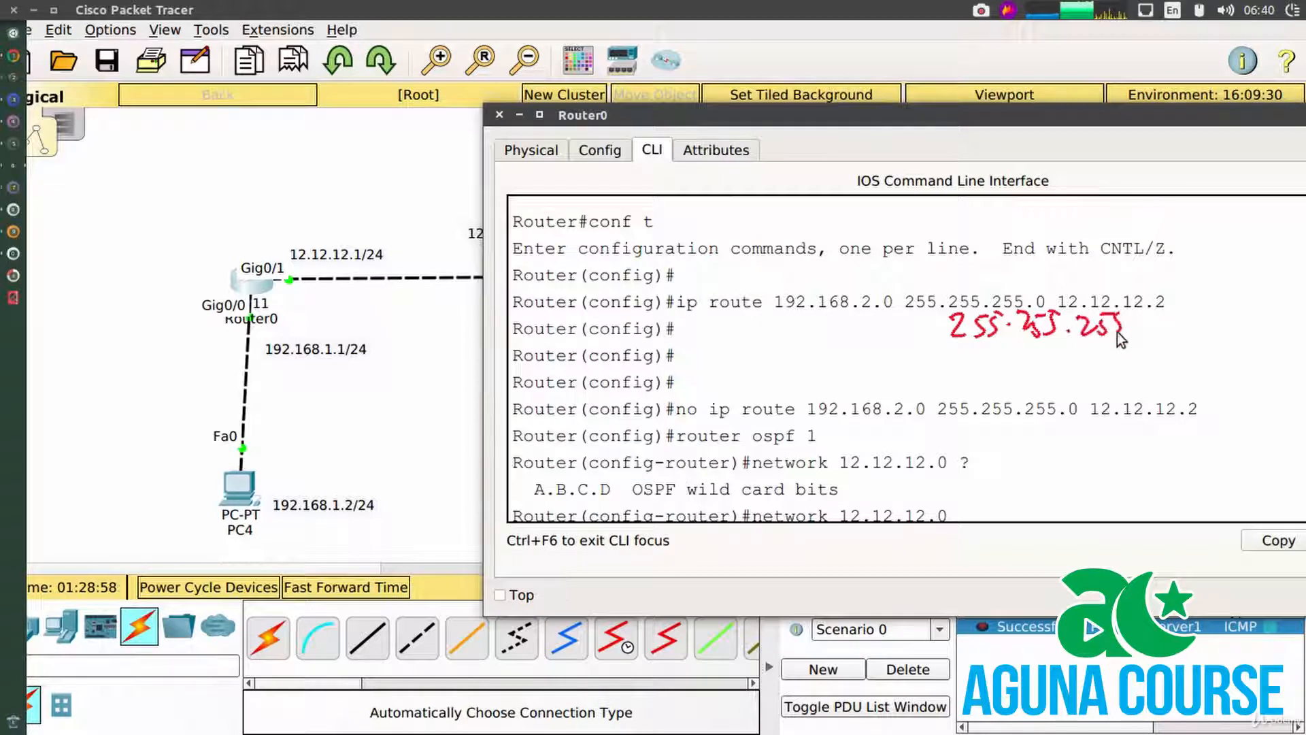
left_click(1140, 328)
left_click_drag(1146, 314, 1152, 334)
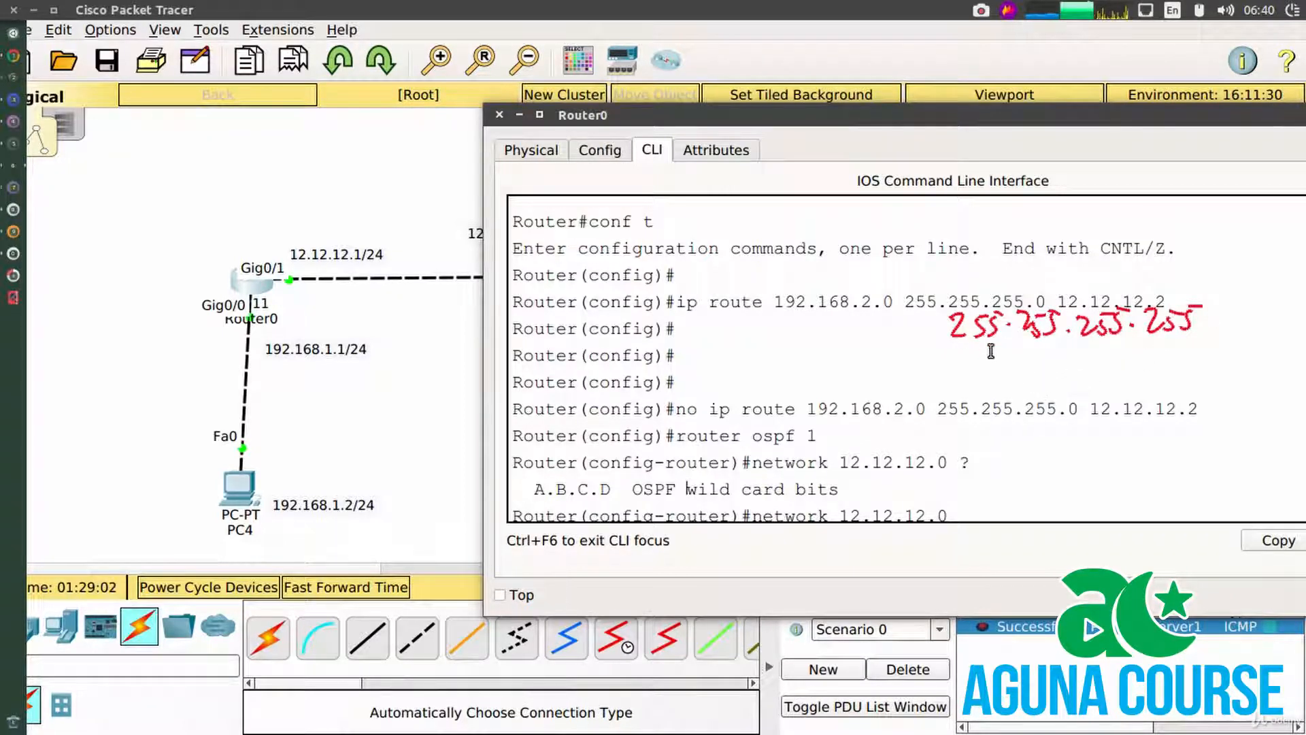
mouse_move(997, 347)
left_mouse_down()
mouse_move(1055, 362)
mouse_move(1135, 349)
mouse_move(1167, 364)
mouse_move(1172, 344)
left_mouse_up()
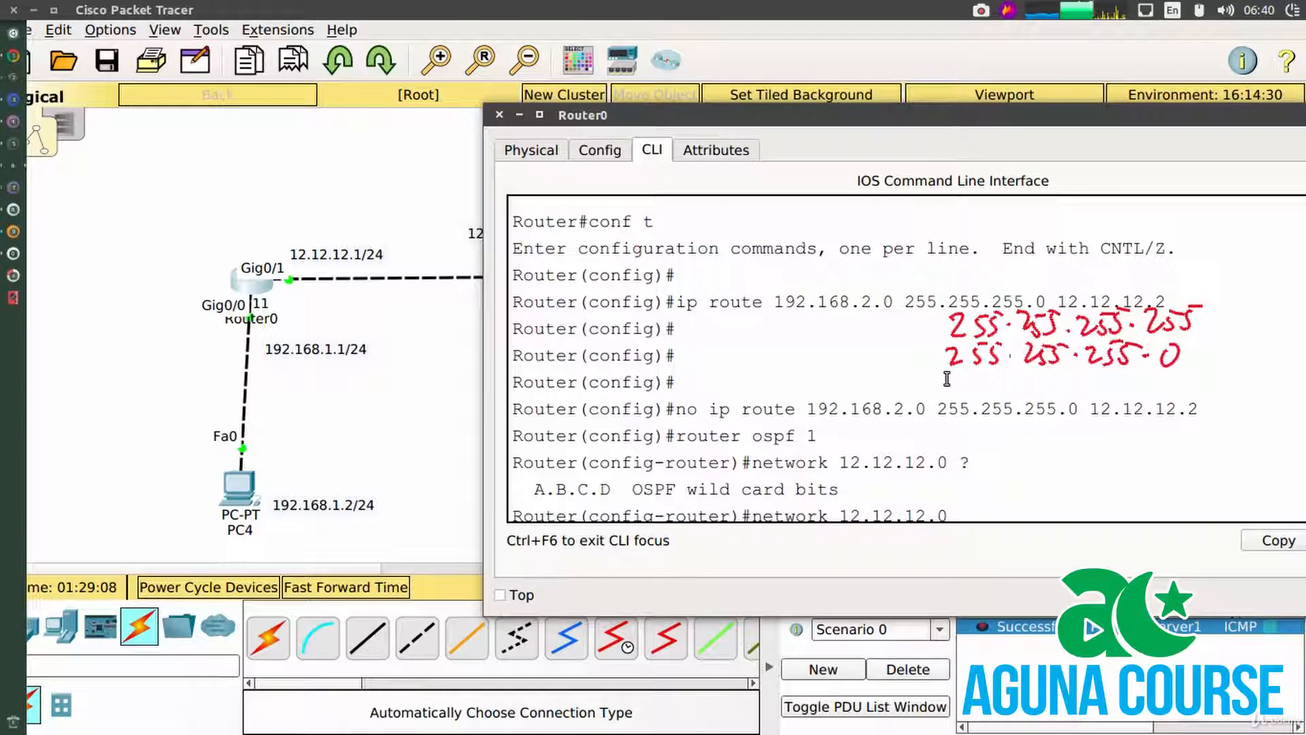
left_click_drag(937, 376, 1196, 383)
left_click_drag(1212, 373, 1224, 373)
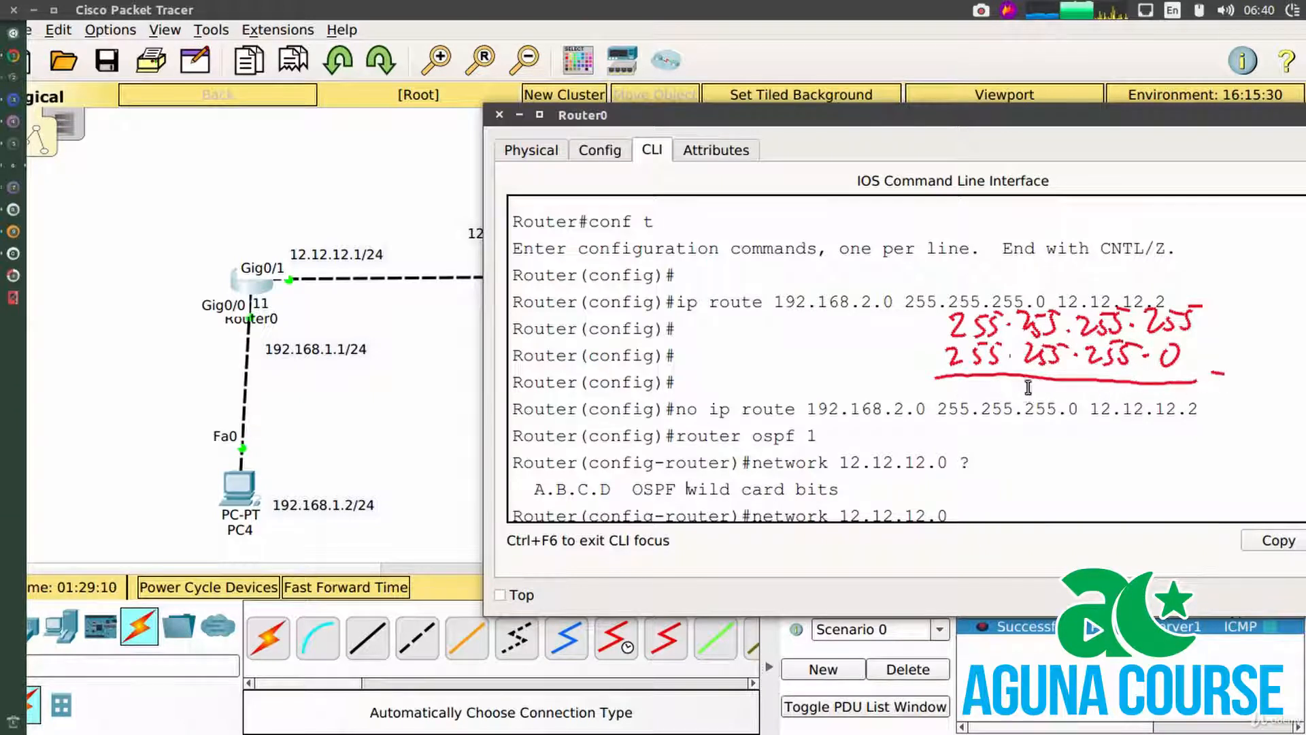
Write the result 0.0.0.255 beneath the subtraction, labelling it WM and the 255.255.255.0 row SM
left_click(997, 389)
mouse_move(968, 388)
left_mouse_down()
mouse_move(1045, 396)
mouse_move(1041, 379)
mouse_move(1103, 381)
mouse_move(1181, 398)
left_mouse_up()
left_click(1073, 390)
left_click(1126, 392)
left_click_drag(1200, 378, 1188, 400)
mouse_move(1218, 379)
left_mouse_down()
mouse_move(1205, 401)
mouse_move(1251, 398)
mouse_move(1266, 383)
left_mouse_up()
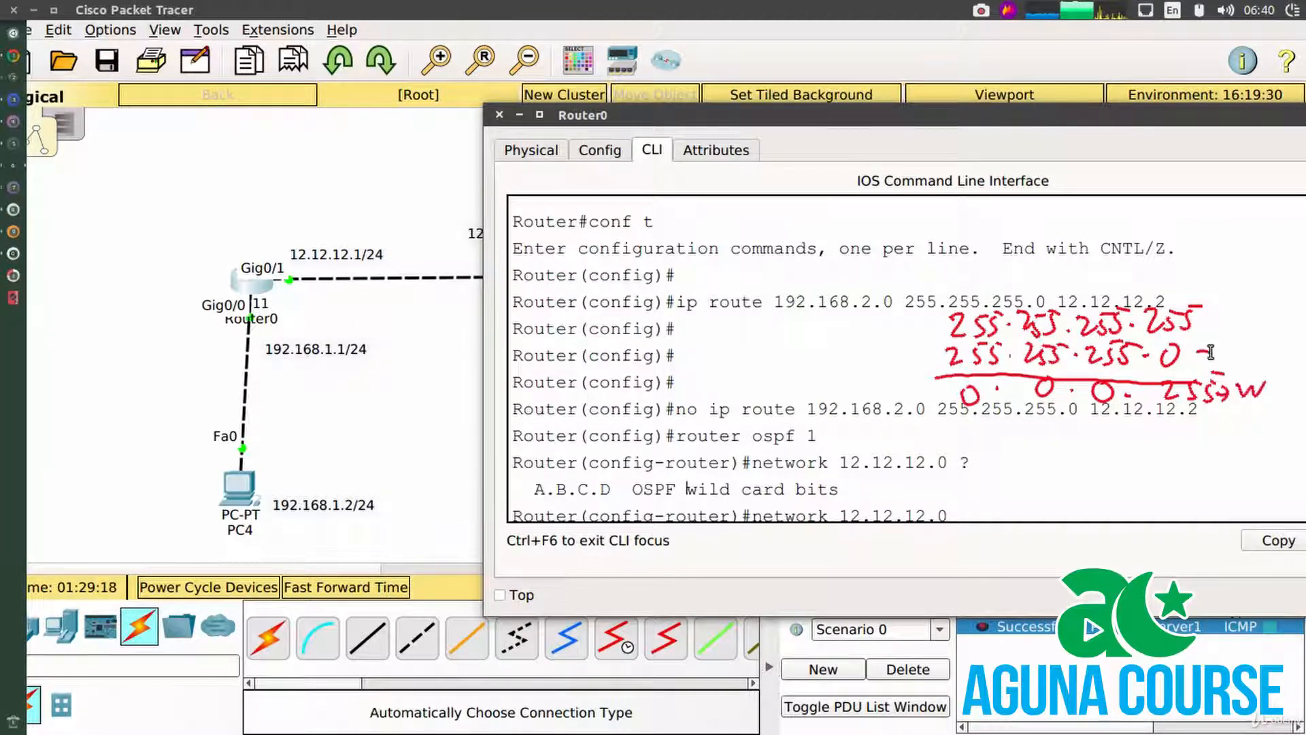
mouse_move(1209, 347)
left_mouse_down()
mouse_move(1267, 355)
mouse_move(1272, 385)
mouse_move(1290, 389)
left_mouse_up()
left_click(1274, 352)
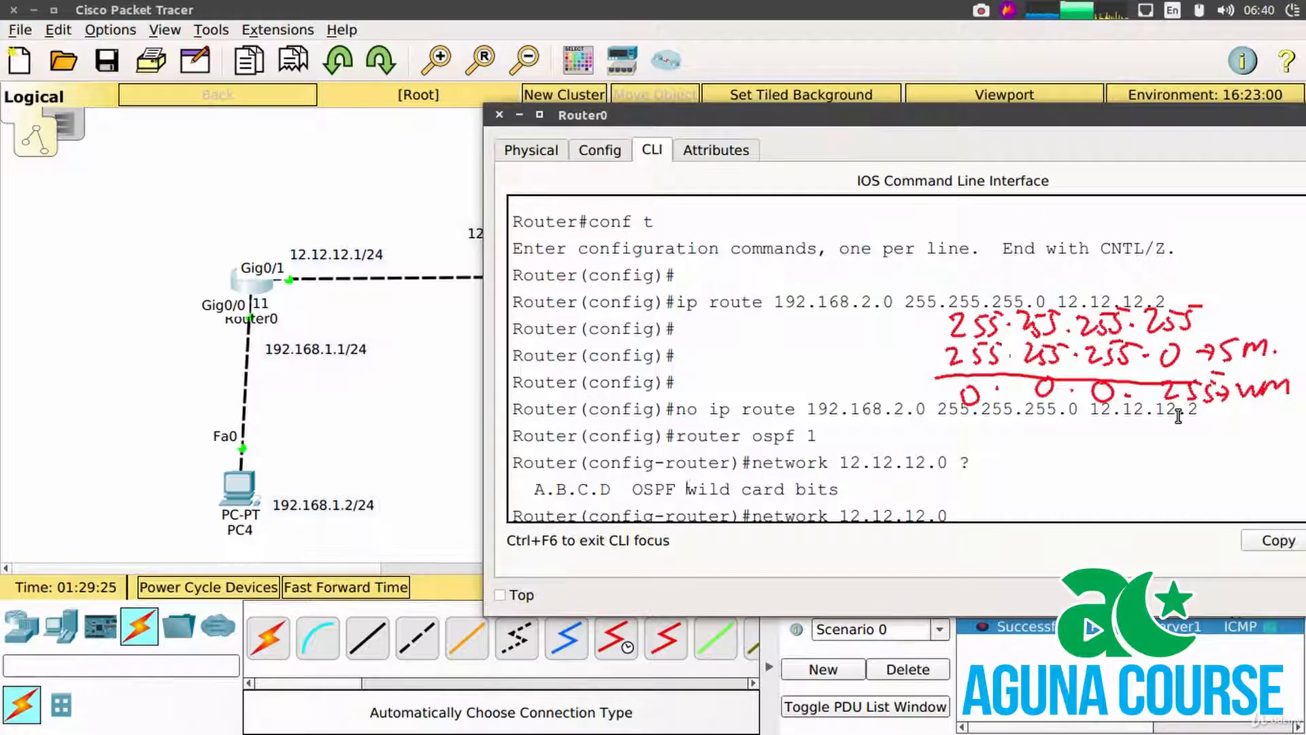
Clear the handwriting and advertise network 12.12.12.0 with wildcard 0.0.0.255 in area 0 on Router0, querying the area parameter with ?
key("super+alt+k")
left_click(1108, 519)
scroll(1114, 514, "up", 1)
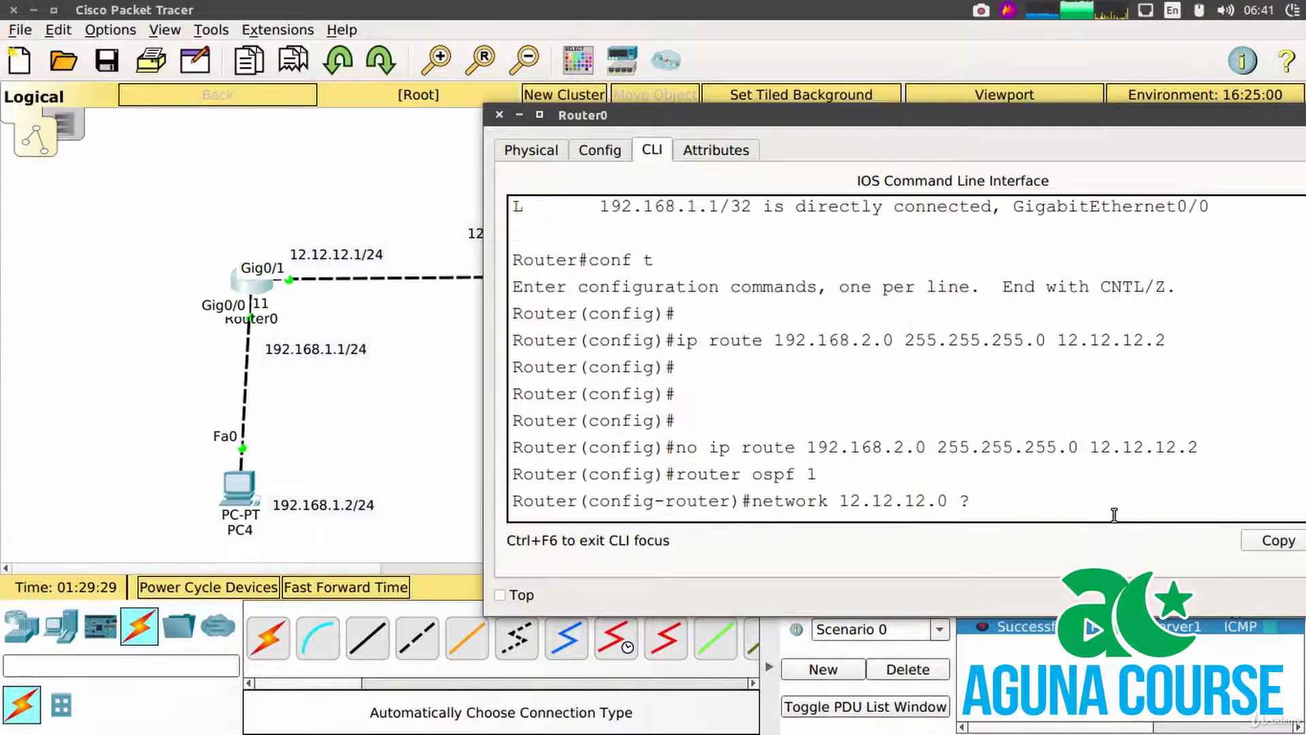
scroll(1115, 515, "down", 2)
type("0")
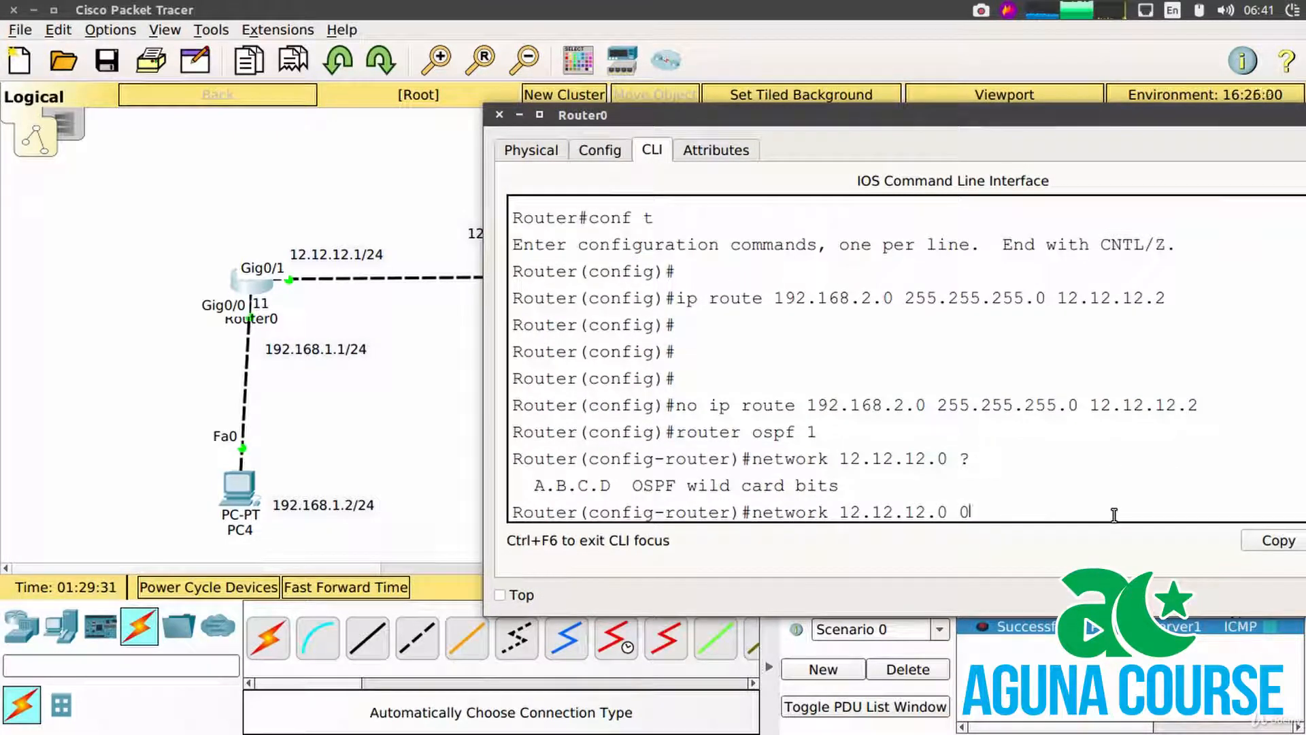
type(".0.0.255 ?area 0")
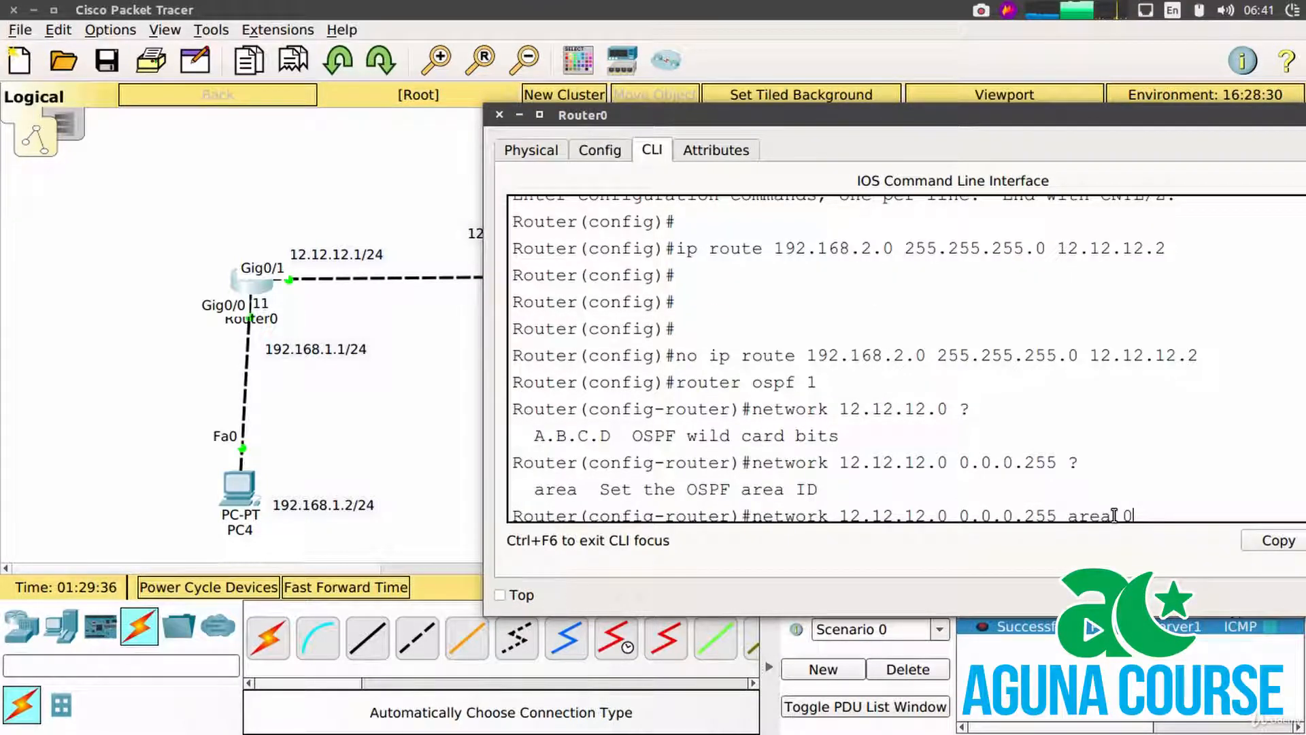
key("Return")
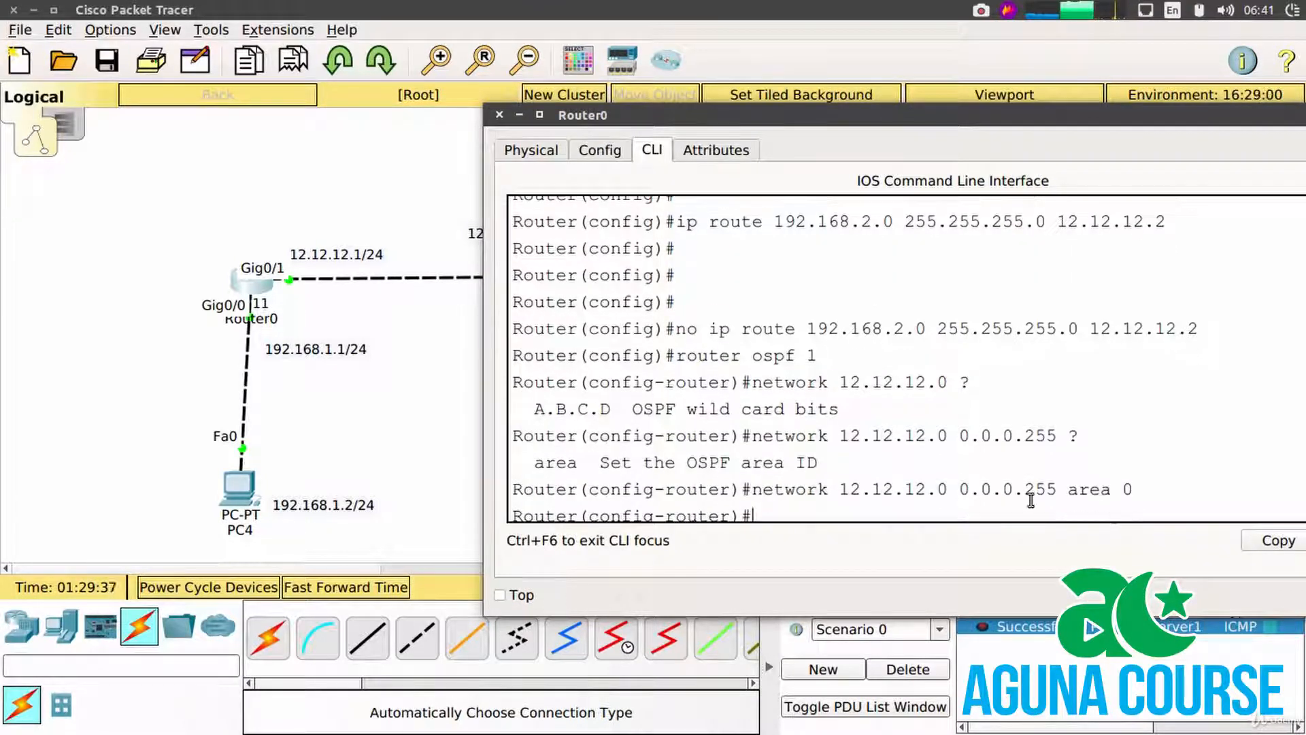
Switch to Router1's command line and begin entering a router command
left_click(438, 479)
left_click(584, 280)
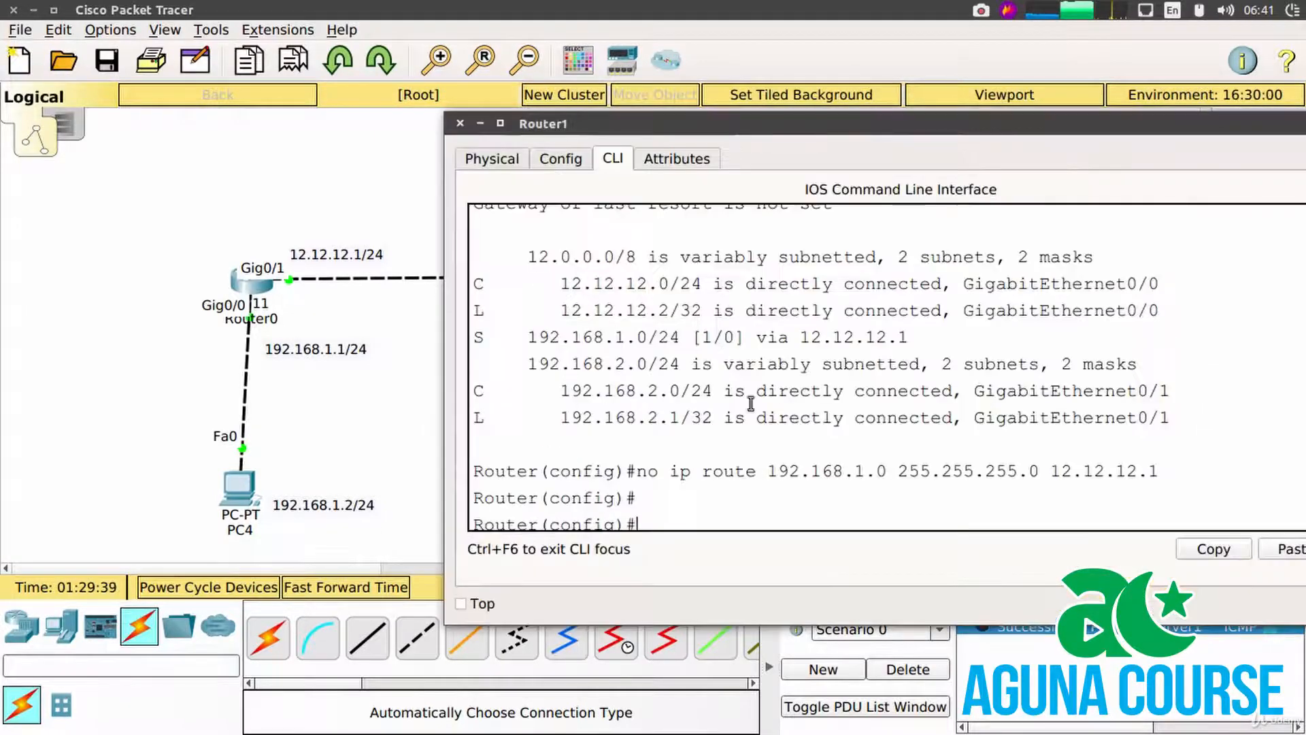
type("router")
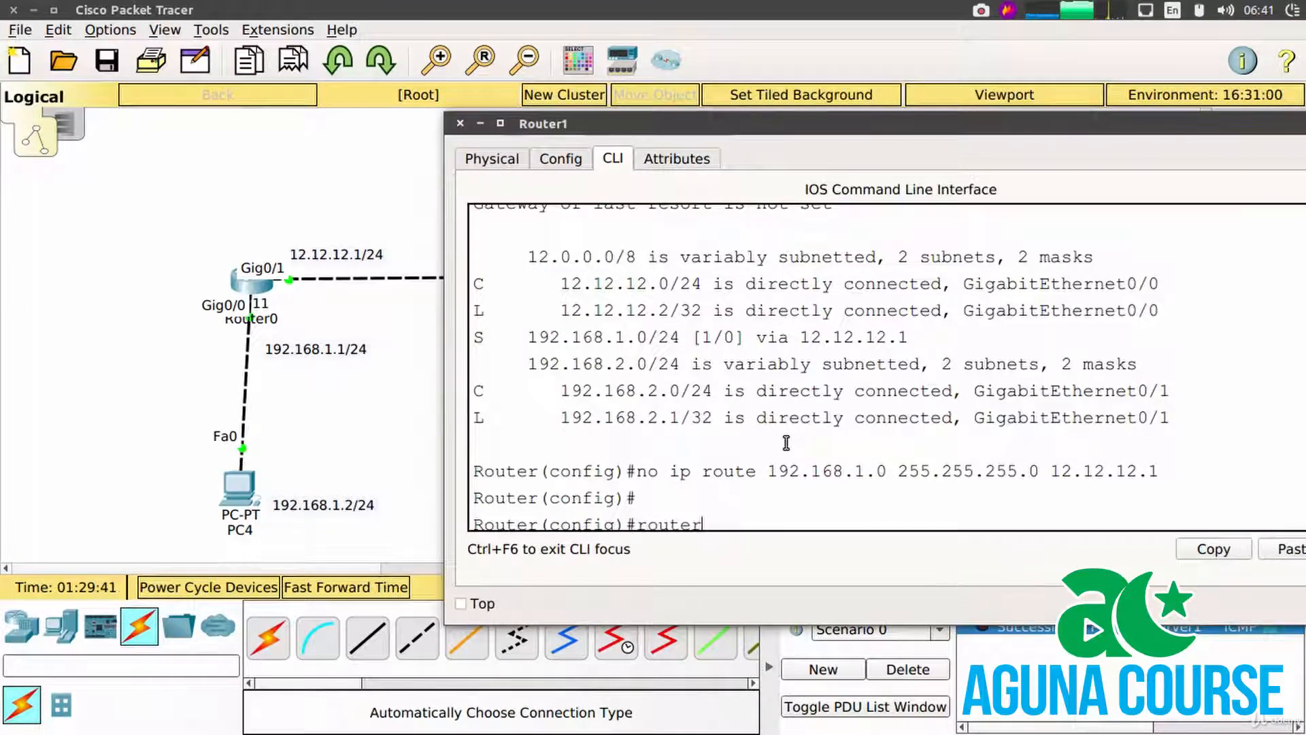
Return to Router0, review its directly connected networks, and advertise network 192.168.1.0 with wildcard 0.0.0.255 in OSPF area 0
left_click(243, 287)
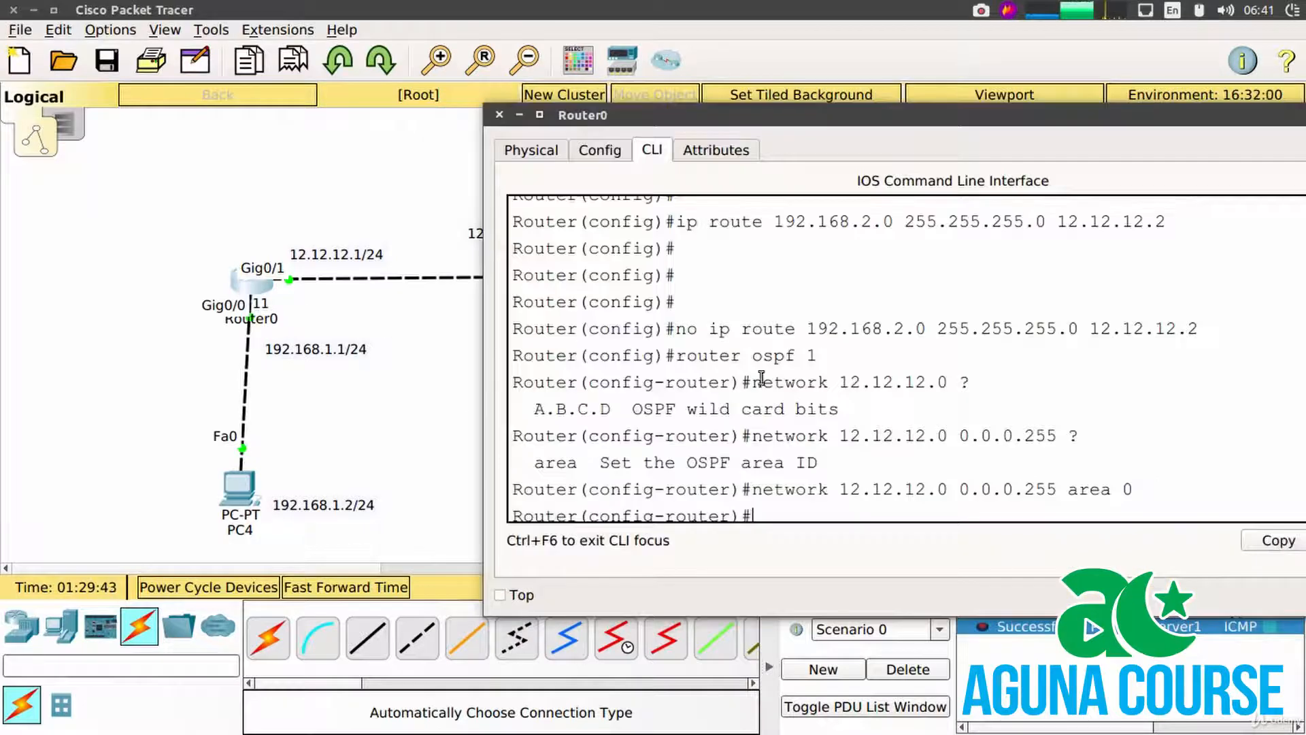
left_click_drag(840, 490, 1044, 480)
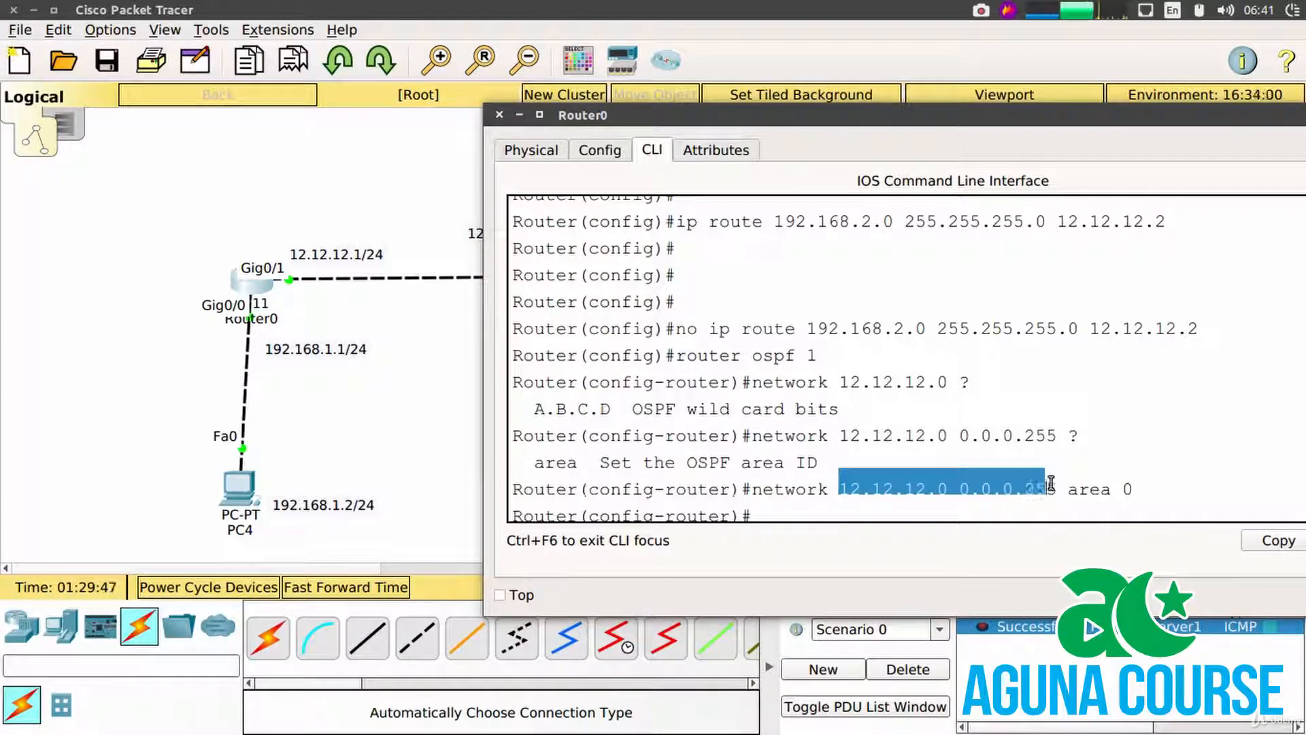
scroll(1070, 486, "up", 1)
scroll(1068, 487, "up", 4)
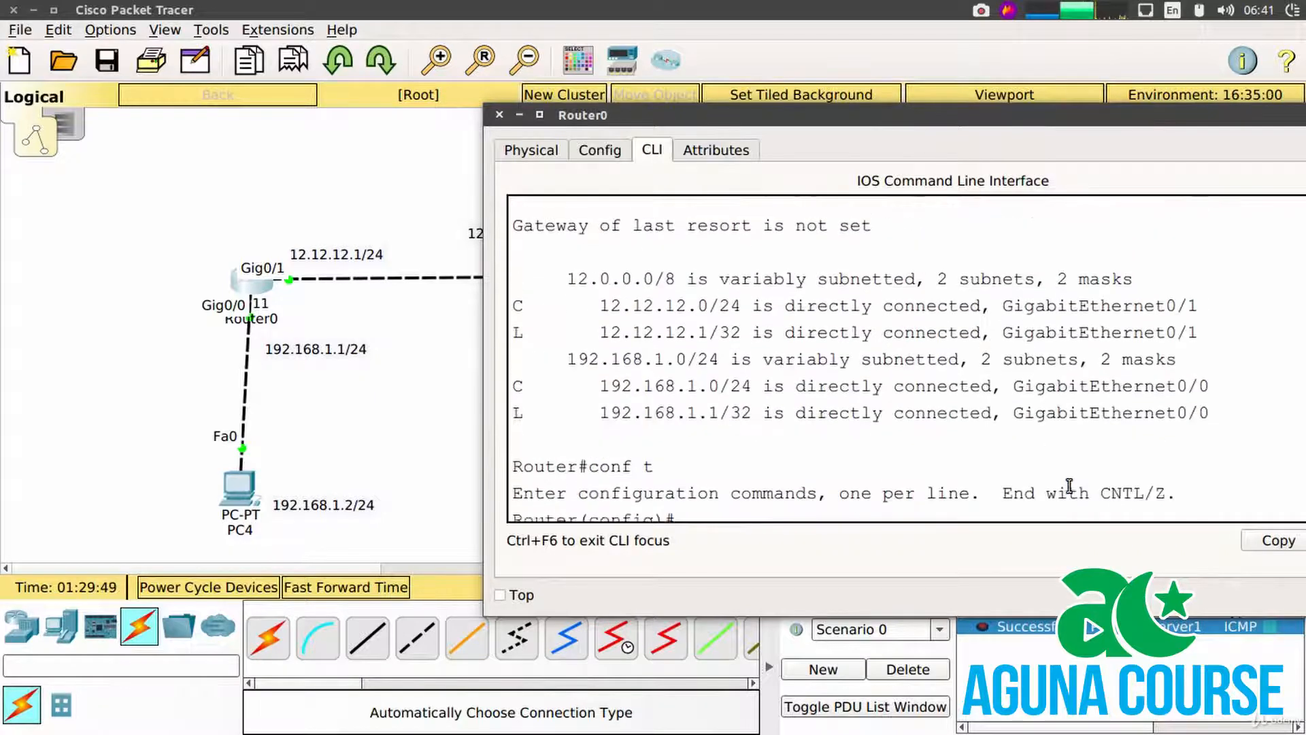
left_click_drag(526, 418, 760, 419)
scroll(760, 421, "down", 2)
type("network 192")
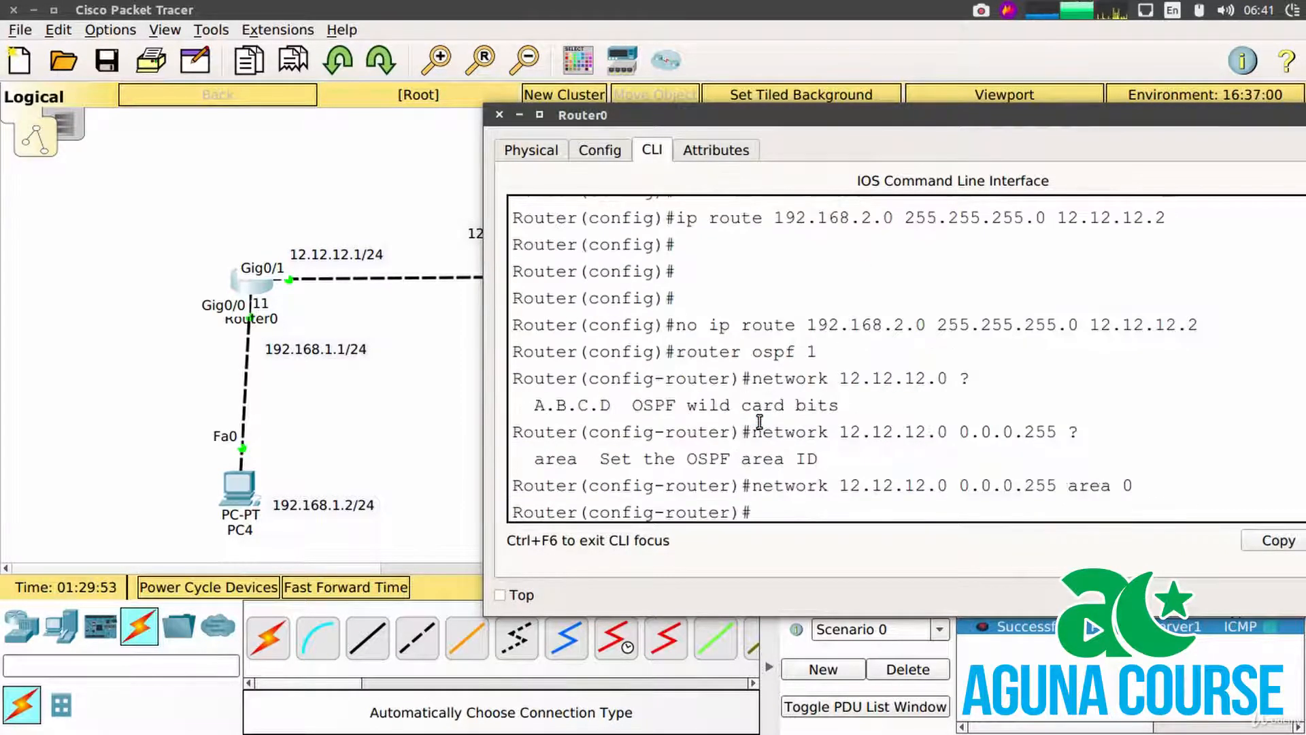
type(".168")
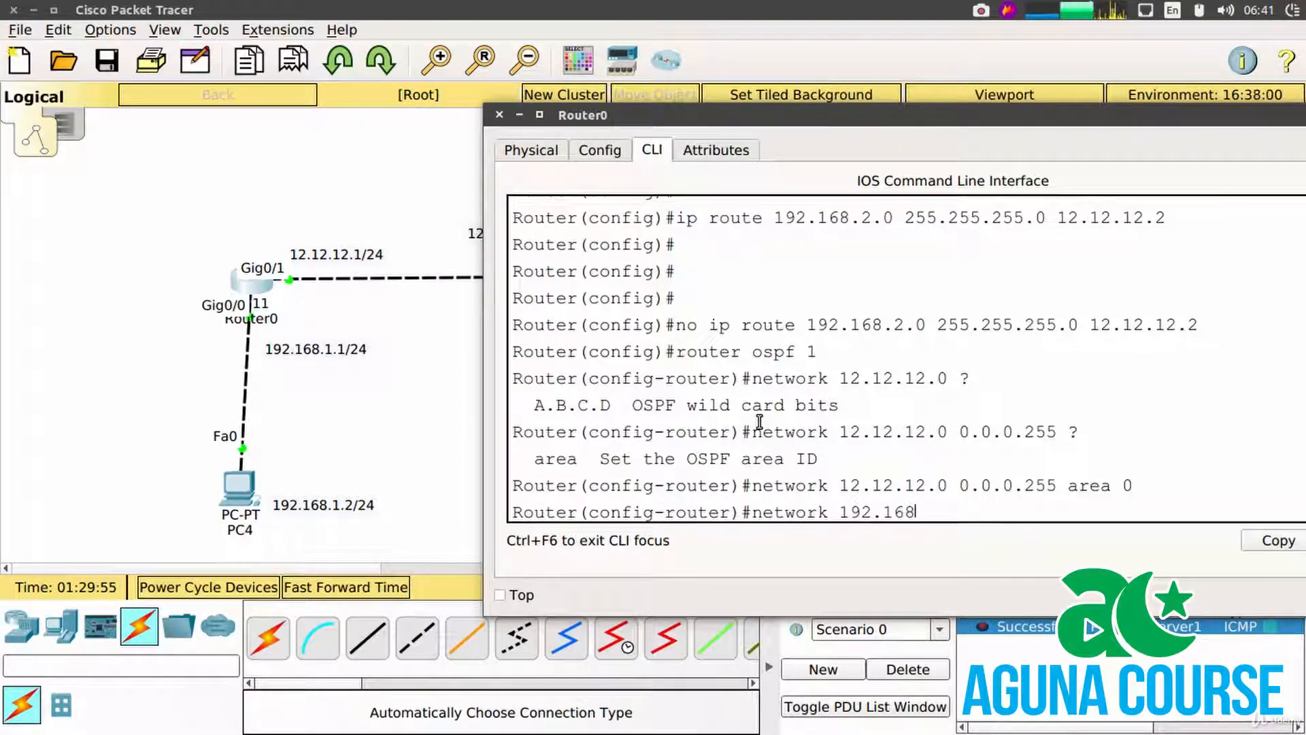
type(".1.0 0.0.0")
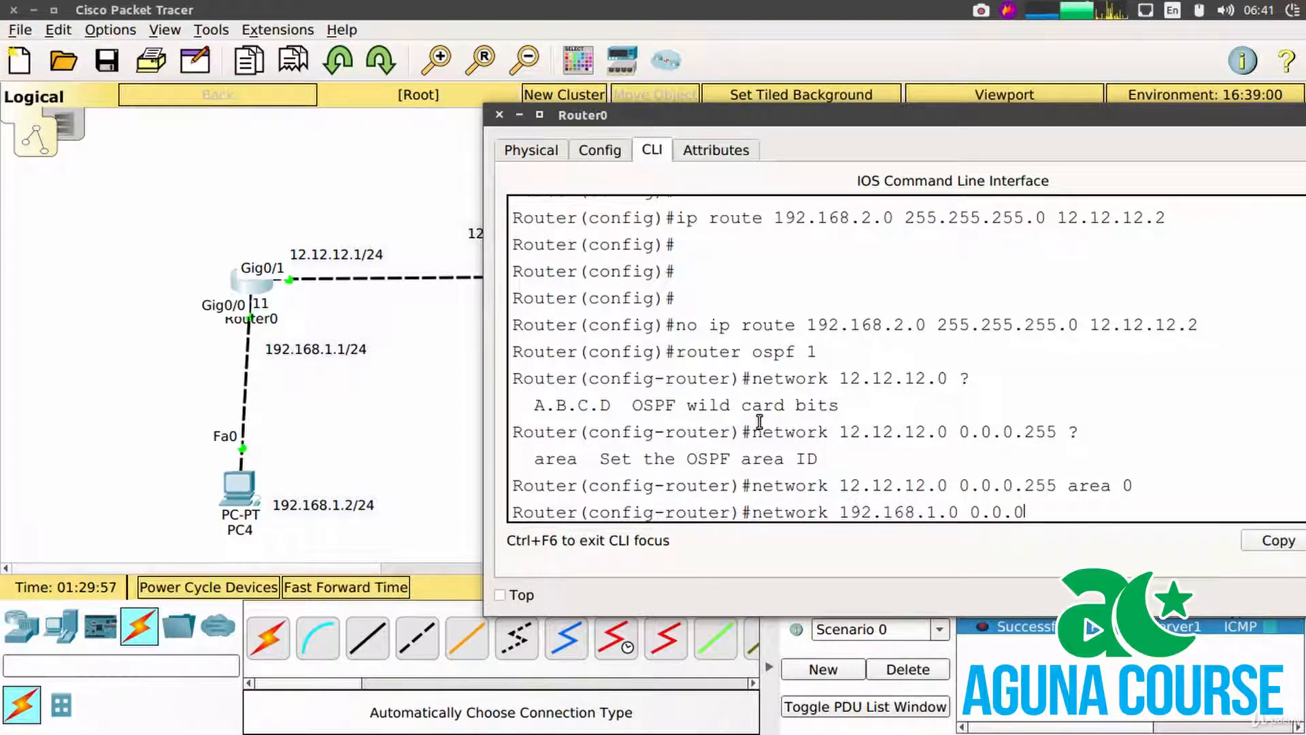
type(".255 are")
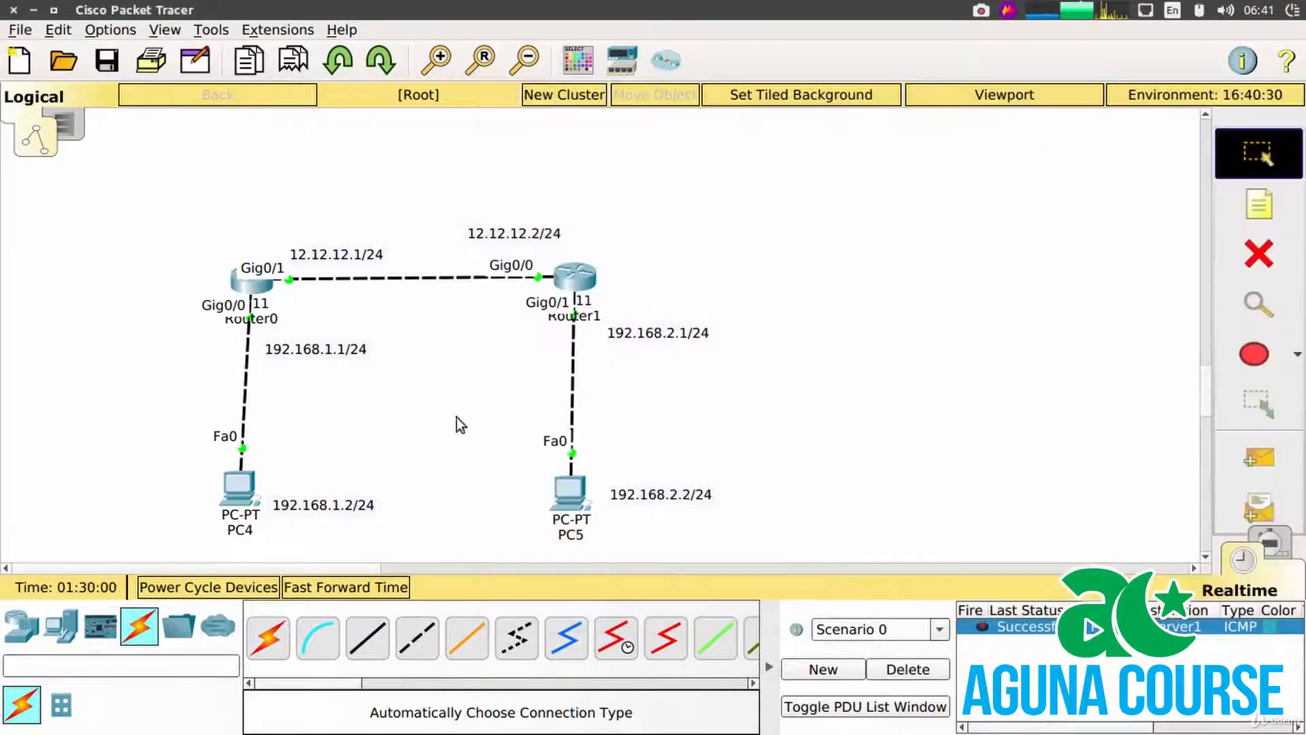
Start OSPF routing on Router1 with process ID 2
left_click(599, 278)
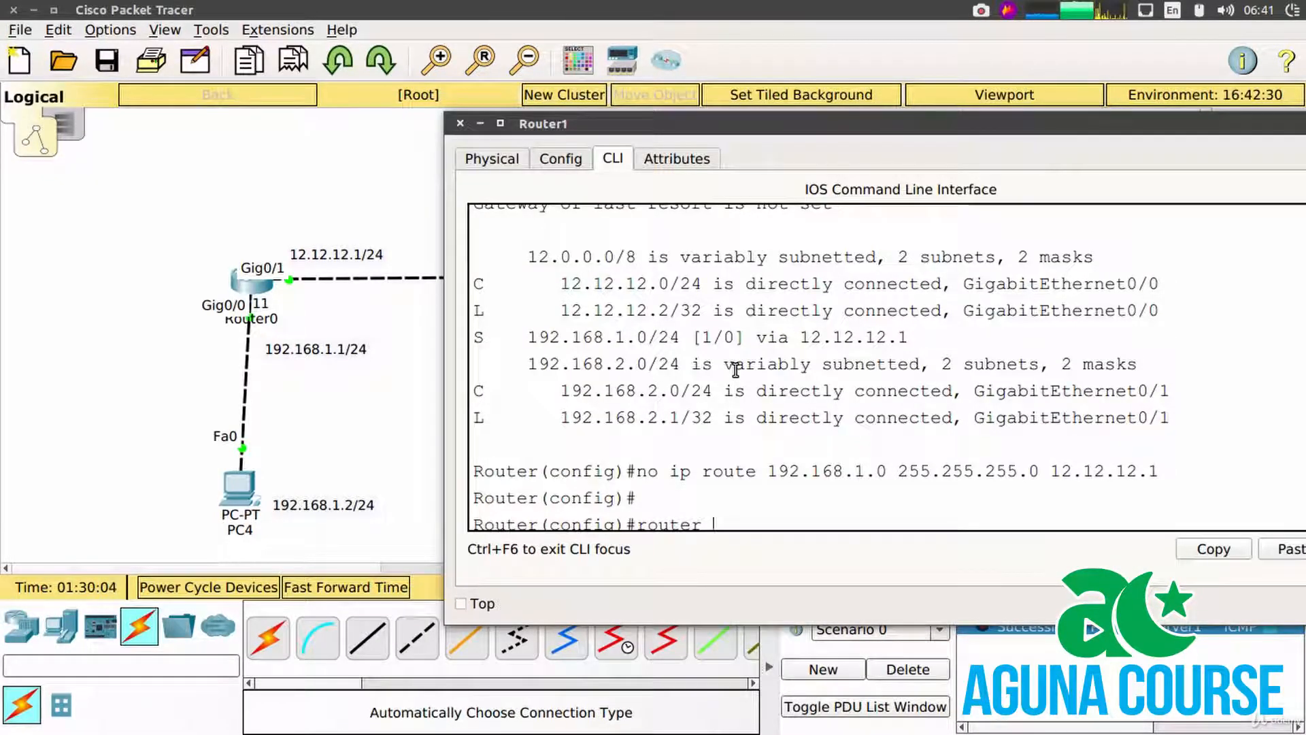
type("ospf 1")
key("BackSpace")
type("2")
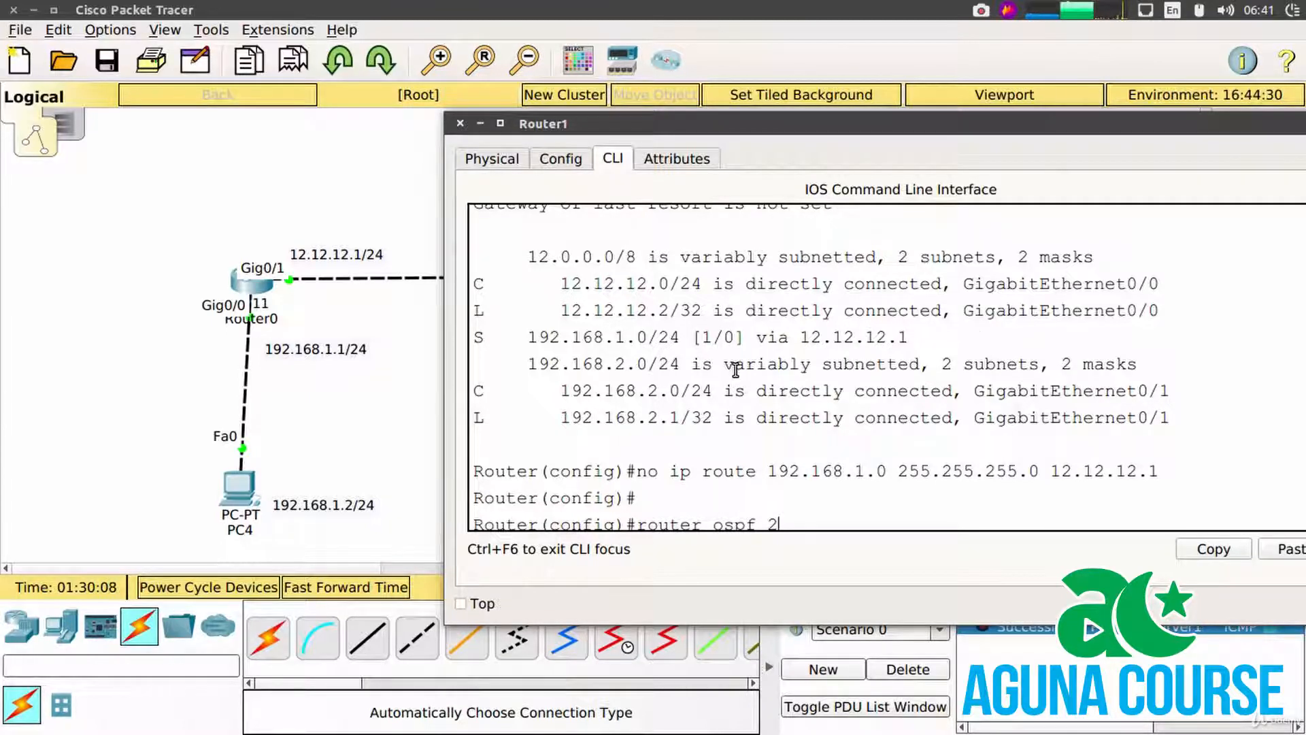
key("Return")
Identify Router1's directly connected networks and advertise 12.12.12.0 with wildcard 0.0.0.255 in area 0
type("network")
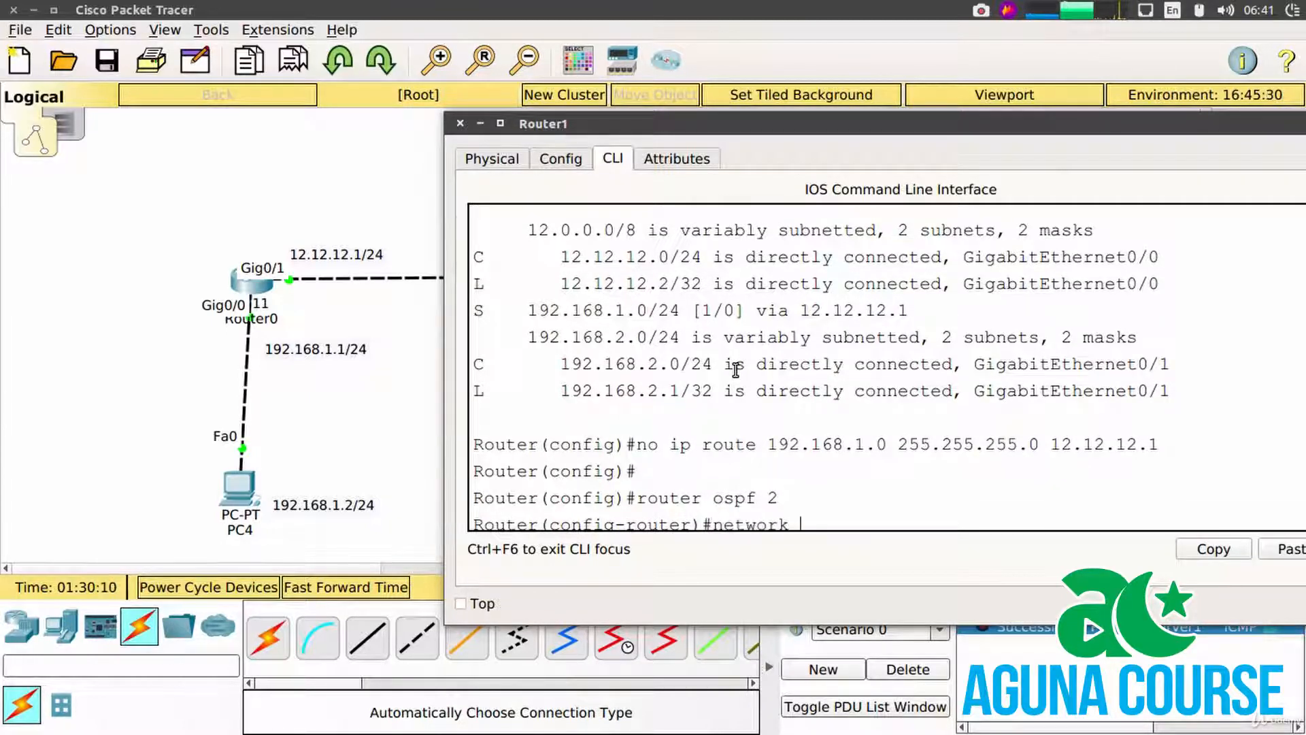
left_click_drag(474, 257, 670, 257)
left_click_drag(474, 364, 689, 362)
type("k 12.12.")
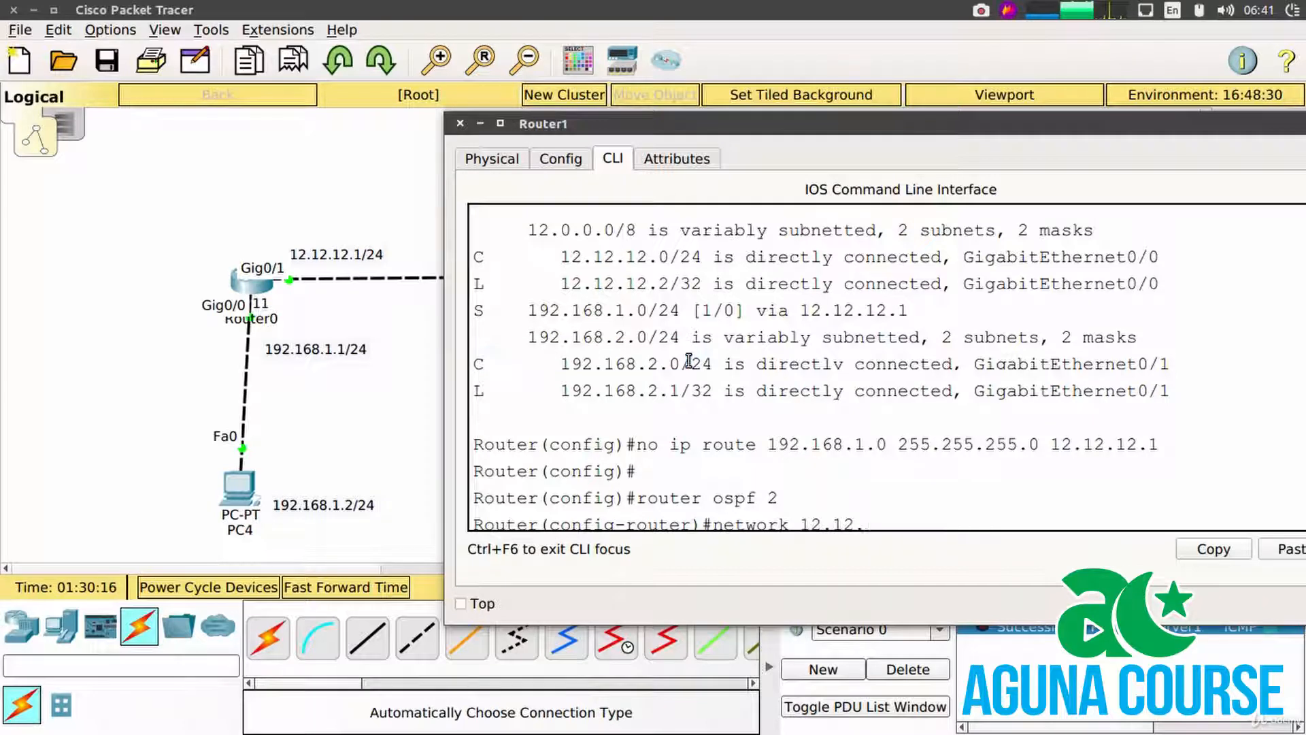
type("12.0 0.0.0.255 area 0")
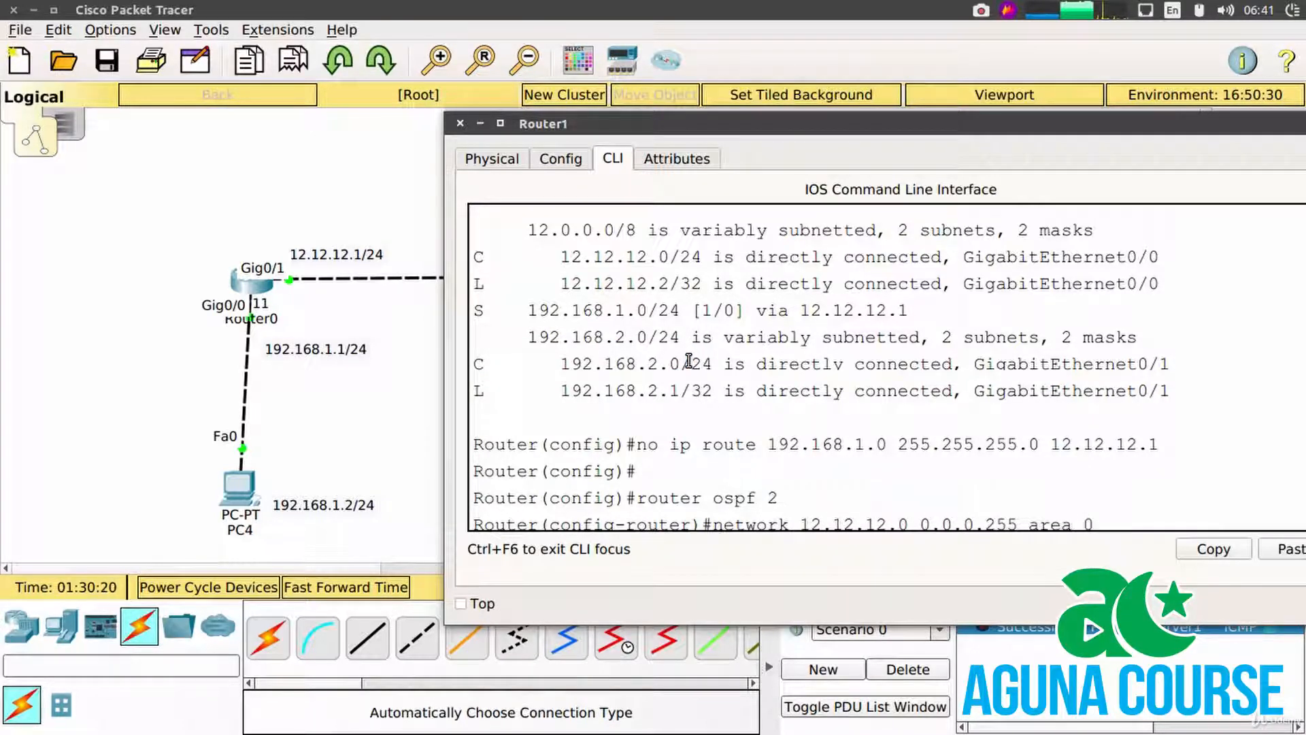
key("Return")
Advertise network 192.168.2.0 with wildcard 0.0.0.255 in area 0 on Router1
type("network 192.16")
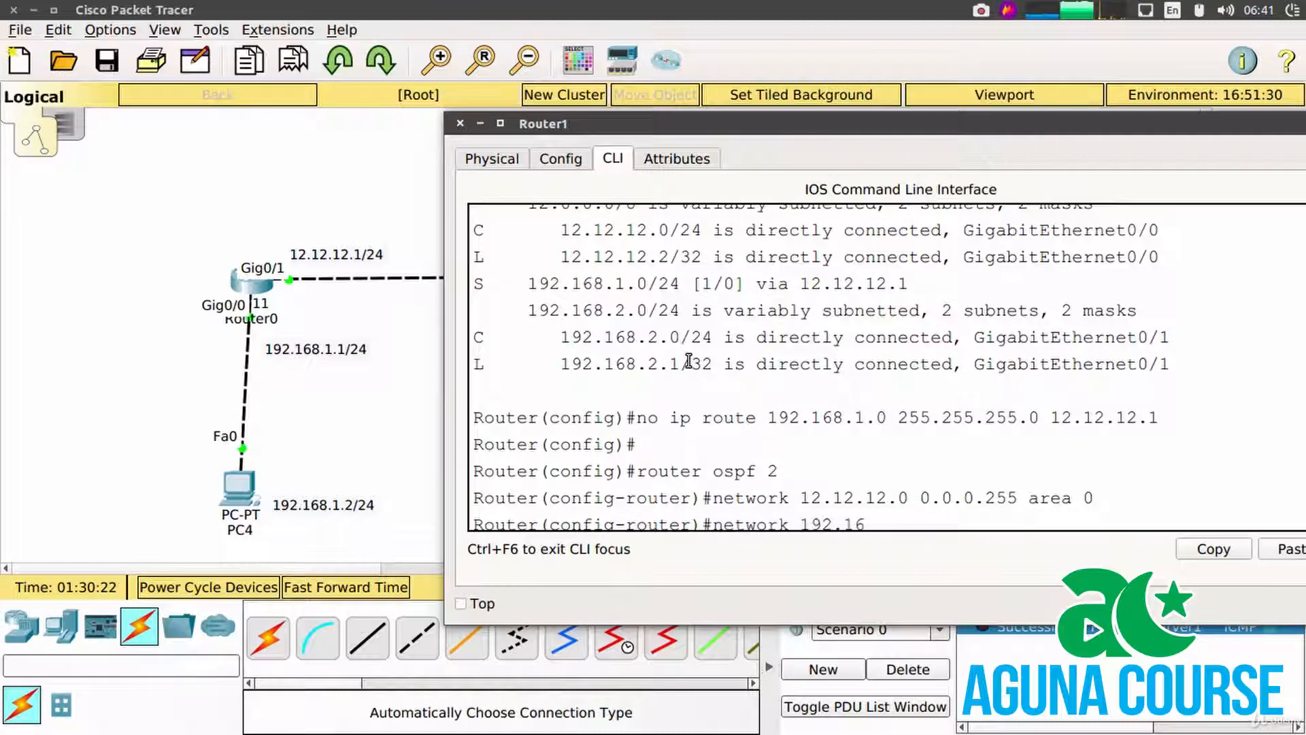
type("8.2.0 0.0.0.")
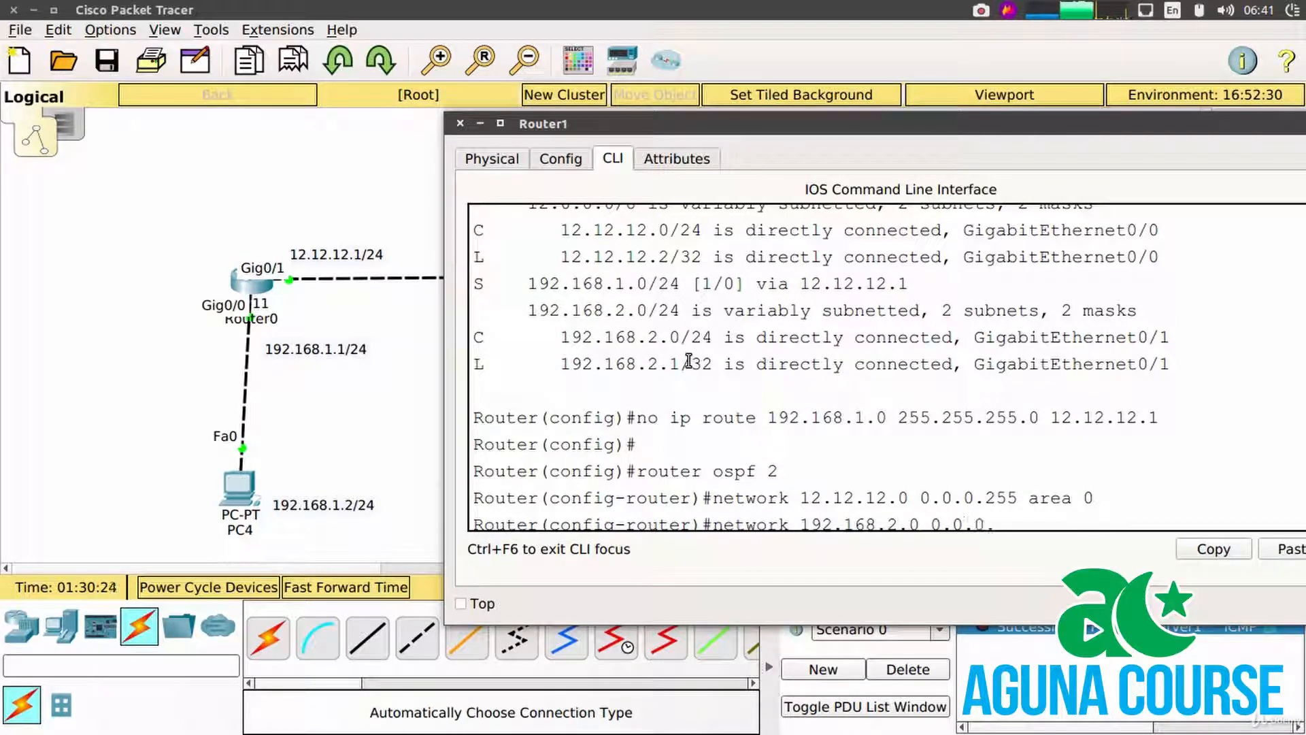
type("255 area 0")
key("Return")
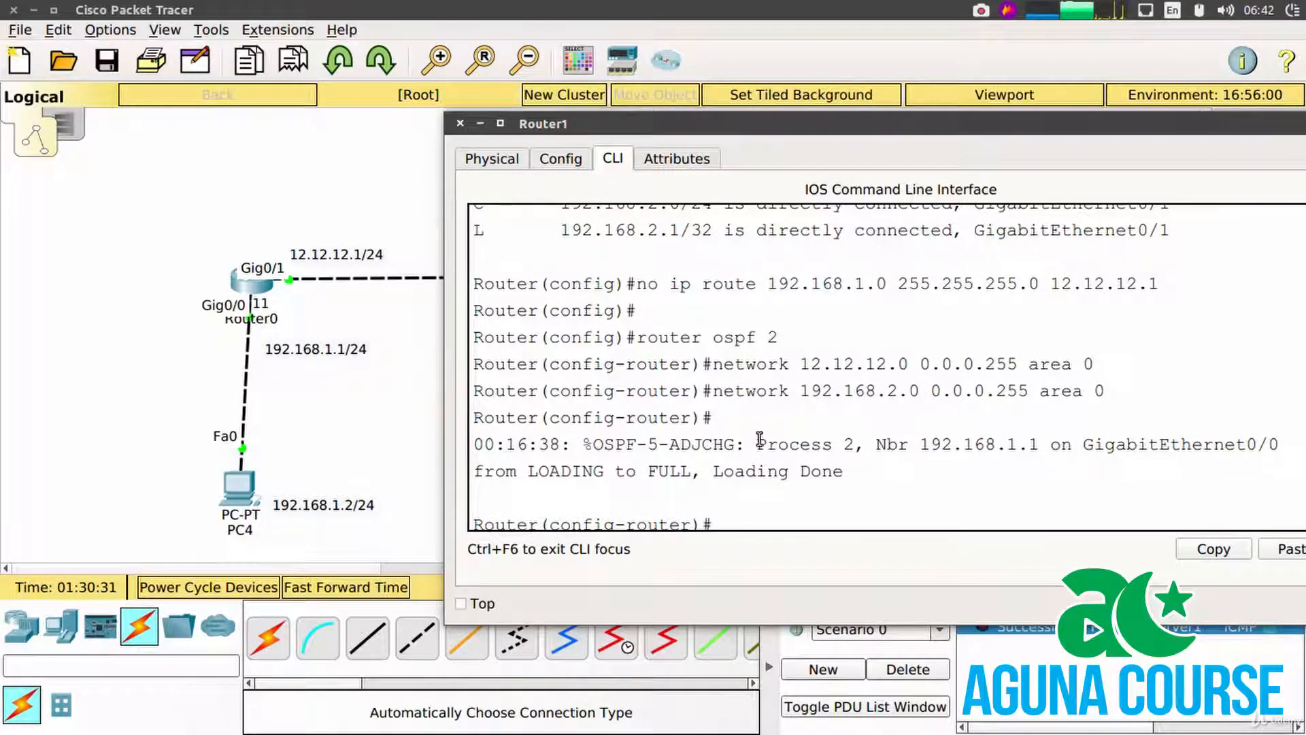
Examine Router1's OSPF adjacency message, highlighting the process, the interface and the adjacency state
left_click_drag(756, 443, 829, 450)
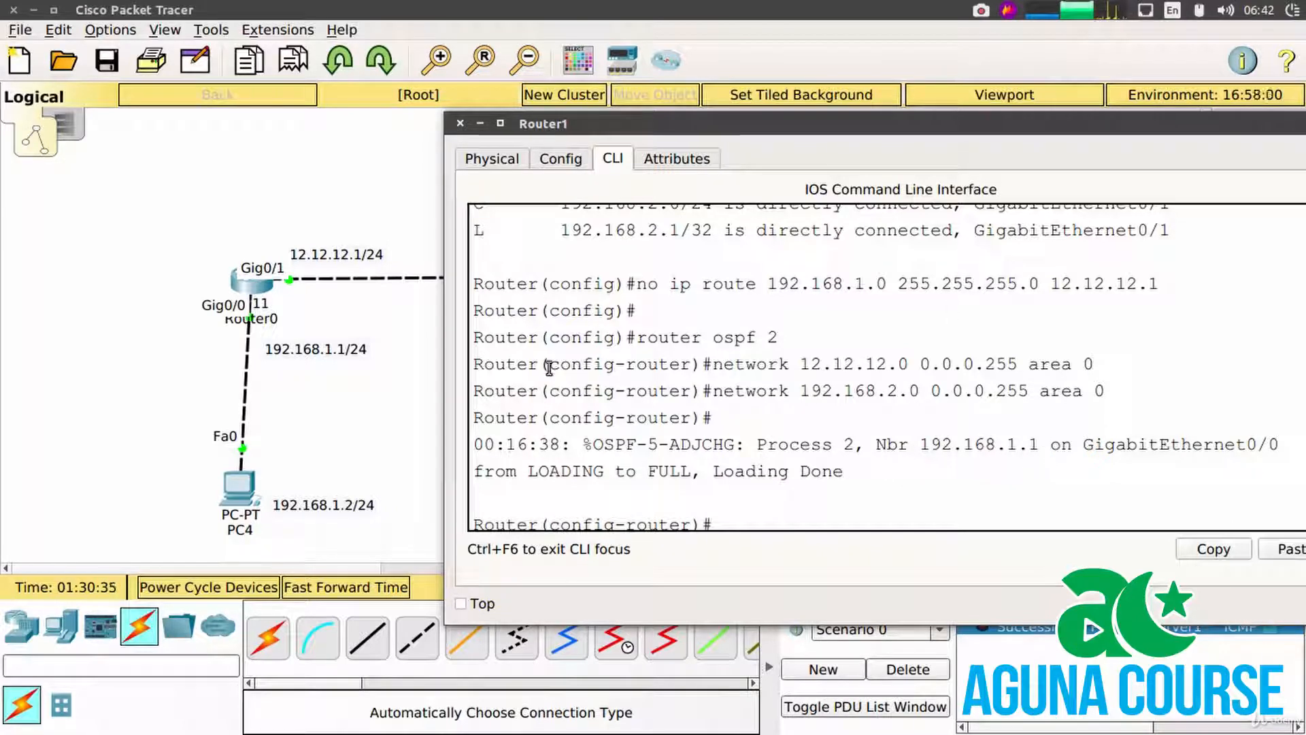
left_click_drag(1059, 449, 1278, 446)
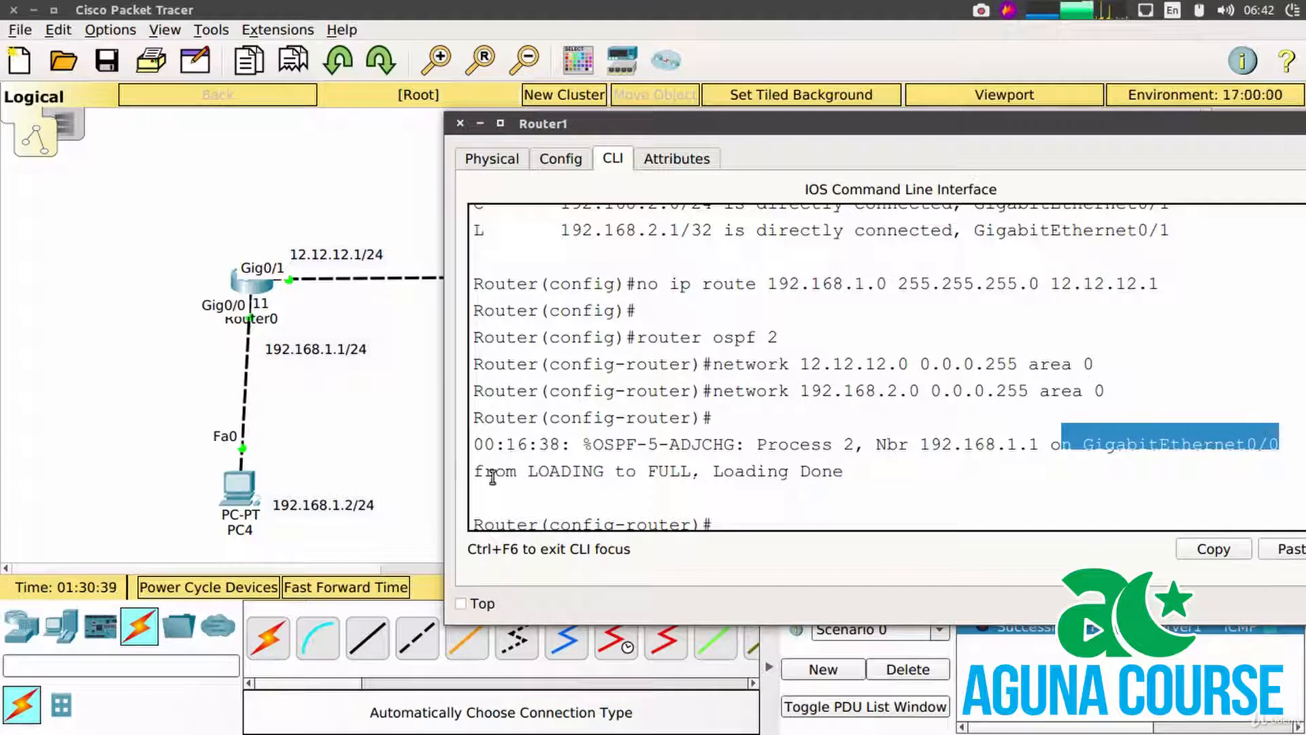
double_click(662, 475)
left_click(597, 490)
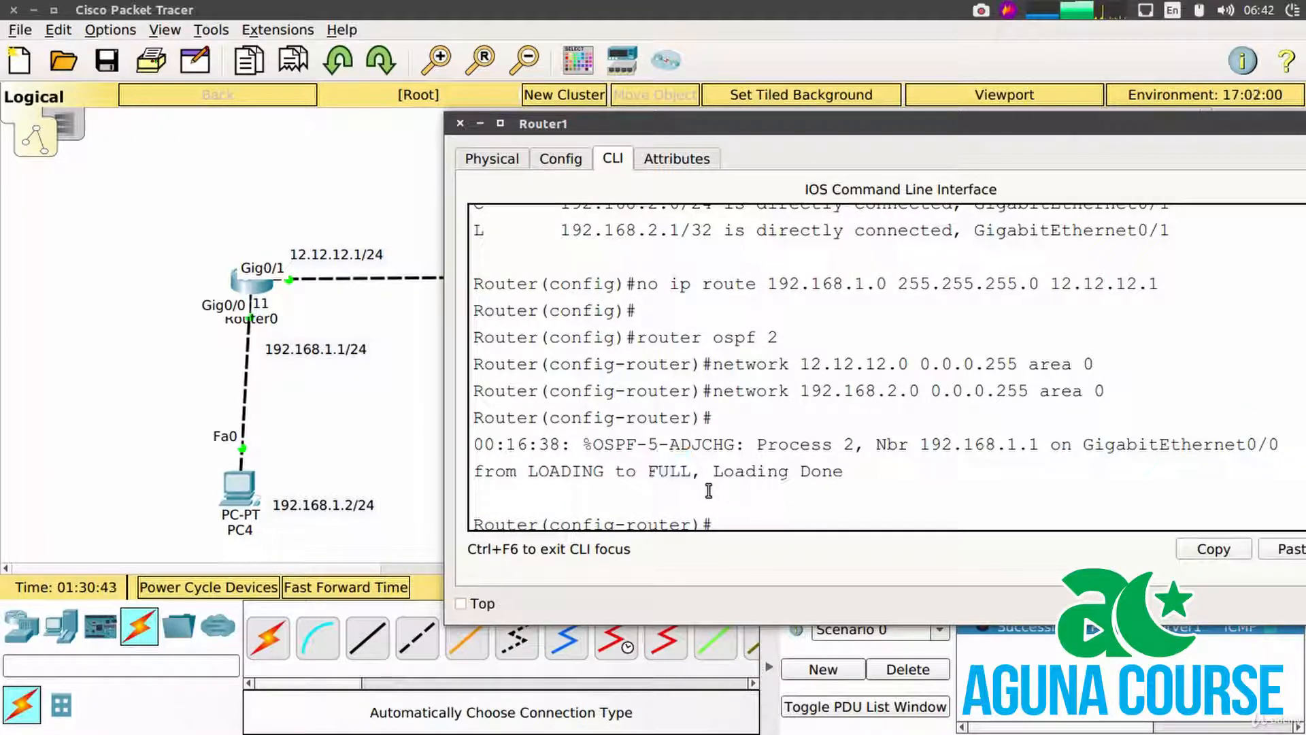
double_click(677, 472)
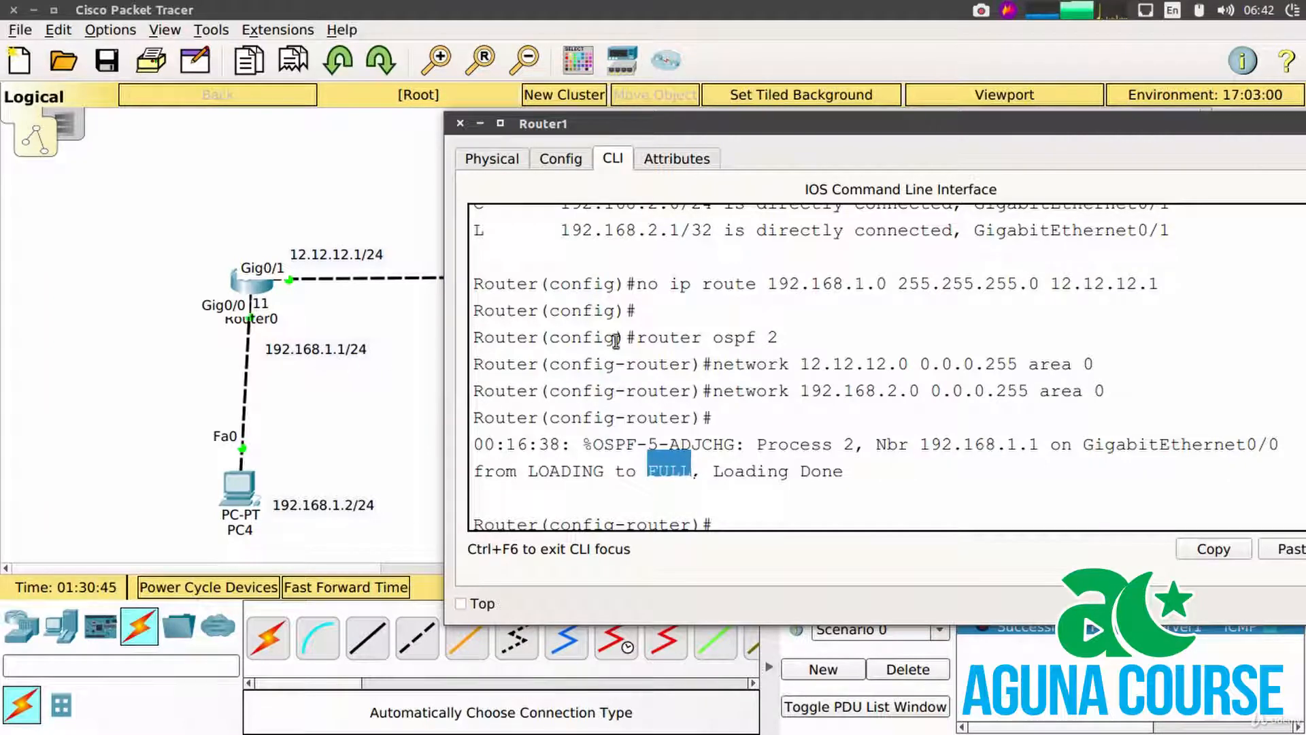
Move Router1's window aside to uncover the topology, list its OSPF neighbors with do show ip ospf neighbor, and highlight the neighbor ID
left_click_drag(581, 133, 741, 139)
left_click(832, 256)
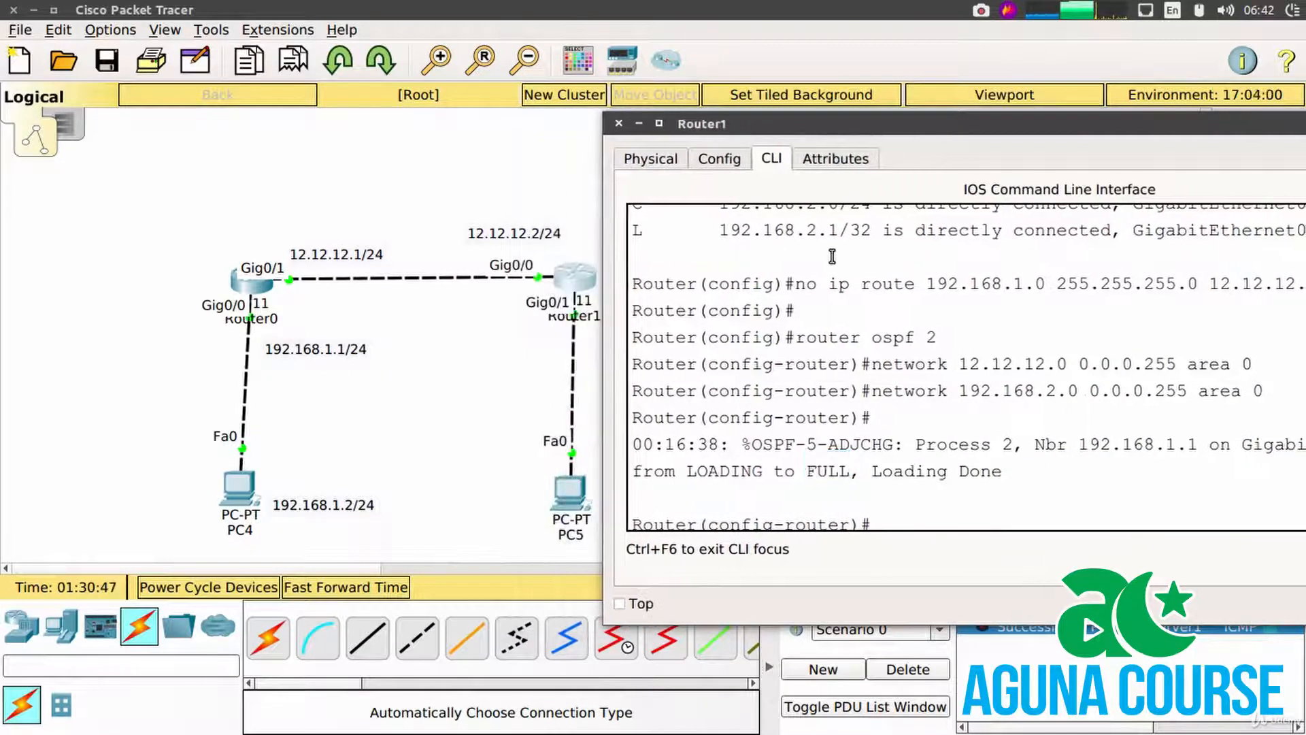
type("do show ")
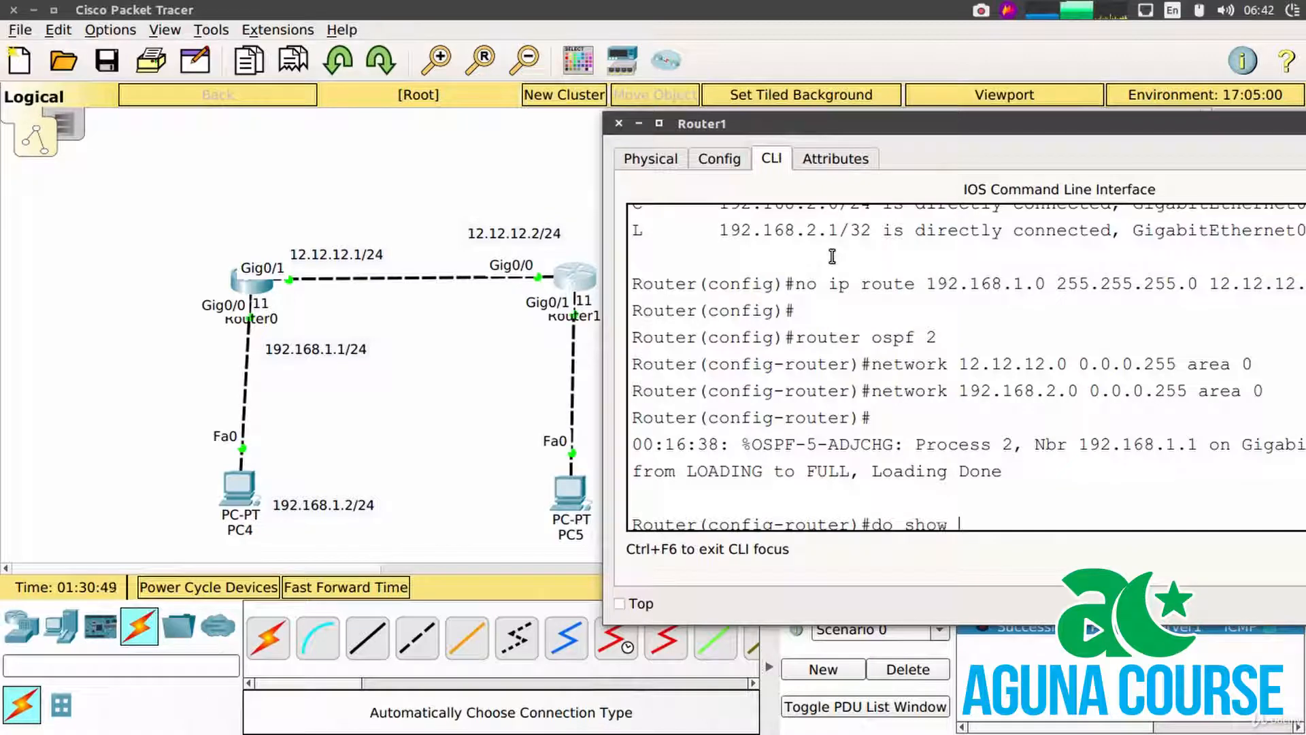
type("ip ospf neighbor")
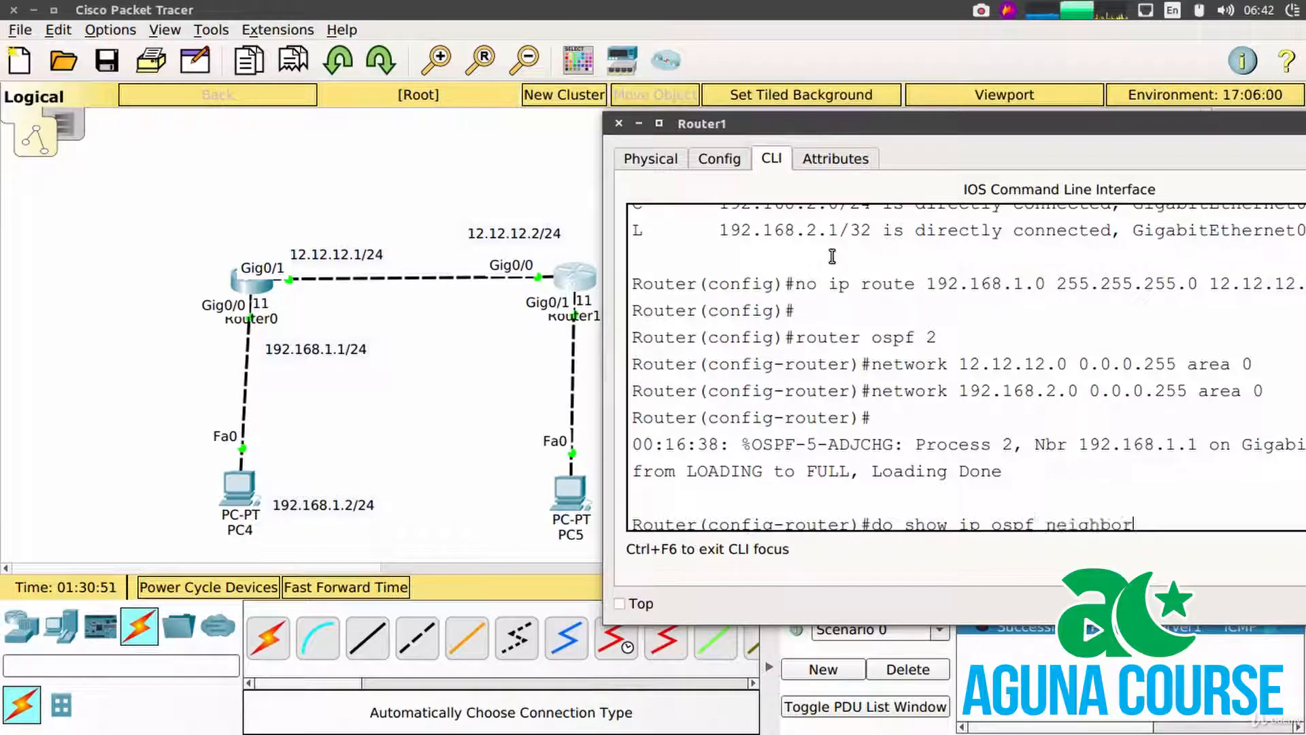
key("Return")
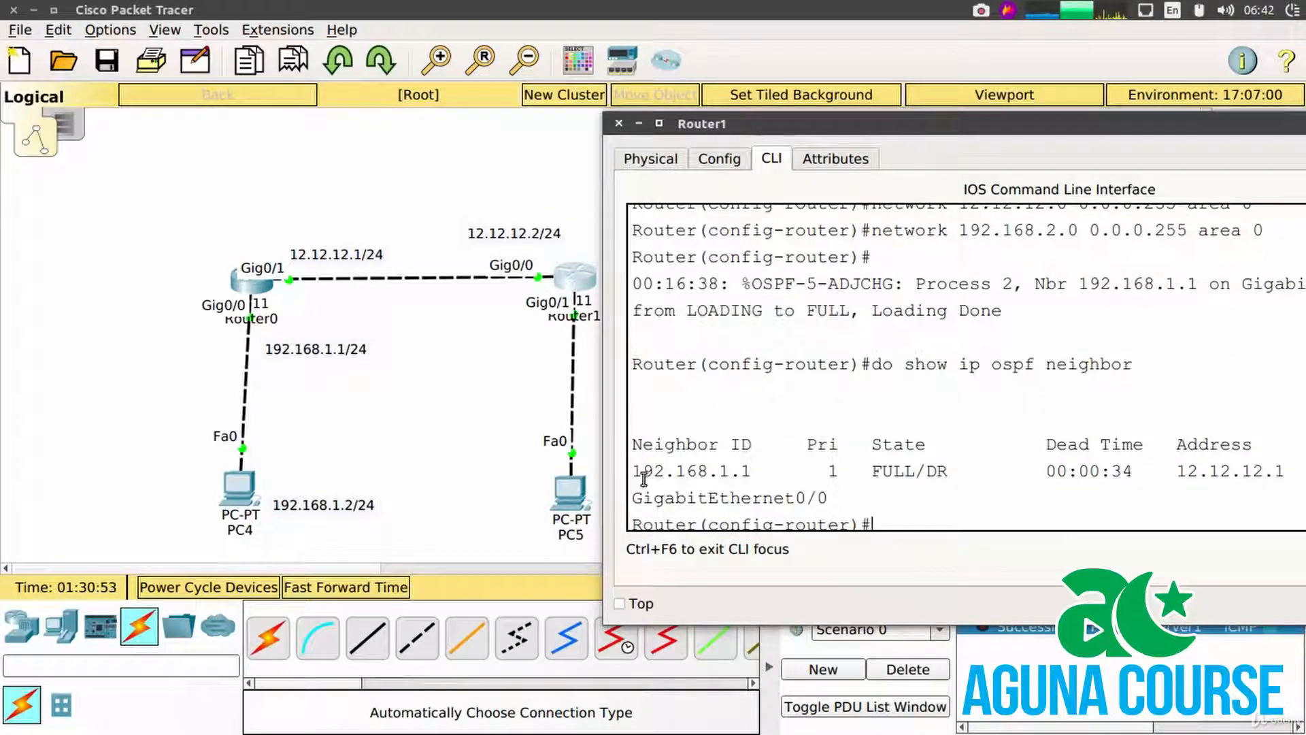
left_click_drag(633, 469, 762, 471)
Display Router1's routing table with do show ip route and examine the route marked O to network 192.168.1.0/24
type("do")
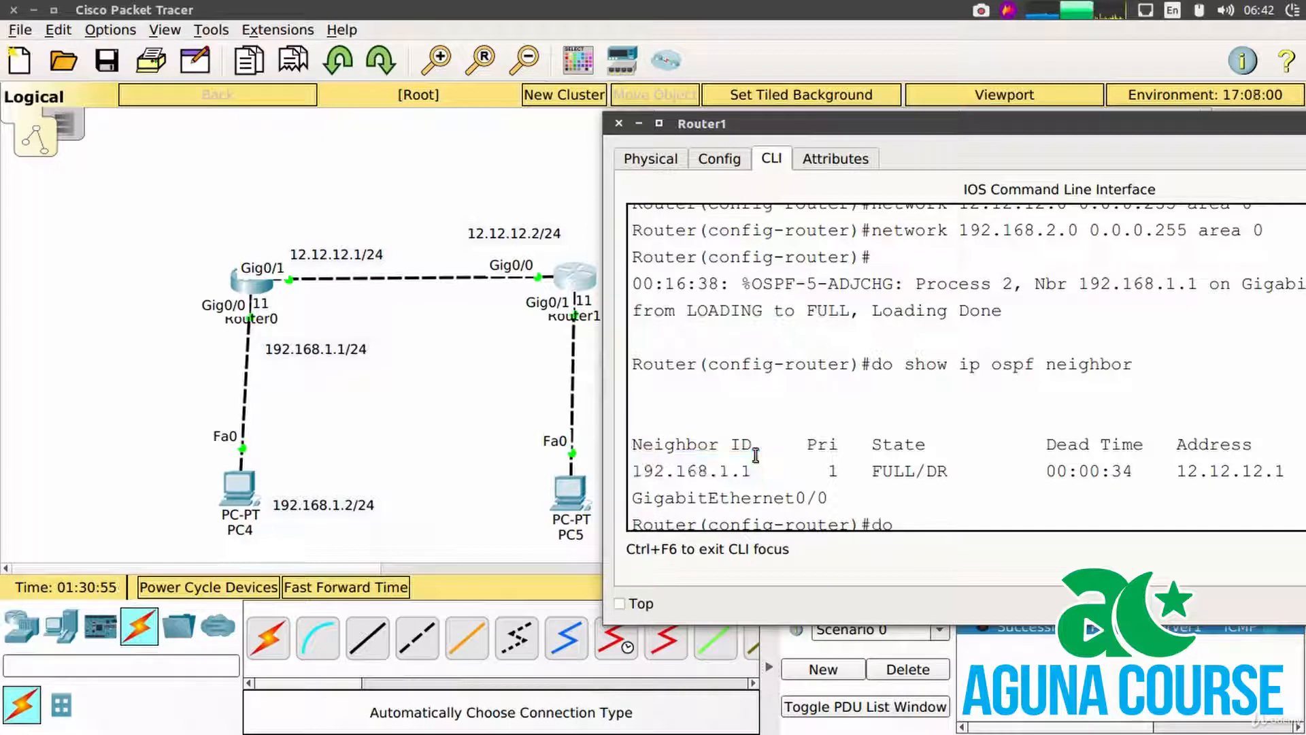
type(" show ip route")
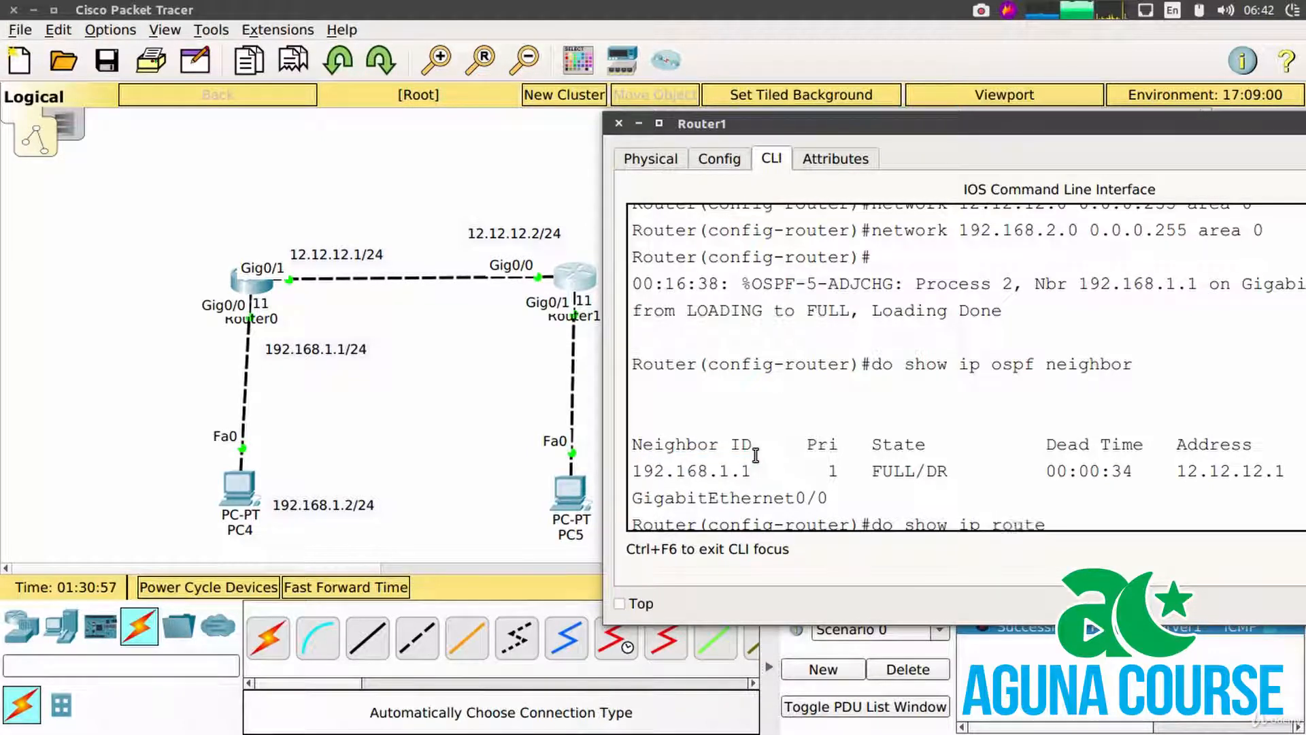
key("Return")
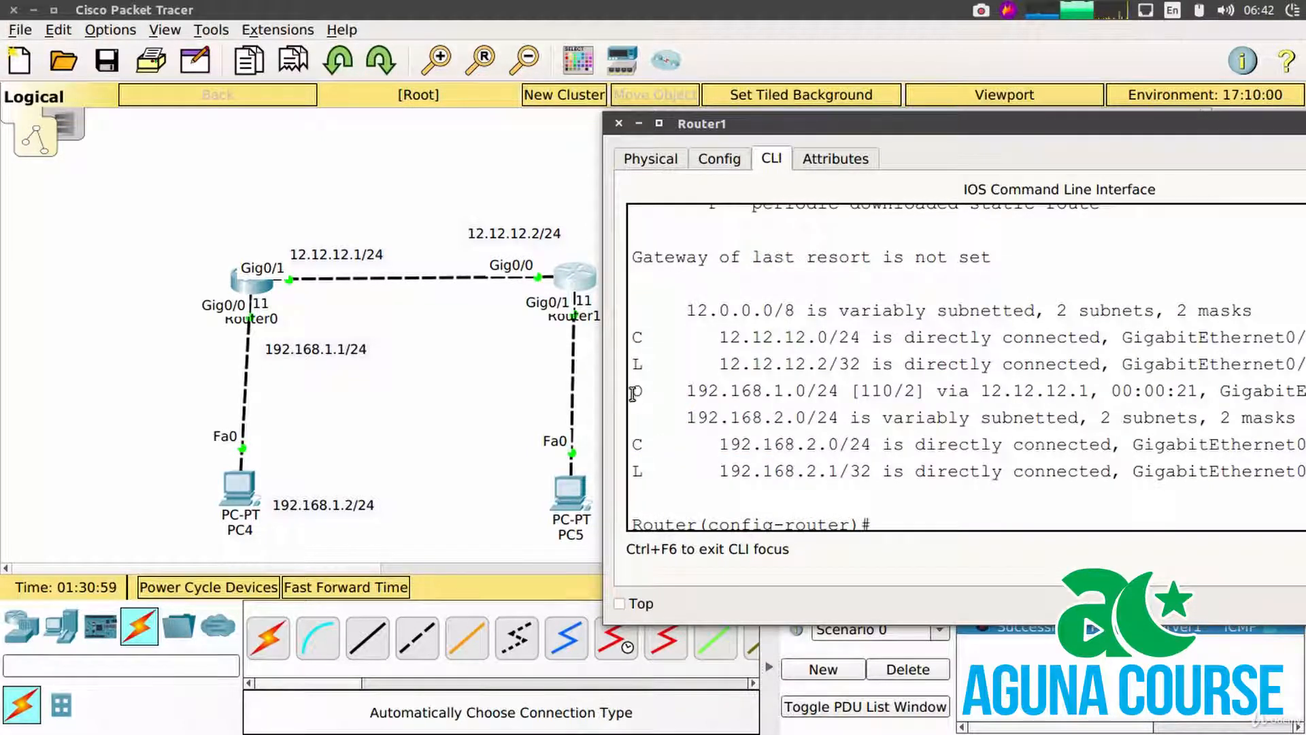
left_click_drag(633, 394, 850, 385)
left_click(669, 421)
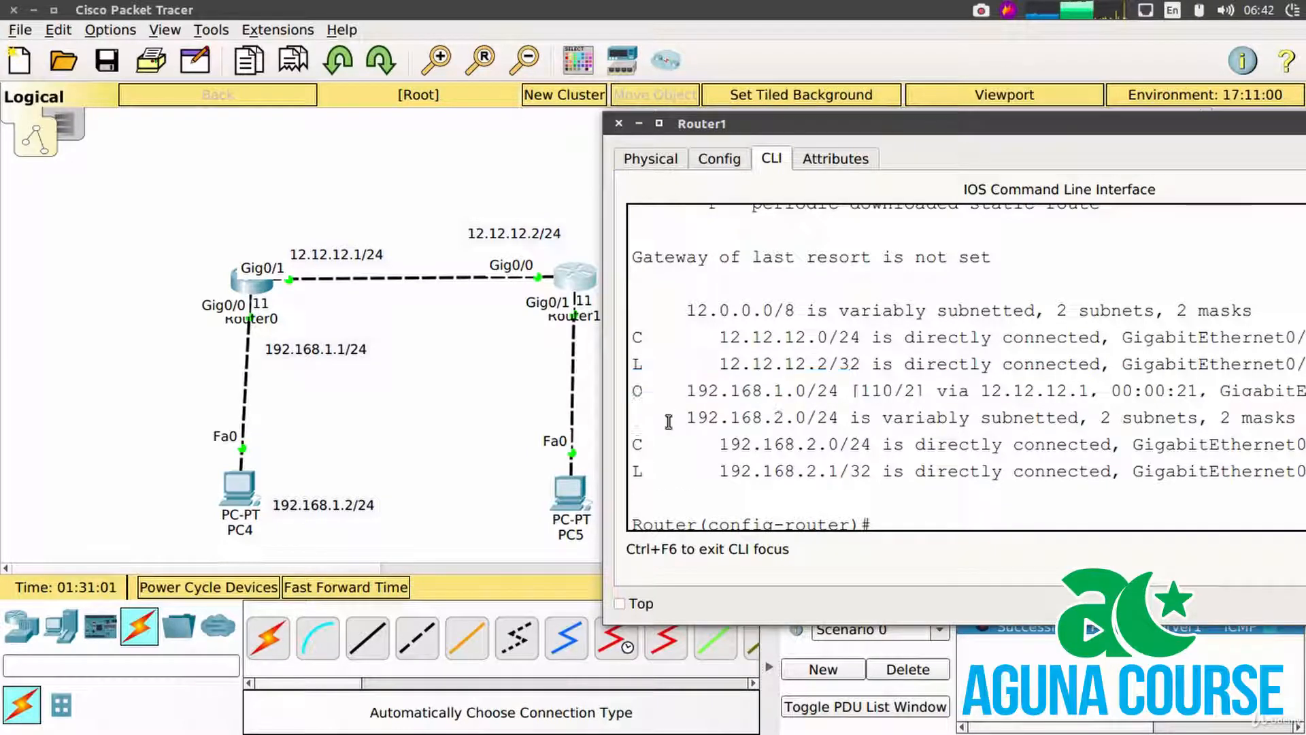
left_click_drag(653, 390, 626, 386)
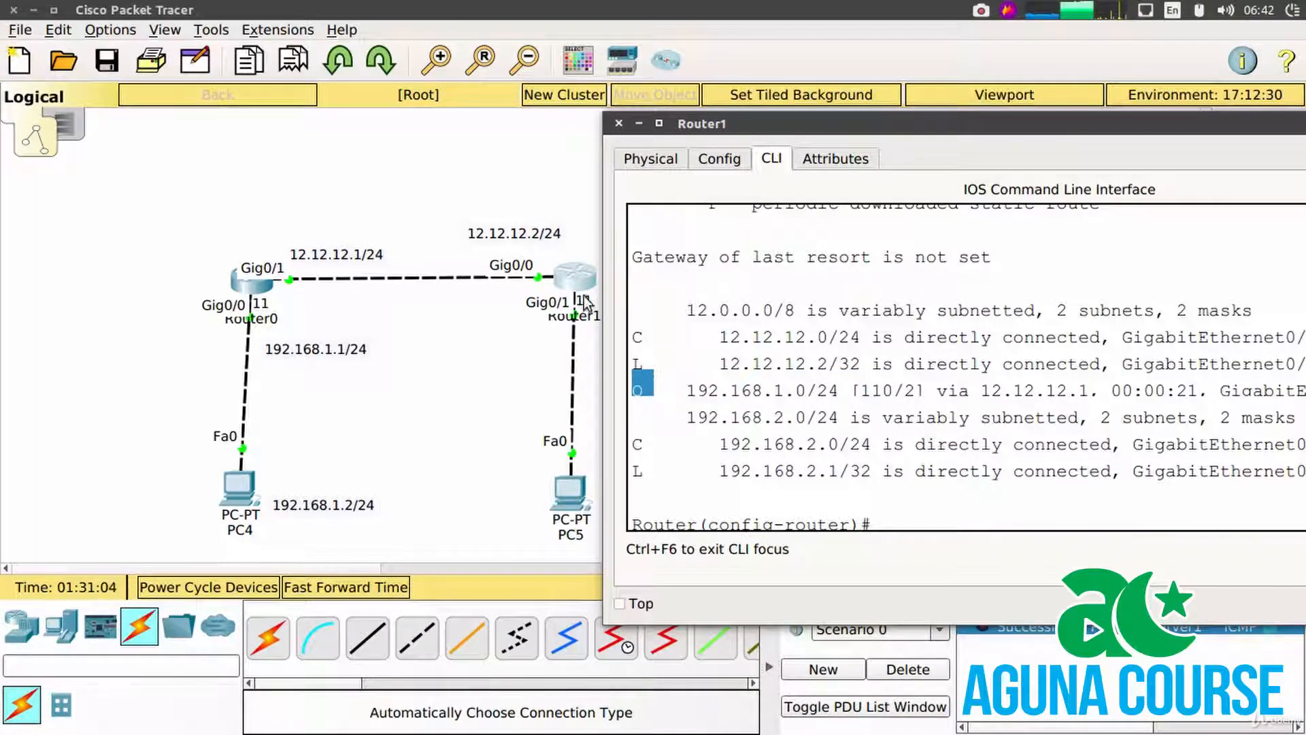
left_click_drag(720, 417, 786, 389)
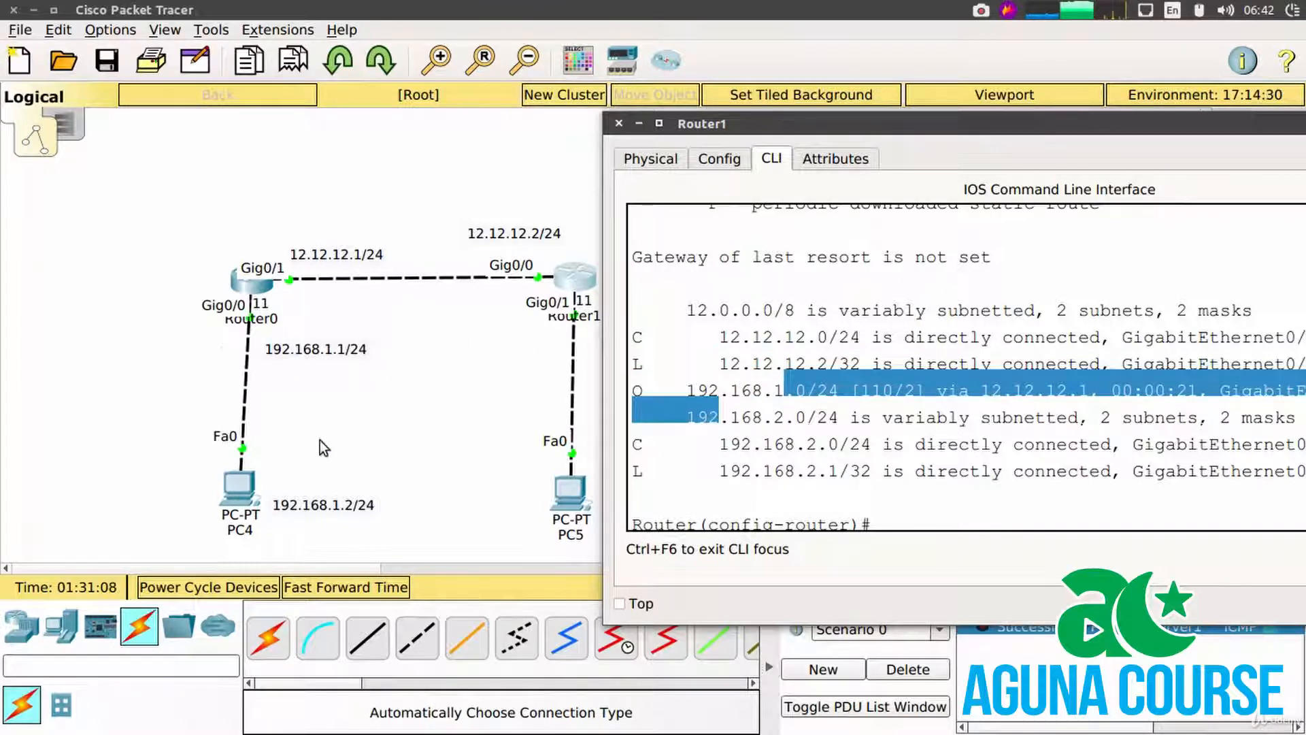
left_click_drag(655, 385, 615, 377)
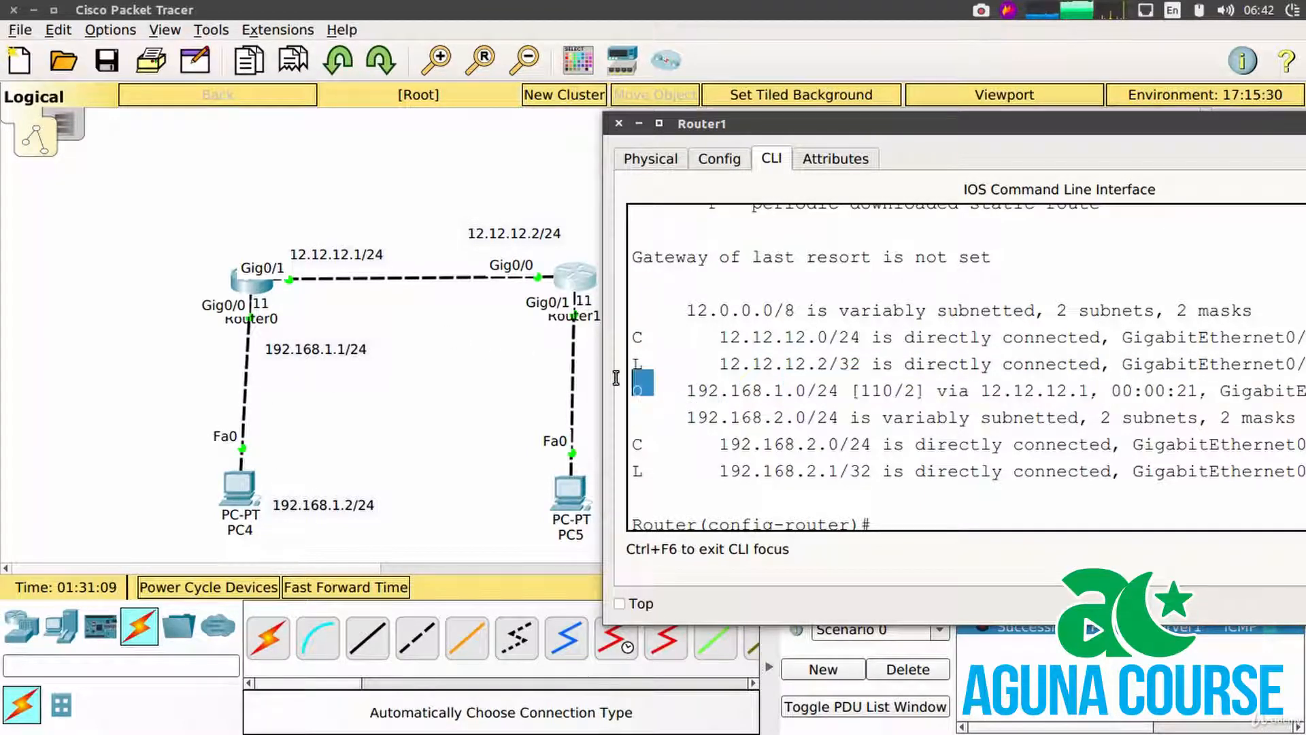
left_click(685, 390)
Switch to Router0's command line and display its routing table with do show ip route
left_click(264, 289)
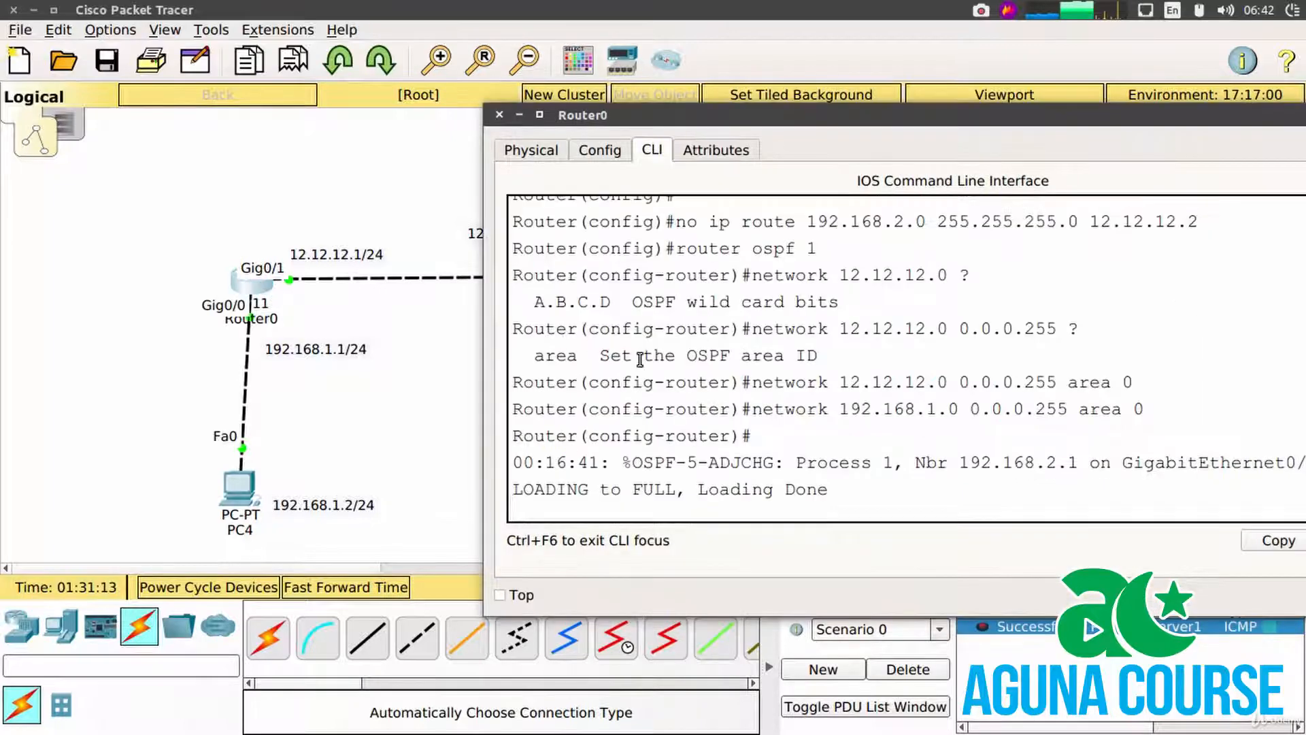
key("Return")
key("Return")
type("do show ipr")
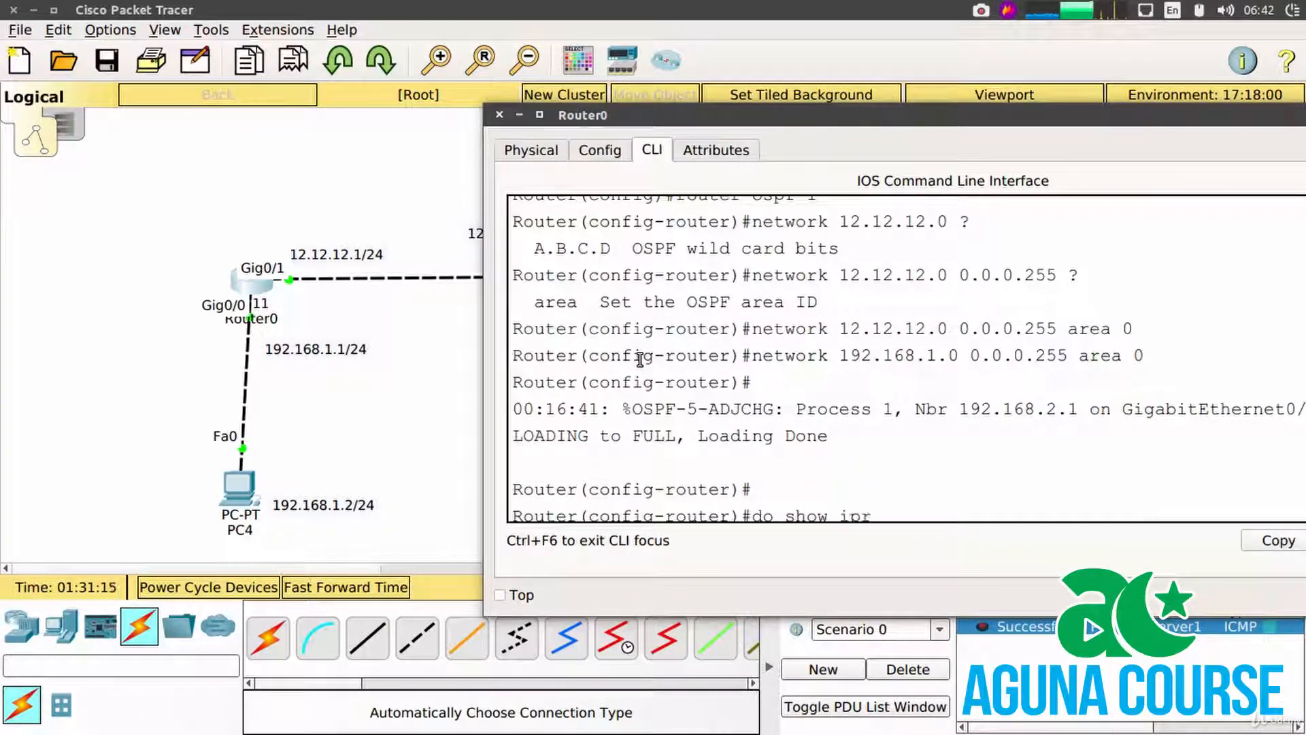
type(" o")
key("BackSpace")
key("BackSpace")
type("ute")
key("Return")
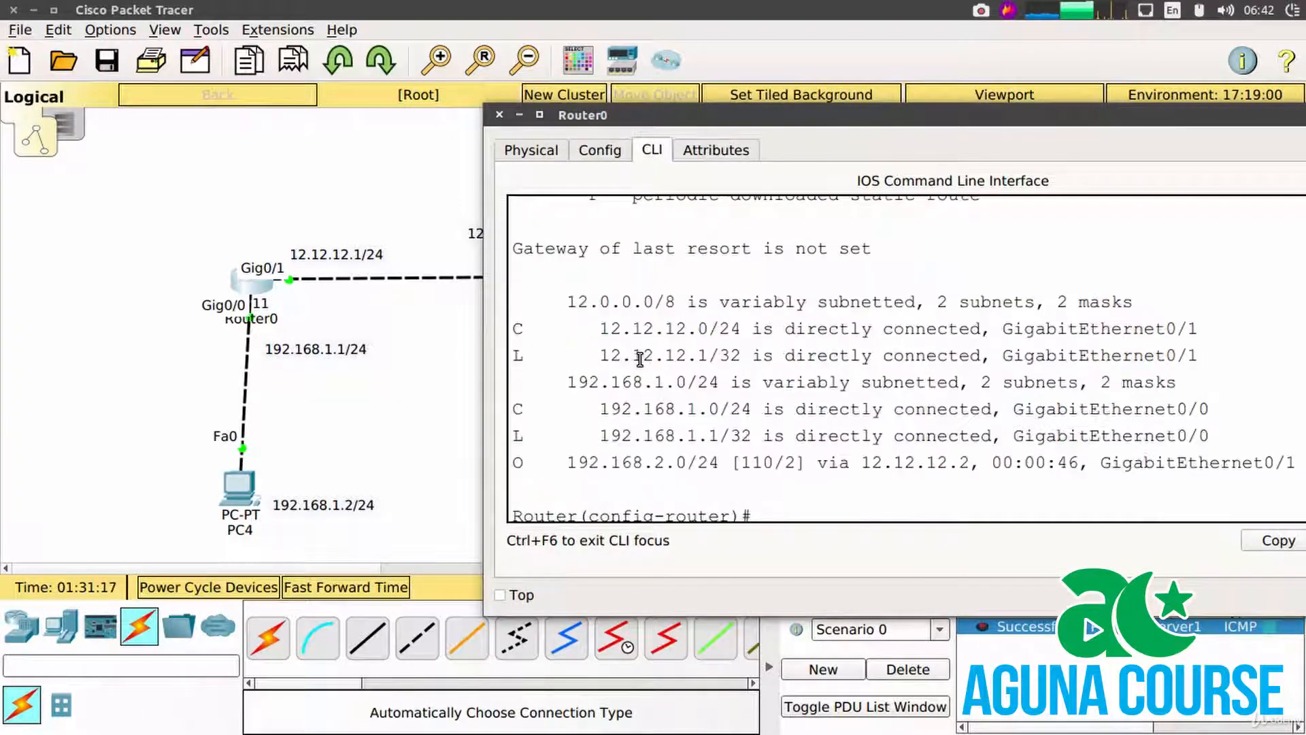
Highlight the OSPF route to 192.168.2.0/24 in Router0's table and move the window aside to compare it with the topology
left_click_drag(567, 462, 719, 462)
left_click_drag(701, 114, 892, 93)
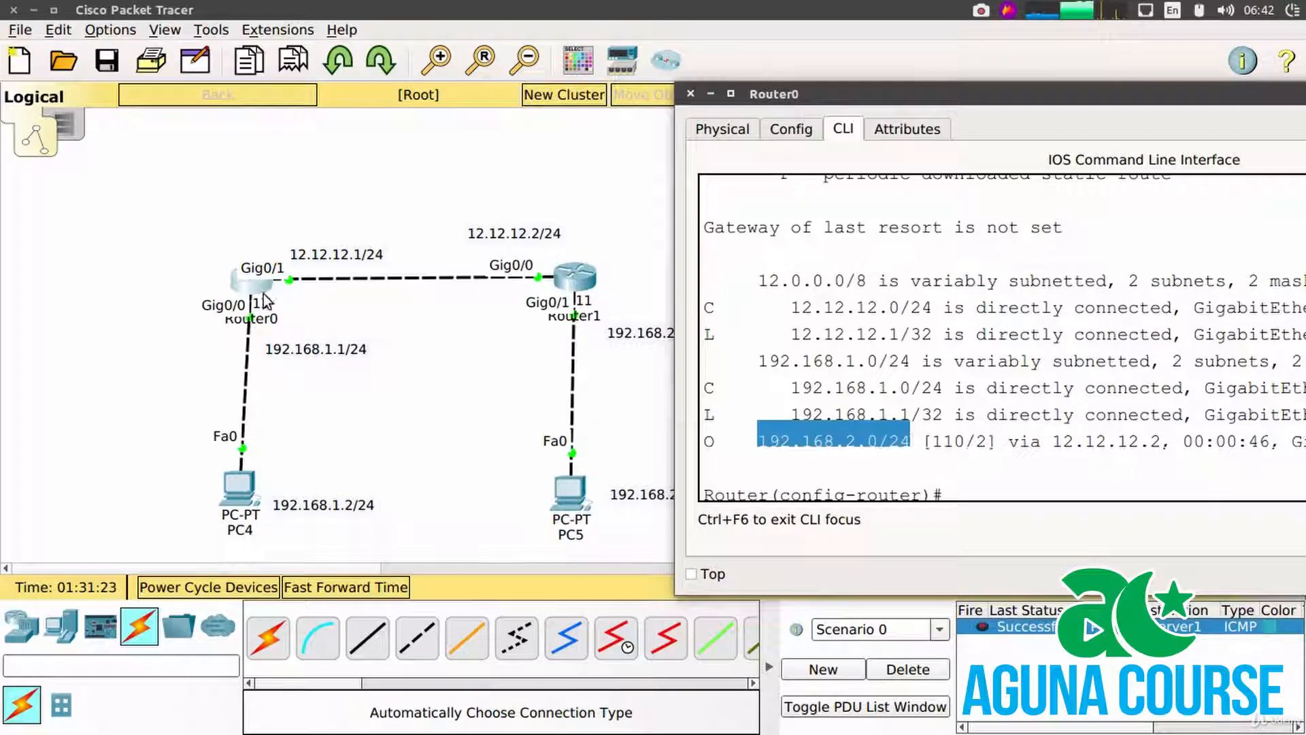
triple_click(776, 441)
left_click(755, 452)
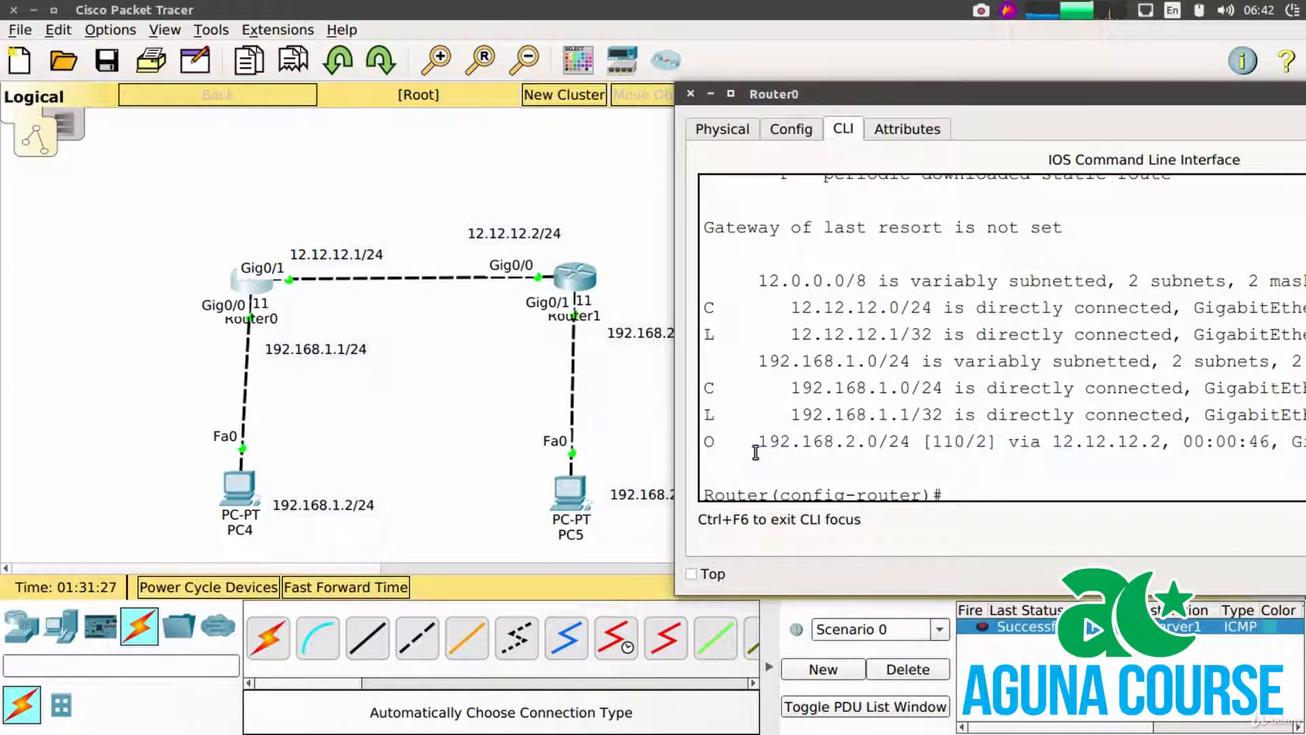
Open PC4's command prompt and ping 192.168.2.2 twice to test connectivity to PC5
left_click(253, 491)
left_click(573, 430)
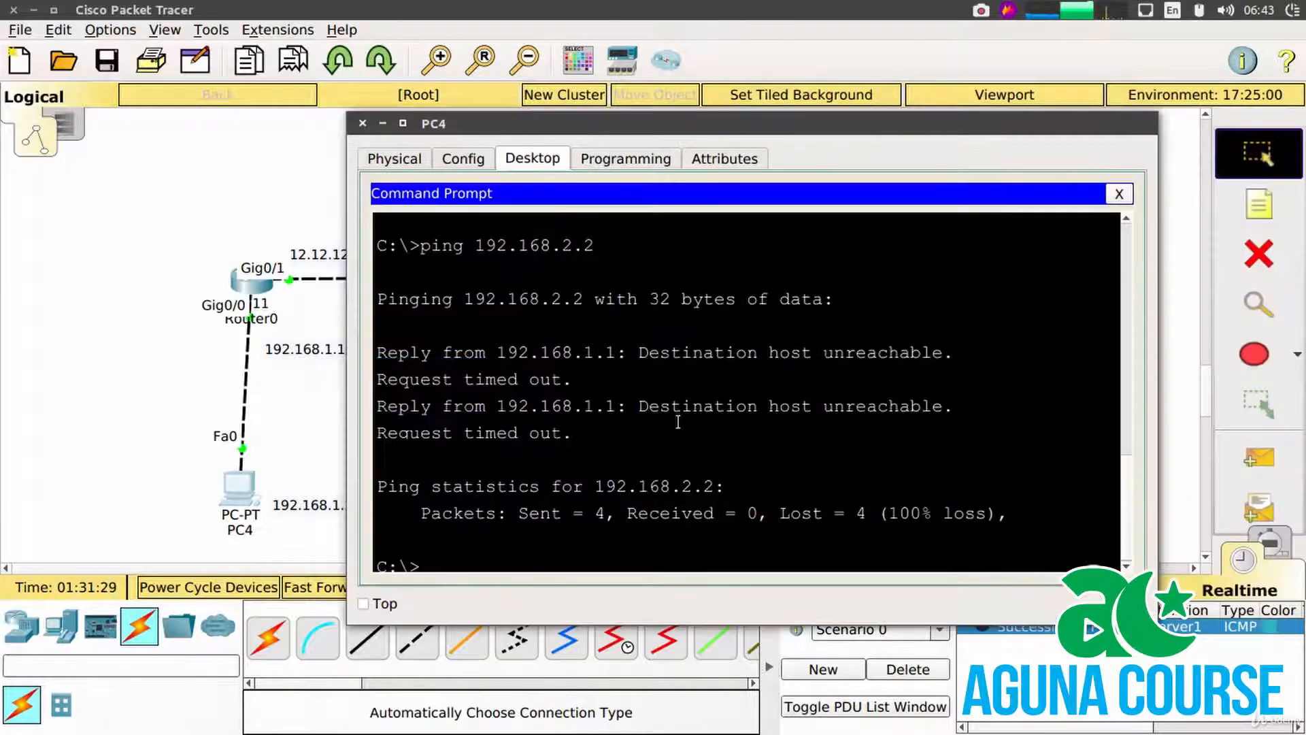
key("Up")
key("Return")
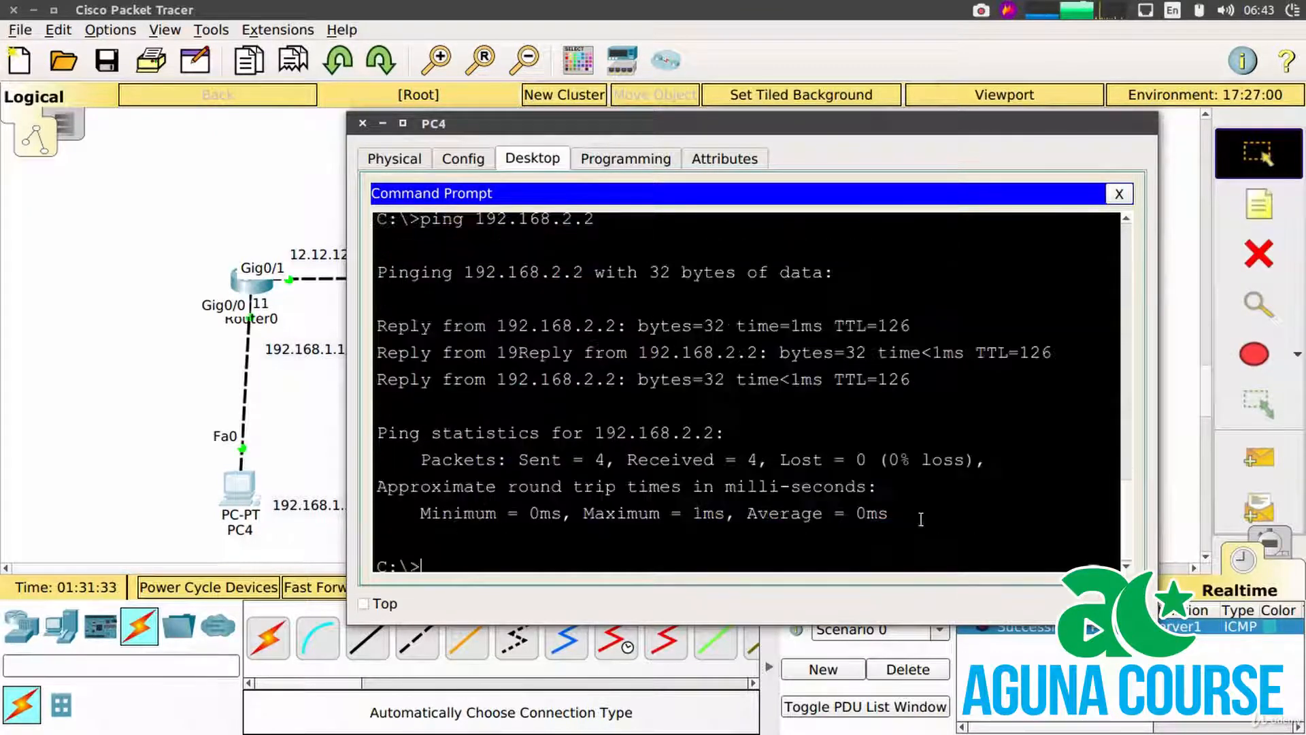
key("Up")
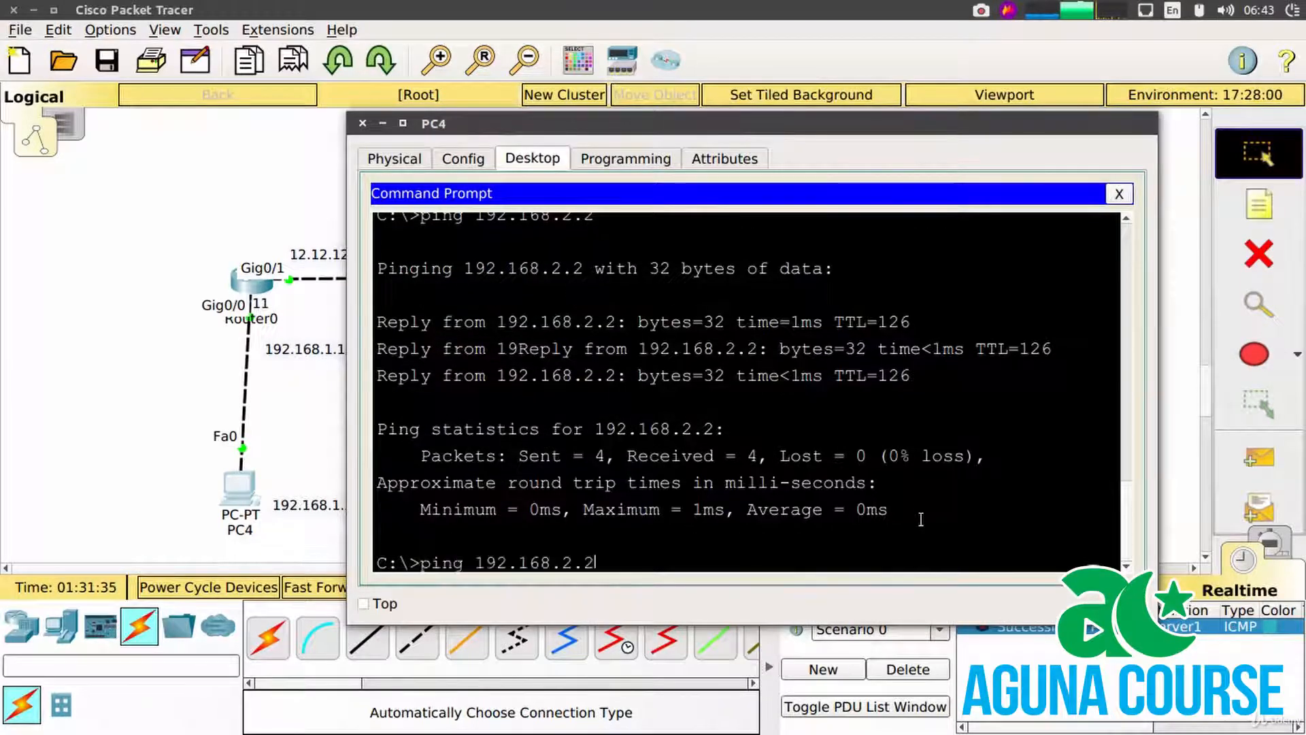
key("Return")
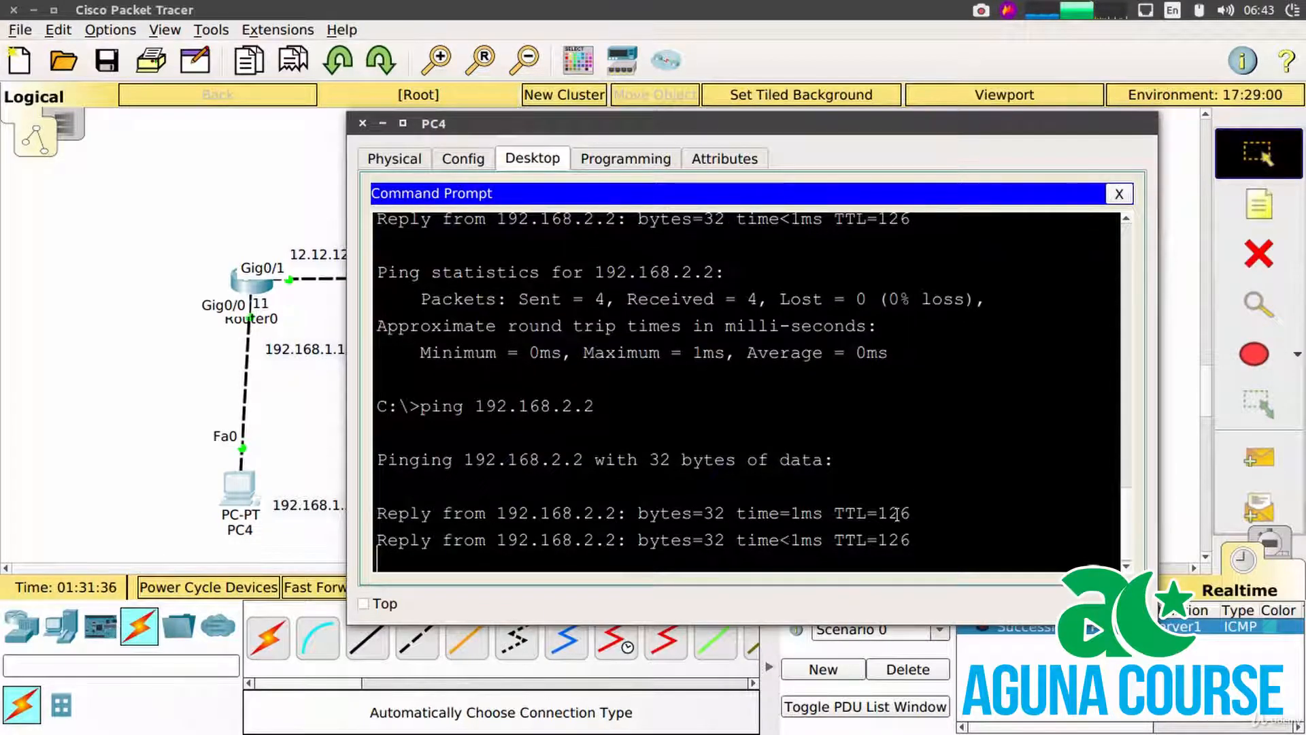